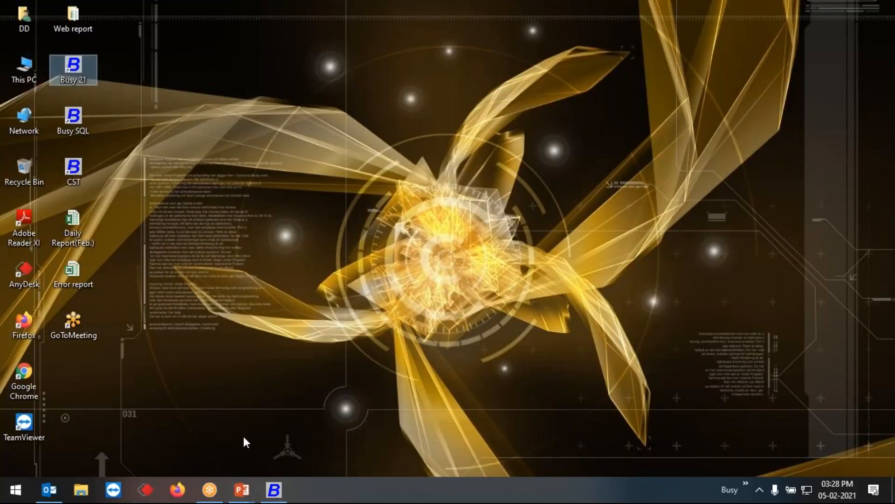
- Switch to Busy 21 and open online GSTIN validation from the GST miscellaneous utilities for multiple GSTINs
{"action": "left_click", "coordinate": [273, 489]}
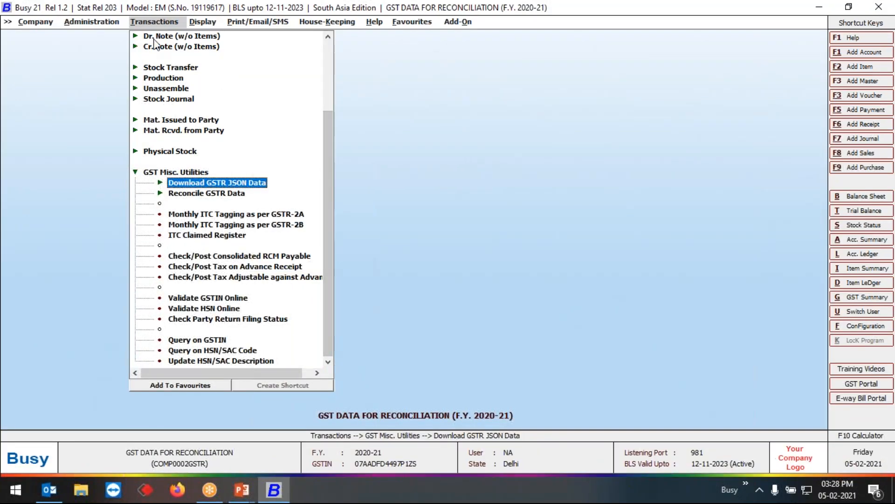
{"action": "left_click_drag", "start_coordinate": [332, 113], "coordinate": [327, 36]}
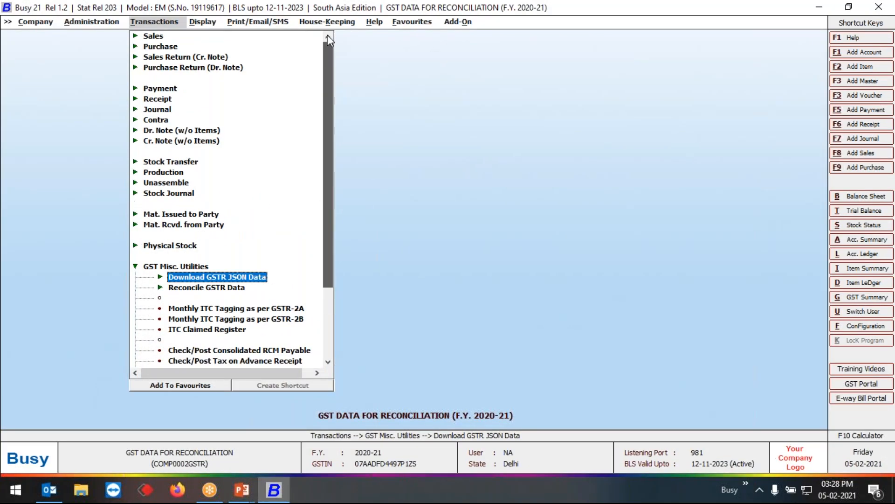
{"action": "left_click", "coordinate": [166, 265]}
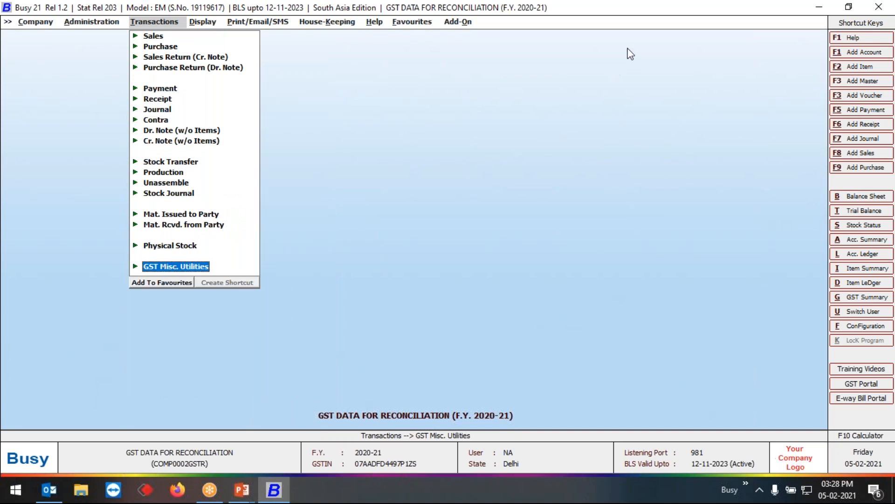
{"action": "left_click", "coordinate": [668, 25]}
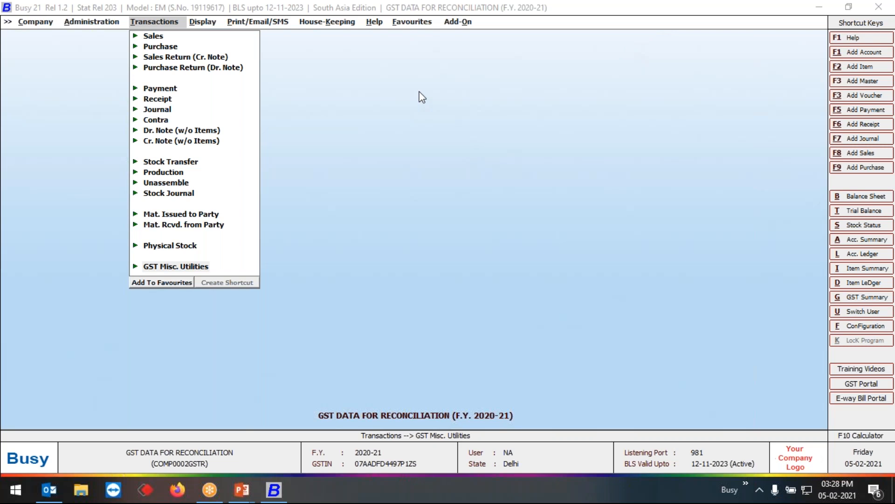
{"action": "left_click", "coordinate": [192, 266]}
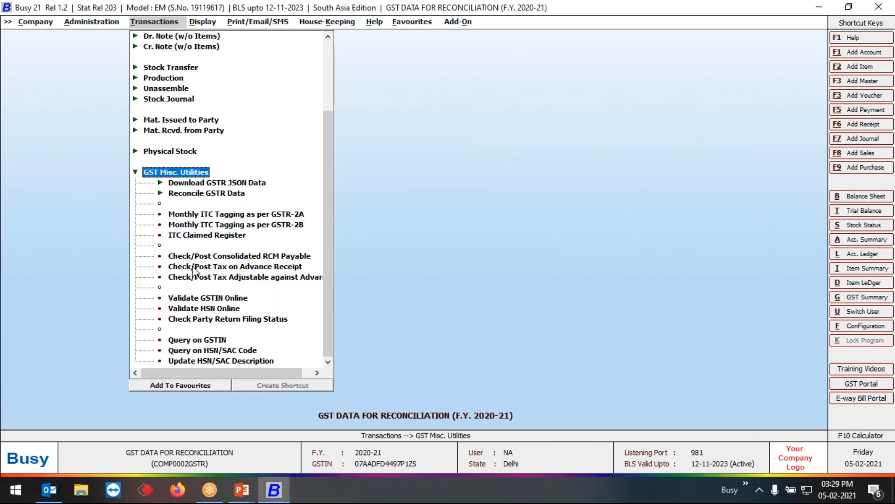
{"action": "left_click", "coordinate": [209, 300]}
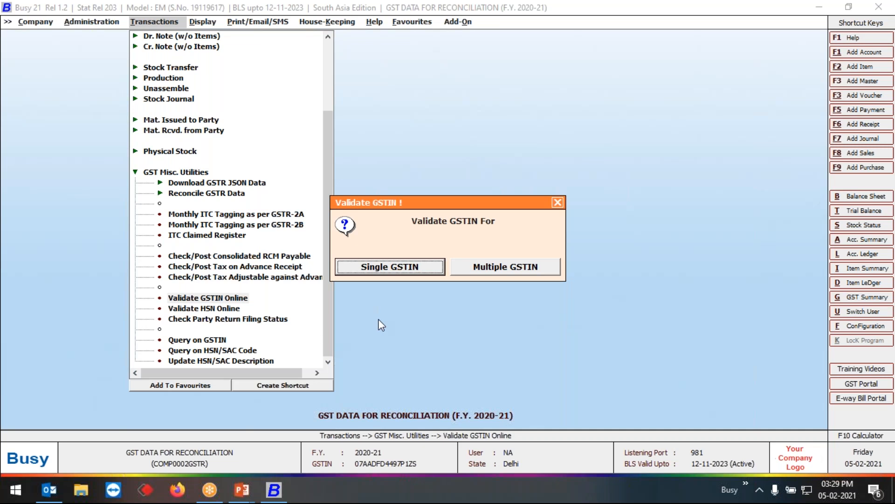
{"action": "left_click", "coordinate": [509, 272]}
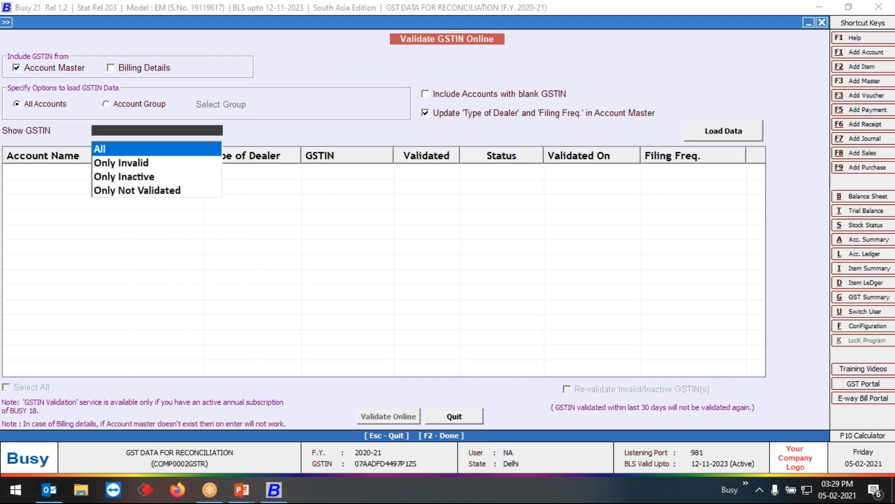
- Load the GSTIN validation list for all accounts in the account master, showing All GSTINs
{"action": "key", "text": "Return"}
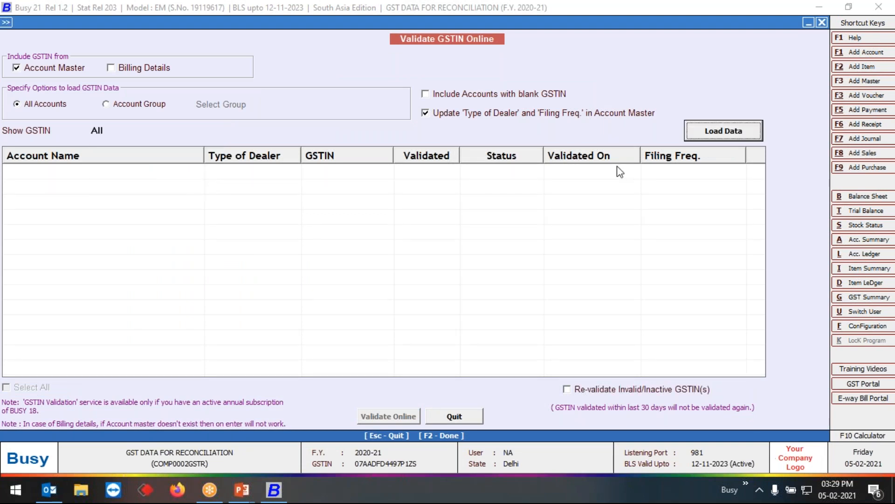
{"action": "left_click", "coordinate": [715, 132]}
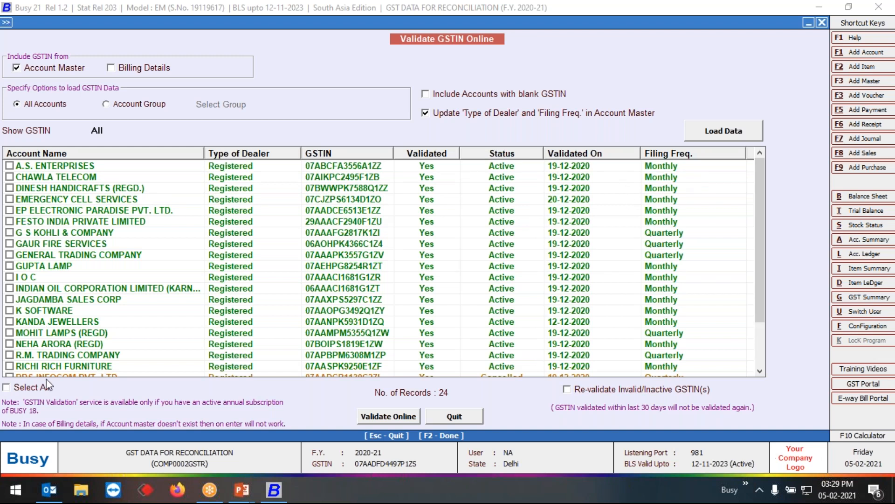
{"action": "left_click", "coordinate": [7, 388]}
{"action": "left_click", "coordinate": [6, 388]}
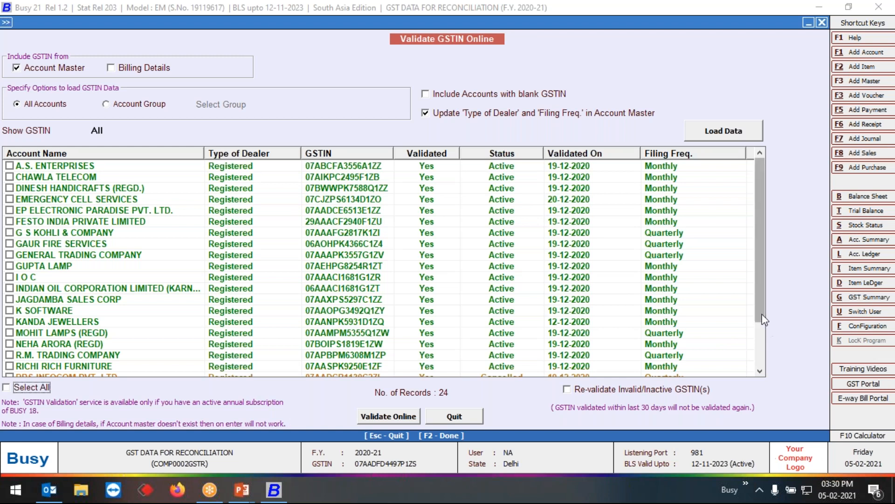
- Examine the validation status of RPS INFOCOM PVT. LTD. and STATE BANK OF INDIA, and quit the GSTIN validation
{"action": "left_click_drag", "start_coordinate": [761, 320], "coordinate": [762, 355]}
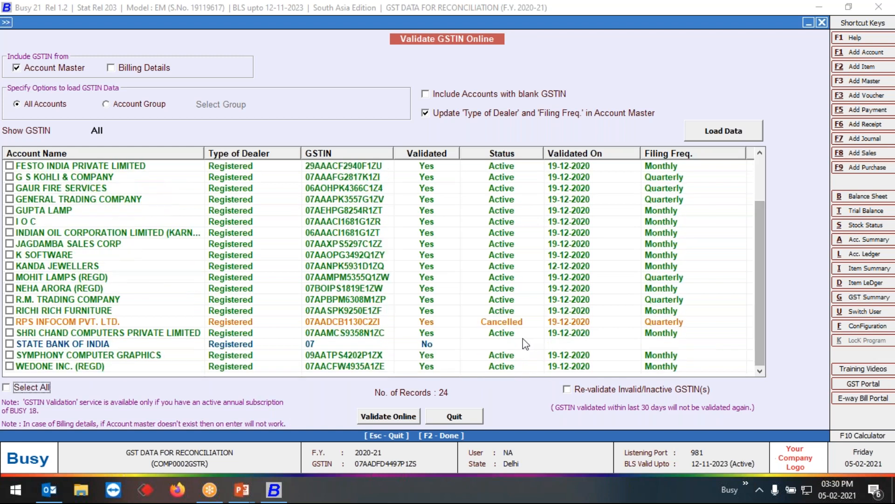
{"action": "left_click", "coordinate": [439, 323]}
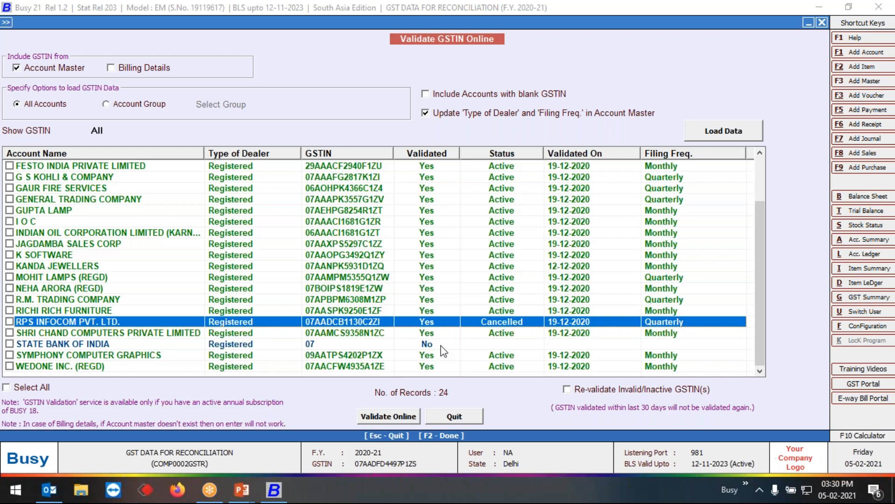
{"action": "left_click", "coordinate": [441, 345]}
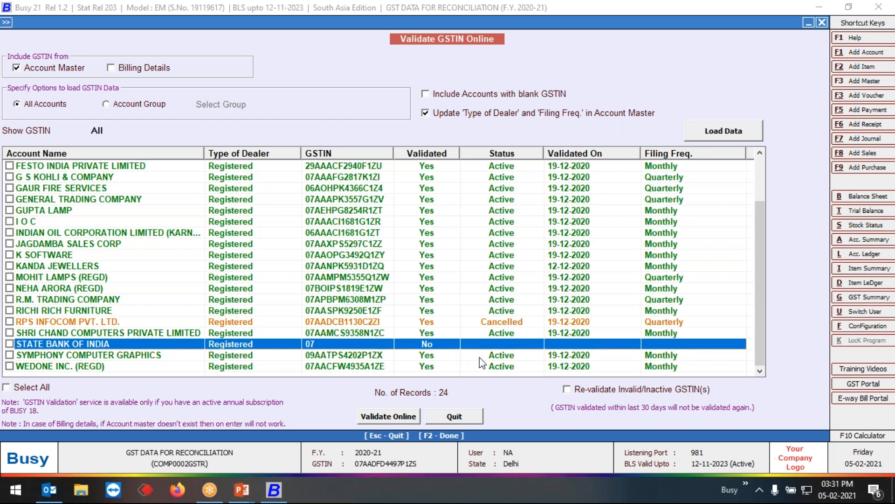
{"action": "left_click", "coordinate": [472, 416]}
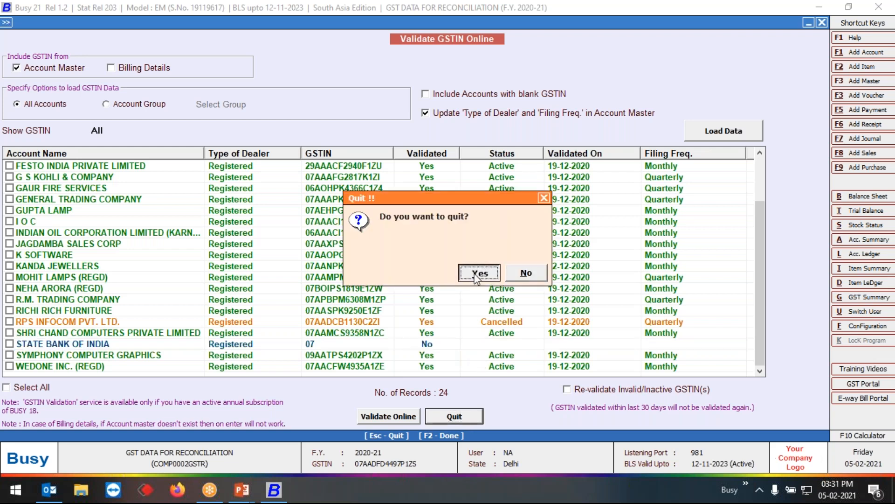
{"action": "left_click", "coordinate": [479, 273]}
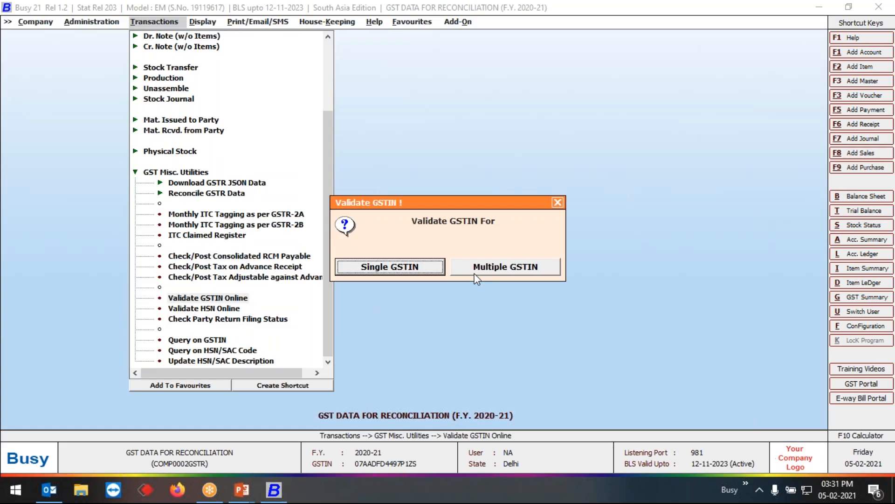
{"action": "left_click", "coordinate": [558, 203]}
- Check the GST Portal User Name in the GST/VAT features configuration and exit without saving
{"action": "left_click", "coordinate": [101, 24]}
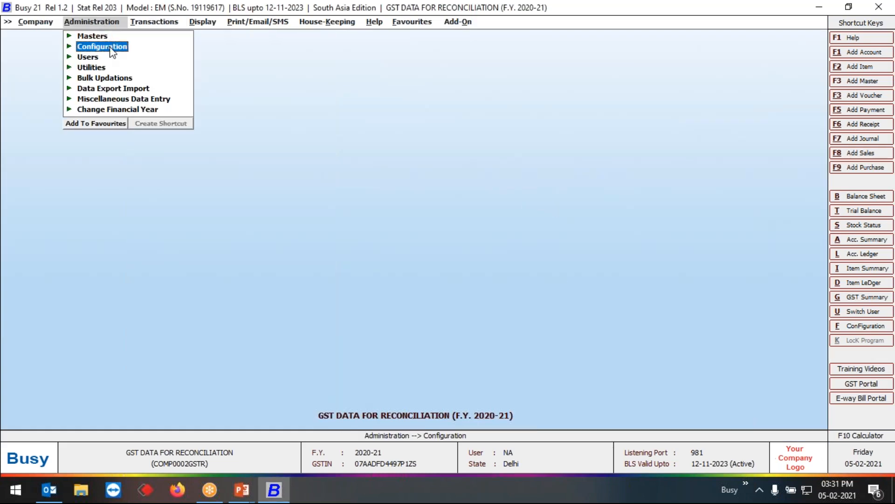
{"action": "left_click", "coordinate": [112, 47]}
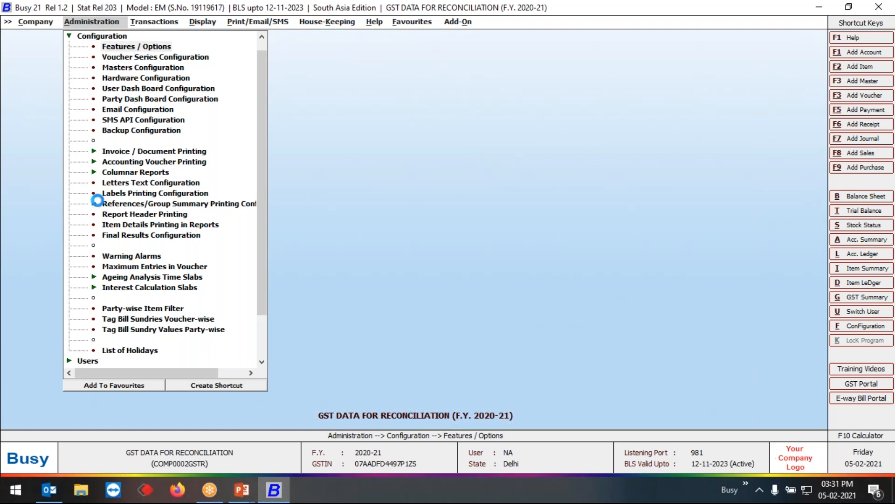
{"action": "key", "text": "Return"}
{"action": "key", "text": "Return"}
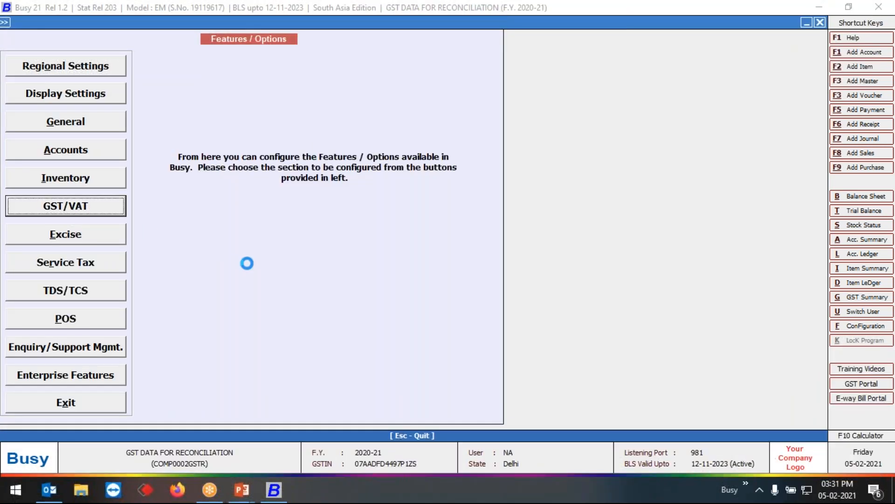
{"action": "left_click", "coordinate": [398, 279]}
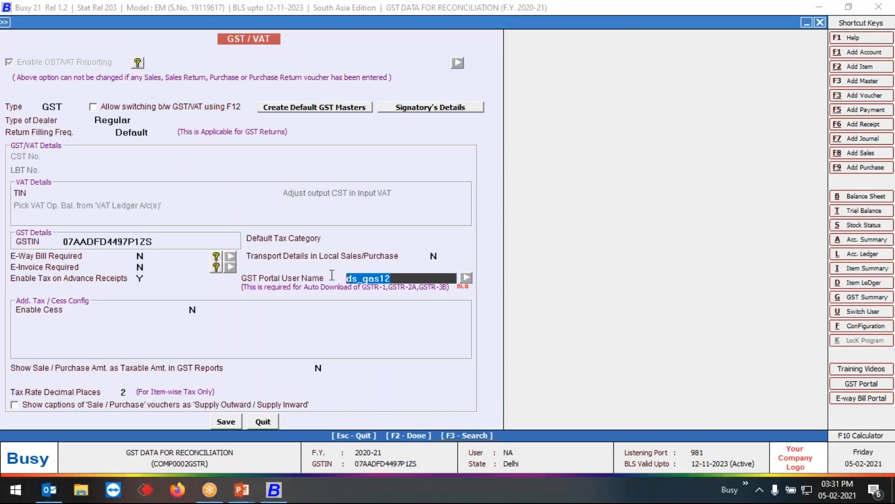
{"action": "left_click", "coordinate": [267, 418]}
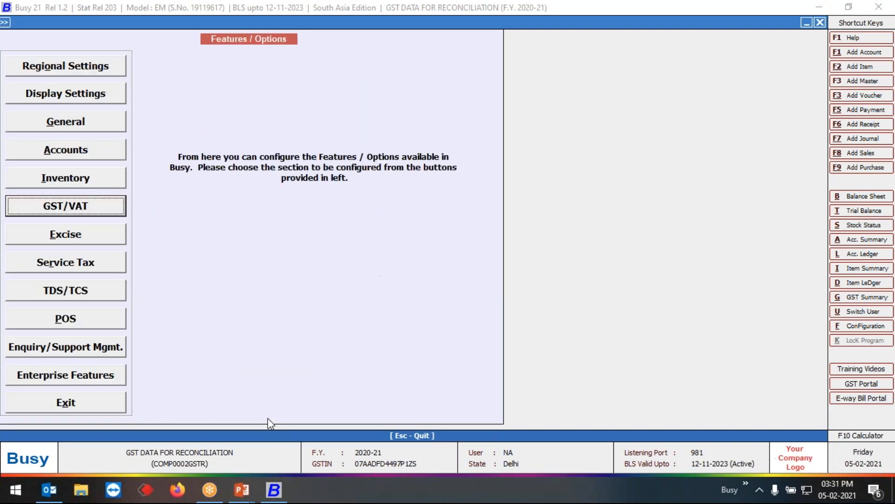
{"action": "left_click", "coordinate": [110, 401]}
{"action": "left_click", "coordinate": [107, 35]}
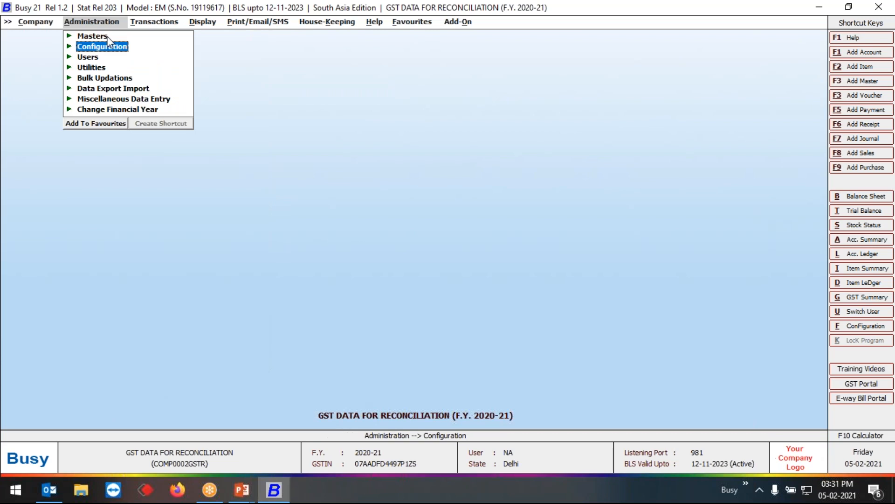
- Open the GSTR-2B JSON download page, review the monthly save status in Auto Download mode, and quit it
{"action": "left_click", "coordinate": [164, 18]}
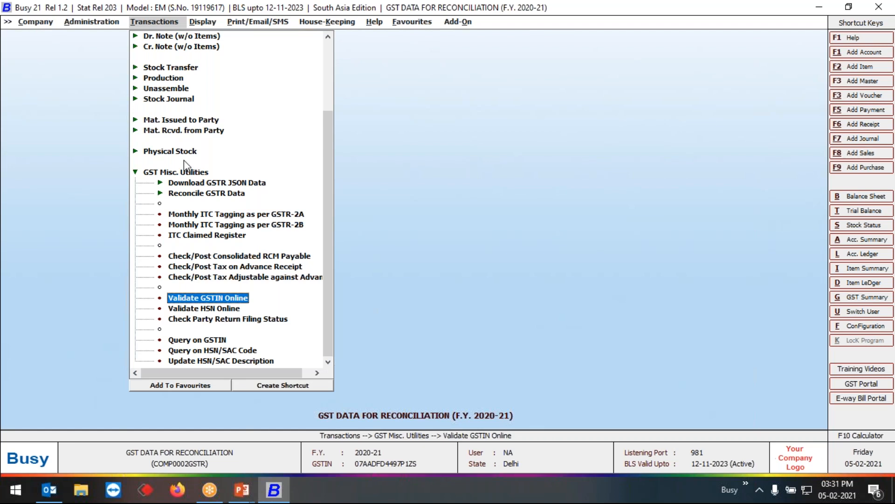
{"action": "left_click", "coordinate": [192, 184]}
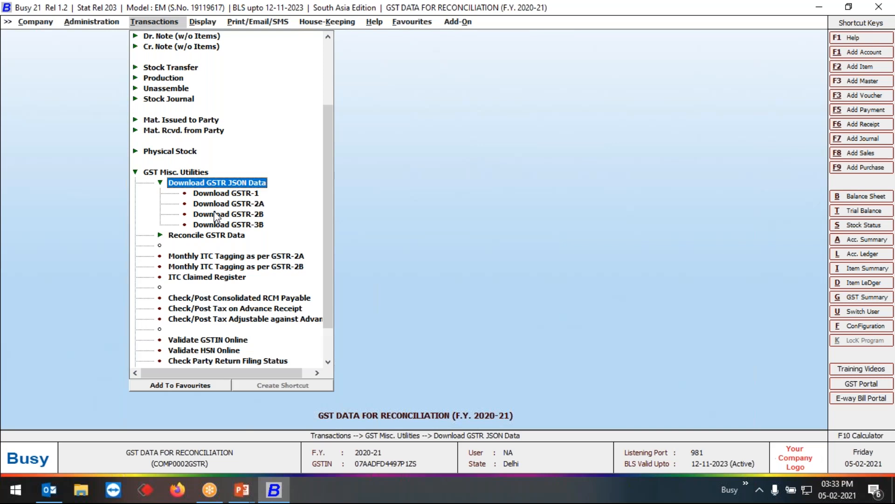
{"action": "left_click", "coordinate": [216, 214]}
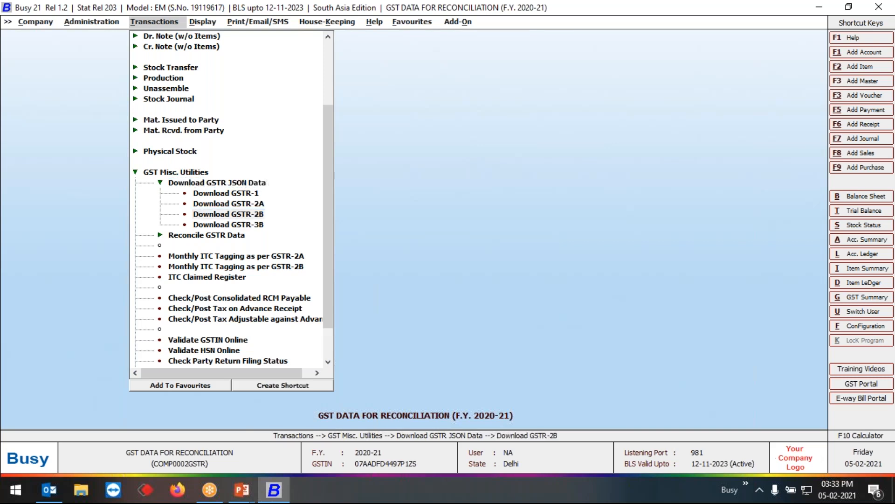
{"action": "key", "text": "Return"}
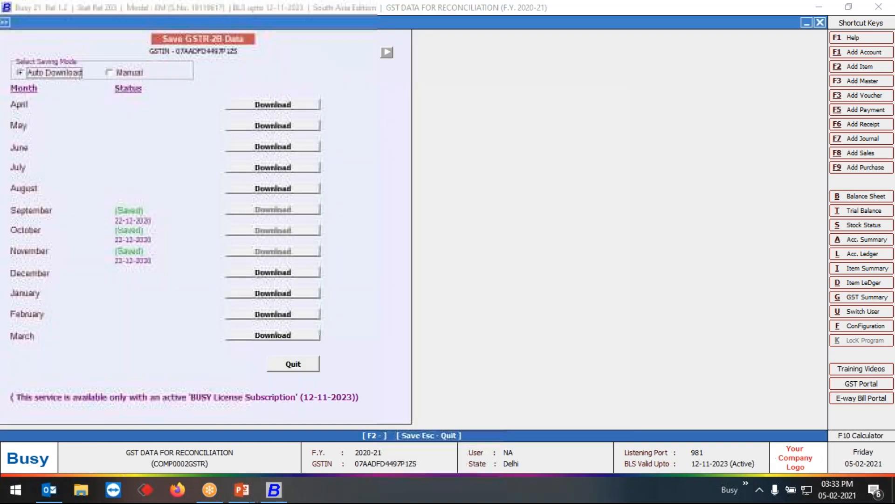
{"action": "left_click", "coordinate": [662, 26]}
{"action": "left_click", "coordinate": [300, 364]}
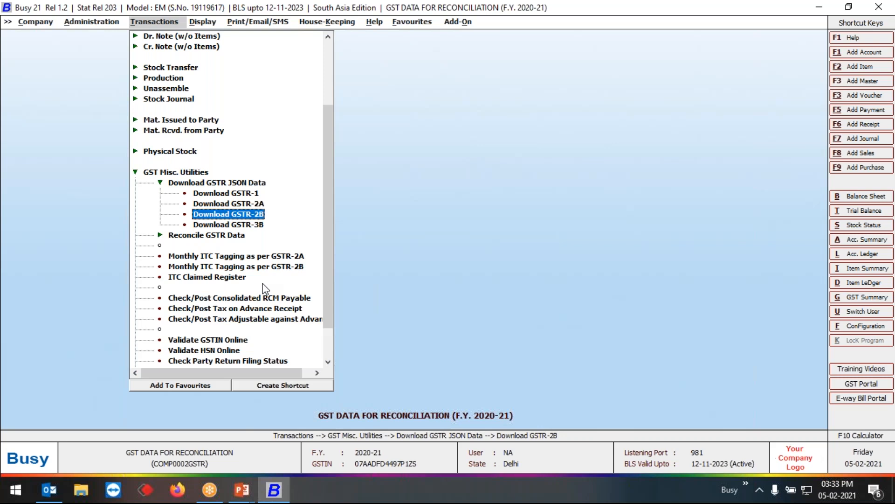
- Start the party-wise GSTR-2B reconciliation without an account filter and set both start and end month to October
{"action": "left_click", "coordinate": [207, 236]}
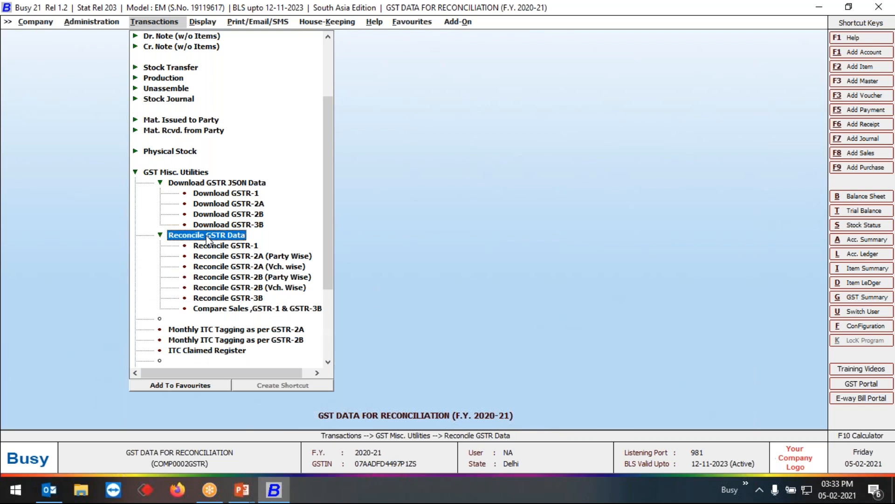
{"action": "left_click", "coordinate": [265, 278]}
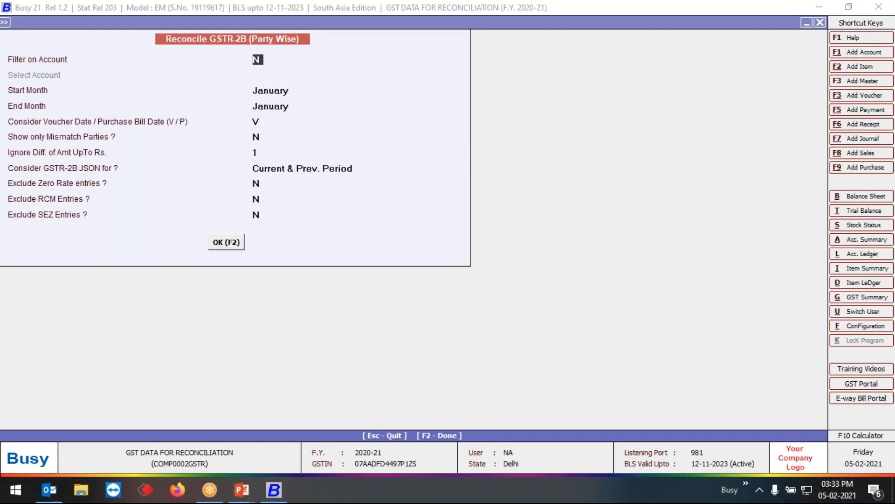
{"action": "key", "text": "Return"}
{"action": "key", "text": "Return"}
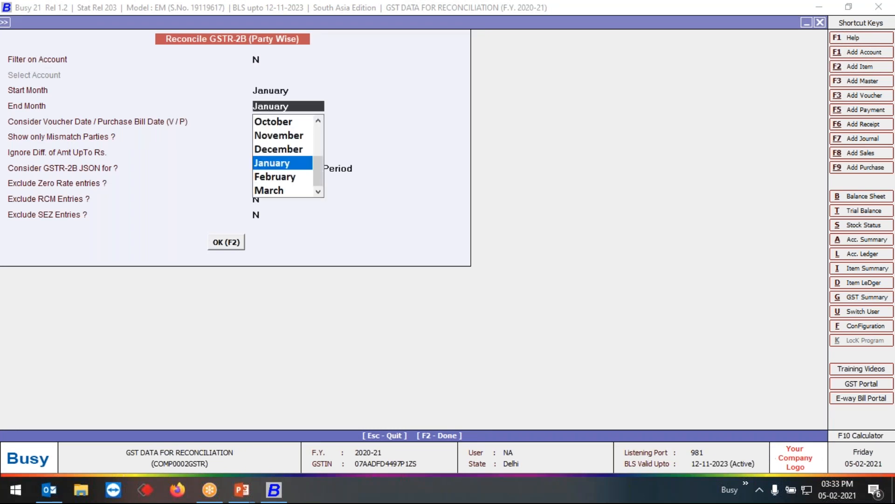
{"action": "key", "text": "Up"}
{"action": "type", "text": "o"}
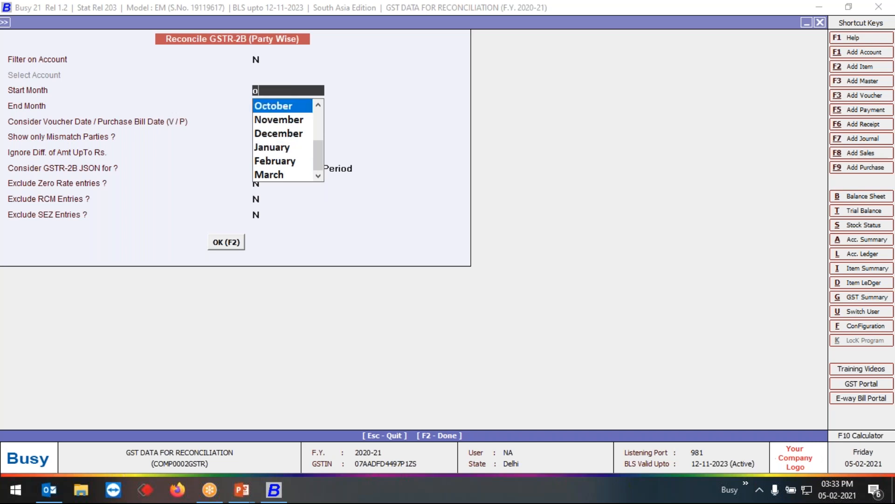
{"action": "key", "text": "Return"}
{"action": "type", "text": "oct"}
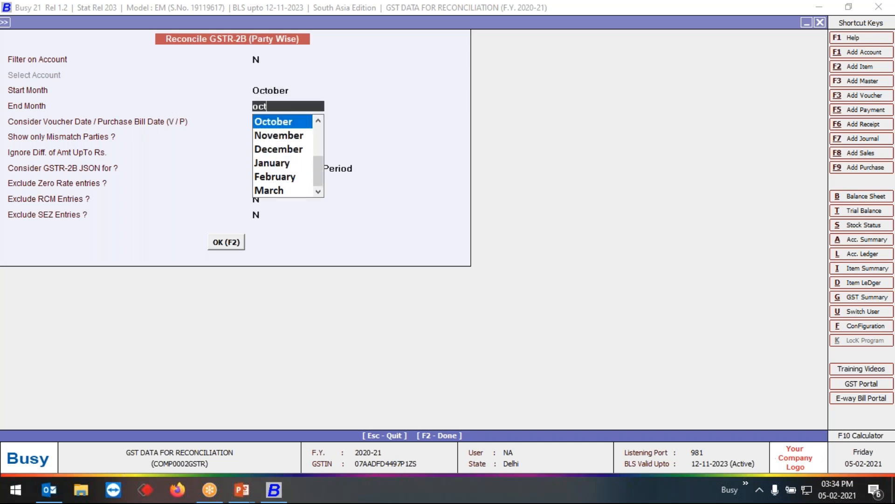
{"action": "key", "text": "Return"}
{"action": "key", "text": "Return"}
{"action": "key", "text": "Return"}
{"action": "key", "text": "Return"}
{"action": "key", "text": "Return"}
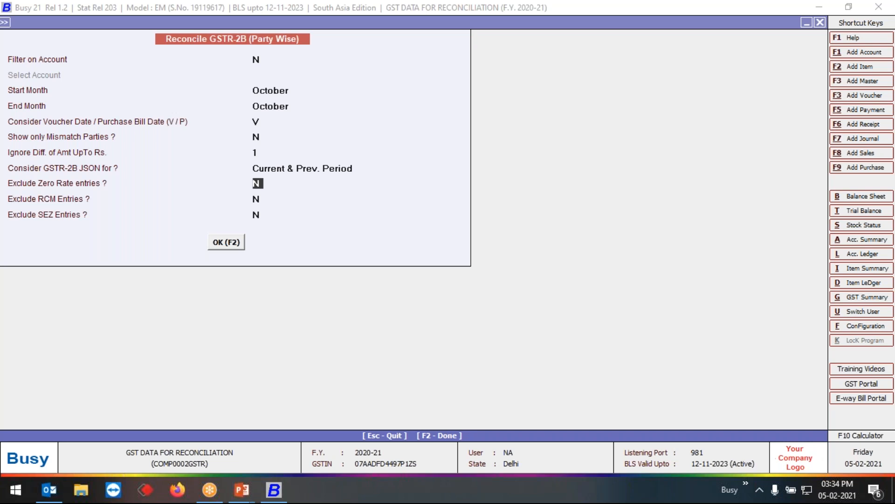
- Generate the reconciliation by voucher date for all parties, ignoring differences up to Rs. 1, with Current & Prev. Period JSON and no exclusions
{"action": "key", "text": "Return"}
{"action": "key", "text": "Return"}
{"action": "key", "text": "Return"}
{"action": "key", "text": "Return"}
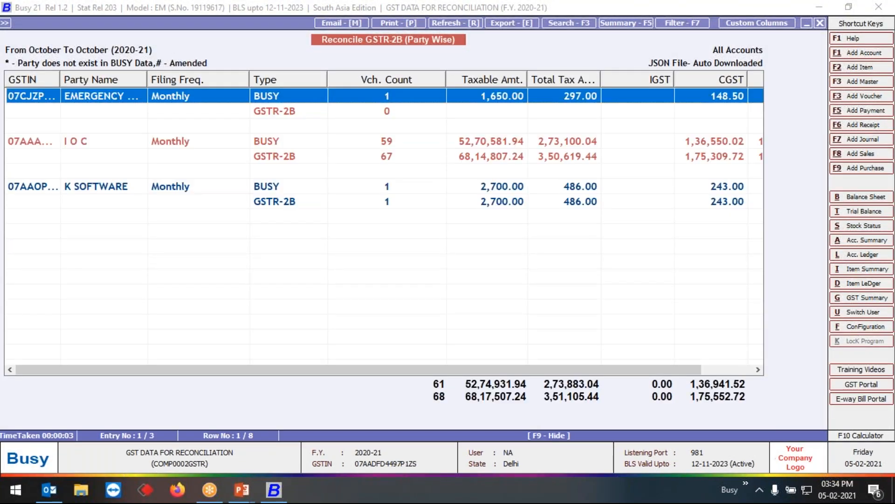
- Compare the BUSY and GSTR-2B figures of the first two parties in the party-wise reconciliation report
{"action": "left_click", "coordinate": [593, 52]}
{"action": "left_click", "coordinate": [284, 99]}
{"action": "key", "text": "Down"}
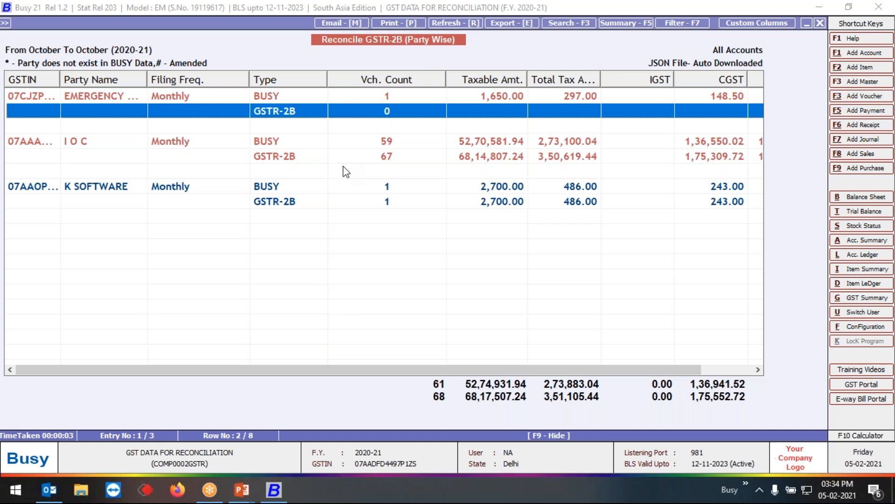
{"action": "key", "text": "Down"}
{"action": "key", "text": "Down"}
{"action": "key", "text": "Down"}
{"action": "key", "text": "Down"}
{"action": "key", "text": "Down"}
{"action": "key", "text": "Down"}
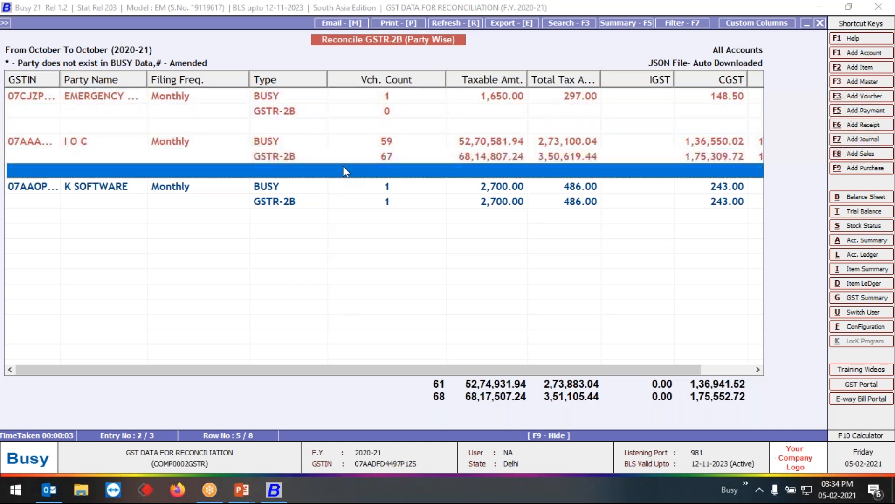
{"action": "key", "text": "Up"}
{"action": "key", "text": "Up"}
{"action": "key", "text": "Up"}
{"action": "key", "text": "Up"}
{"action": "key", "text": "Up"}
{"action": "key", "text": "Up"}
{"action": "key", "text": "Up"}
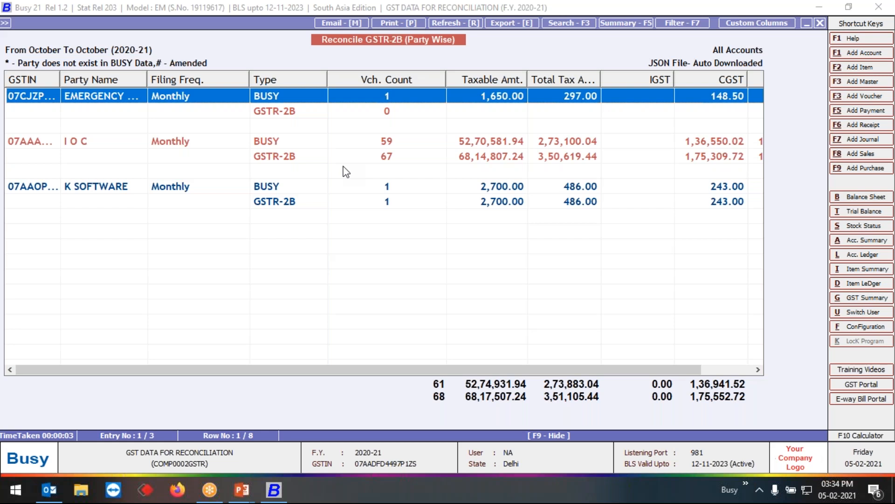
- Examine the BUSY and GSTR-2B rows of K SOFTWARE against those of I O C for matched and mismatched figures
{"action": "key", "text": "Down"}
{"action": "key", "text": "Down"}
{"action": "key", "text": "Down"}
{"action": "key", "text": "Down"}
{"action": "key", "text": "Down"}
{"action": "key", "text": "Down"}
{"action": "key", "text": "Down"}
{"action": "key", "text": "Up"}
{"action": "key", "text": "Down"}
{"action": "key", "text": "Up"}
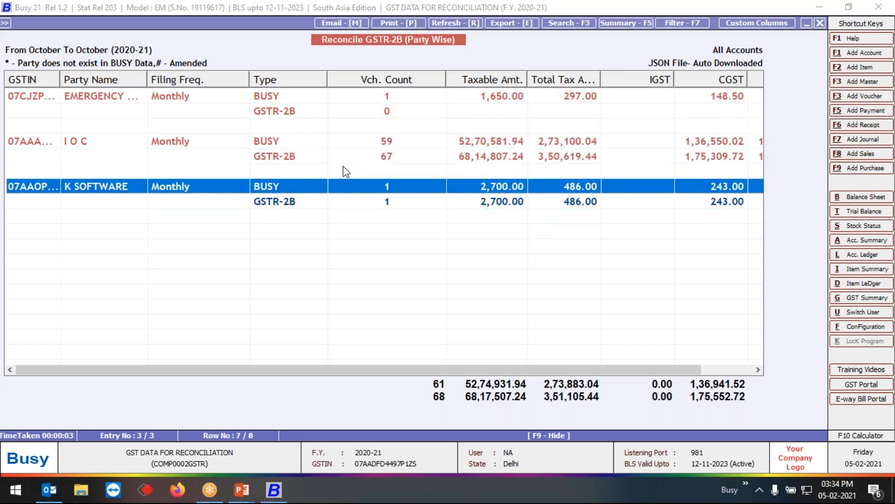
{"action": "key", "text": "Down"}
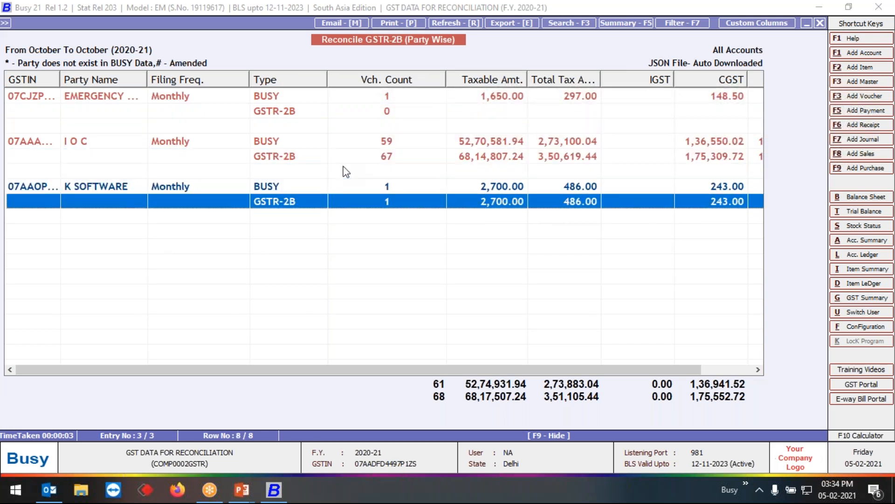
{"action": "key", "text": "Up"}
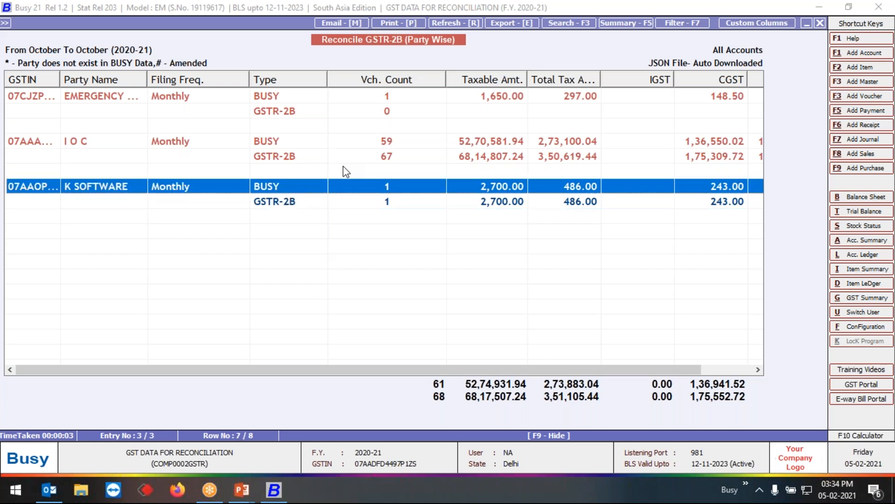
{"action": "key", "text": "Up"}
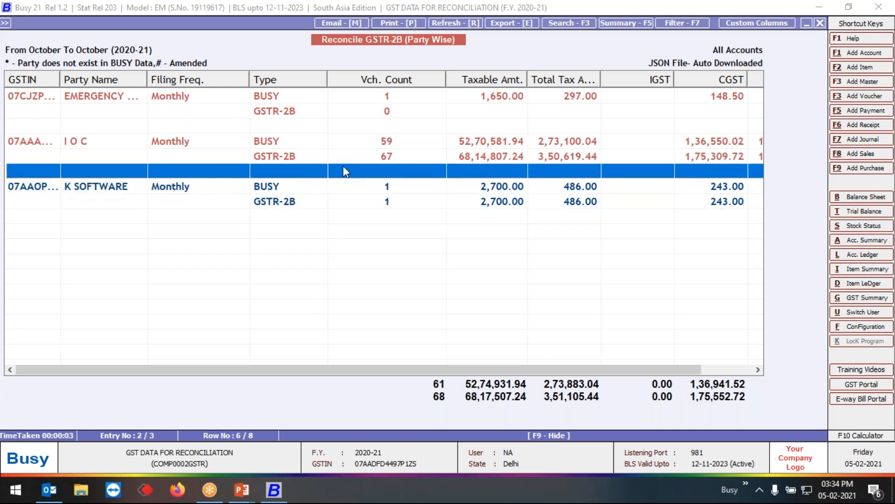
{"action": "key", "text": "Down"}
{"action": "key", "text": "Down"}
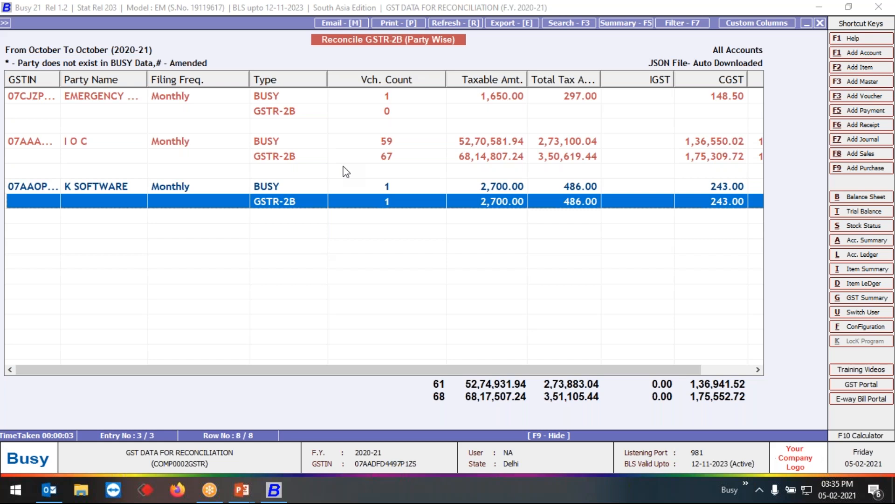
{"action": "key", "text": "Up"}
{"action": "key", "text": "Up"}
{"action": "key", "text": "Up"}
{"action": "key", "text": "Up"}
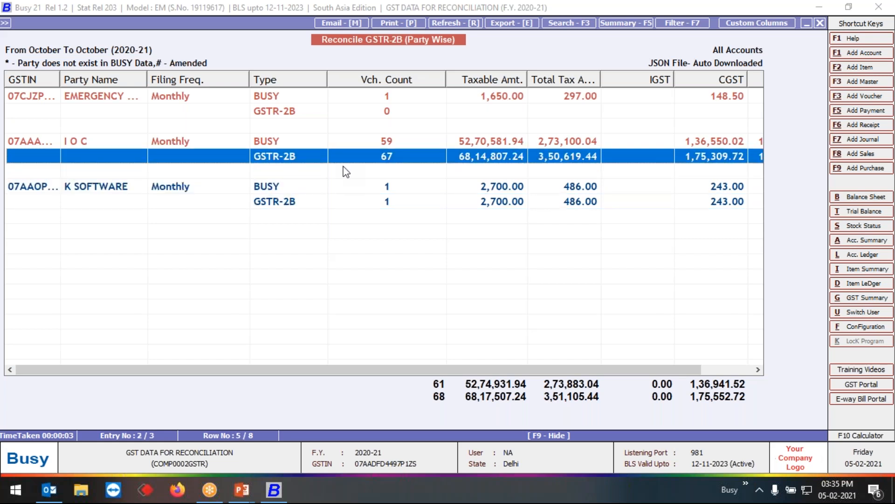
{"action": "key", "text": "Down"}
{"action": "key", "text": "Up"}
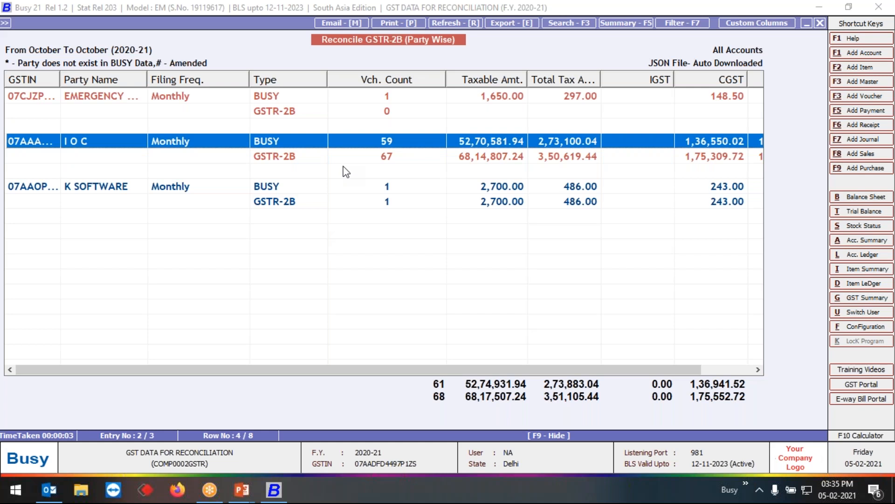
- View the I O C party in Comparative mode, examine its October bills in BUSY against GSTR-2B, and return to the party list
{"action": "key", "text": "Return"}
{"action": "key", "text": "Down"}
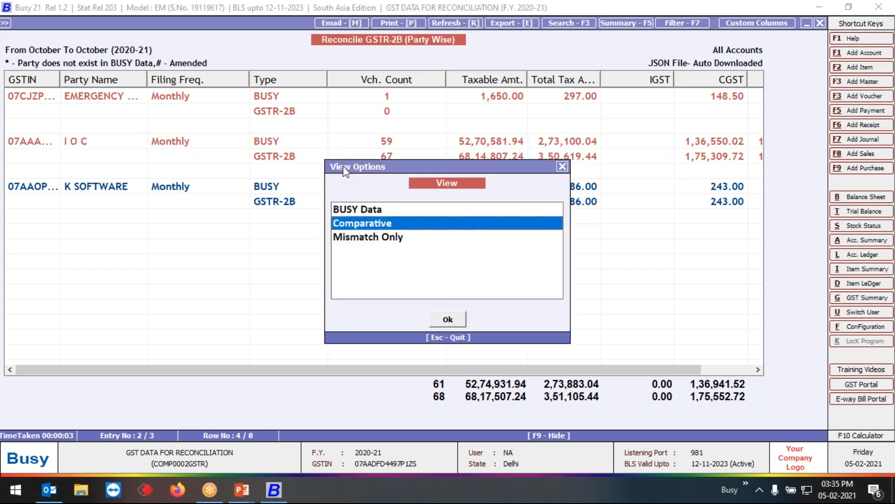
{"action": "key", "text": "Return"}
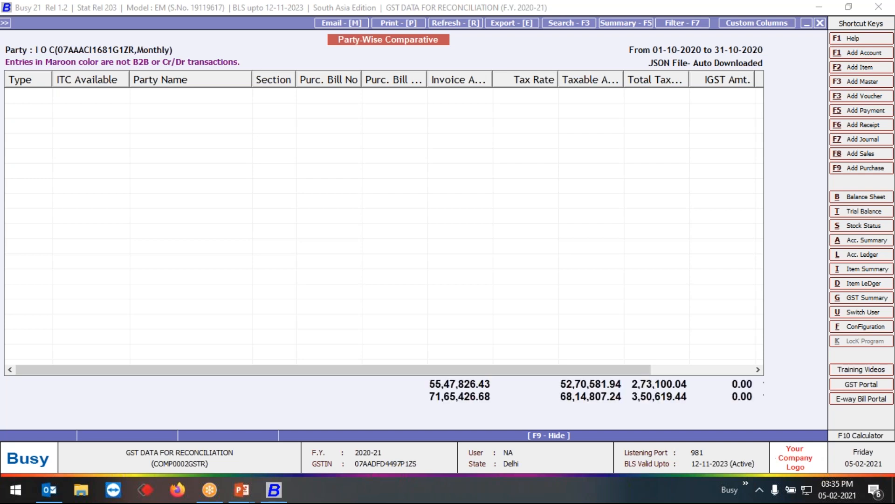
{"action": "key", "text": "Down"}
{"action": "key", "text": "Down"}
{"action": "key", "text": "Down"}
{"action": "key", "text": "Down"}
{"action": "key", "text": "Down"}
{"action": "key", "text": "Down"}
{"action": "key", "text": "Down"}
{"action": "key", "text": "Down"}
{"action": "key", "text": "Down"}
{"action": "key", "text": "Down"}
{"action": "key", "text": "Down"}
{"action": "key", "text": "Down"}
{"action": "key", "text": "Down"}
{"action": "key", "text": "Down"}
{"action": "key", "text": "Down"}
{"action": "key", "text": "Down"}
{"action": "key", "text": "Down"}
{"action": "key", "text": "Down"}
{"action": "key", "text": "Down"}
{"action": "key", "text": "Down"}
{"action": "key", "text": "Down"}
{"action": "key", "text": "Down"}
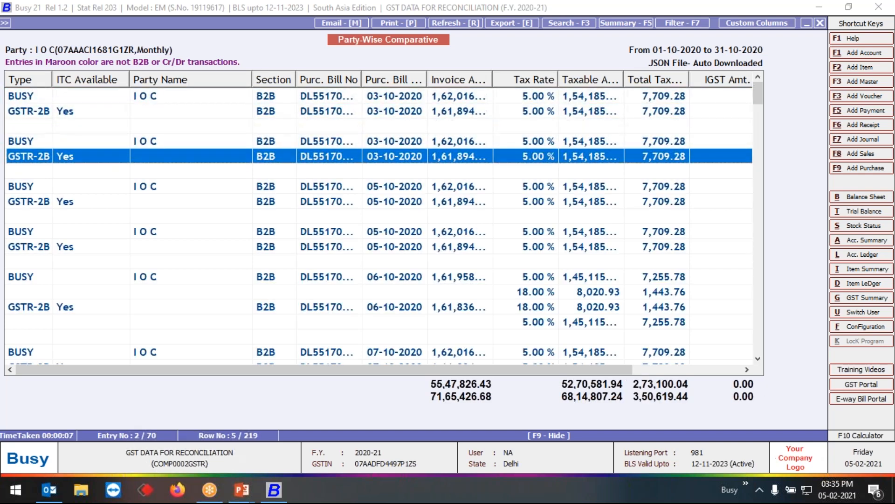
{"action": "key", "text": "Down"}
{"action": "key", "text": "Down"}
{"action": "key", "text": "Down"}
{"action": "key", "text": "Down"}
{"action": "key", "text": "Down"}
{"action": "key", "text": "Down"}
{"action": "key", "text": "Down"}
{"action": "key", "text": "Down"}
{"action": "key", "text": "Down"}
{"action": "key", "text": "Down"}
{"action": "key", "text": "Down"}
{"action": "key", "text": "Down"}
{"action": "key", "text": "Down"}
{"action": "key", "text": "Down"}
{"action": "key", "text": "Down"}
{"action": "key", "text": "Down"}
{"action": "key", "text": "Down"}
{"action": "key", "text": "Down"}
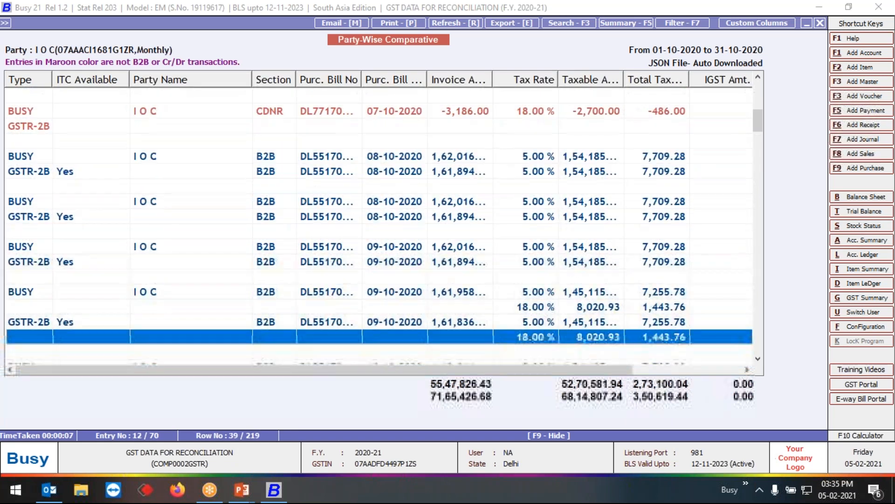
{"action": "key", "text": "Down"}
{"action": "key", "text": "Down"}
{"action": "key", "text": "Down"}
{"action": "key", "text": "Down"}
{"action": "key", "text": "Down"}
{"action": "key", "text": "Down"}
{"action": "key", "text": "Down"}
{"action": "key", "text": "Down"}
{"action": "key", "text": "Down"}
{"action": "key", "text": "Down"}
{"action": "key", "text": "Down"}
{"action": "key", "text": "Down"}
{"action": "key", "text": "Down"}
{"action": "key", "text": "Down"}
{"action": "key", "text": "Down"}
{"action": "key", "text": "Down"}
{"action": "key", "text": "Down"}
{"action": "key", "text": "Down"}
{"action": "key", "text": "Down"}
{"action": "key", "text": "Down"}
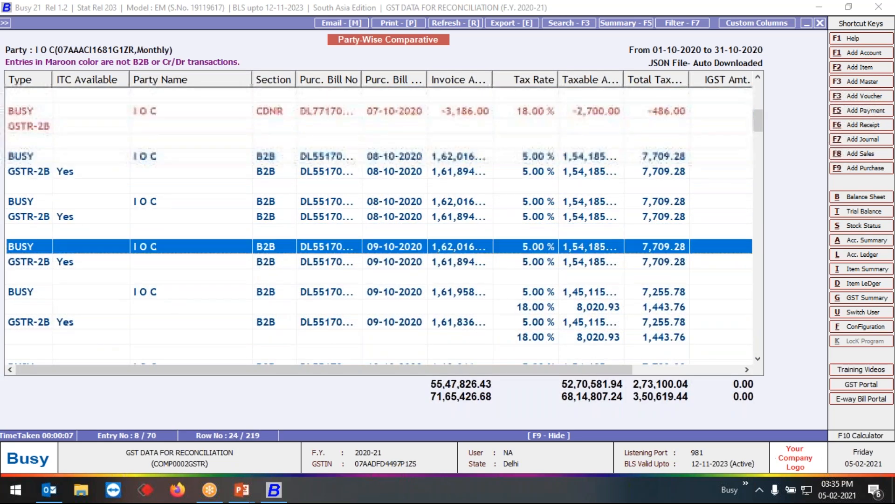
{"action": "key", "text": "Down"}
{"action": "key", "text": "Down"}
{"action": "key", "text": "Down"}
{"action": "key", "text": "Down"}
{"action": "key", "text": "Down"}
{"action": "key", "text": "Down"}
{"action": "key", "text": "Down"}
{"action": "key", "text": "Down"}
{"action": "key", "text": "Down"}
{"action": "key", "text": "Down"}
{"action": "key", "text": "Down"}
{"action": "key", "text": "Down"}
{"action": "key", "text": "Down"}
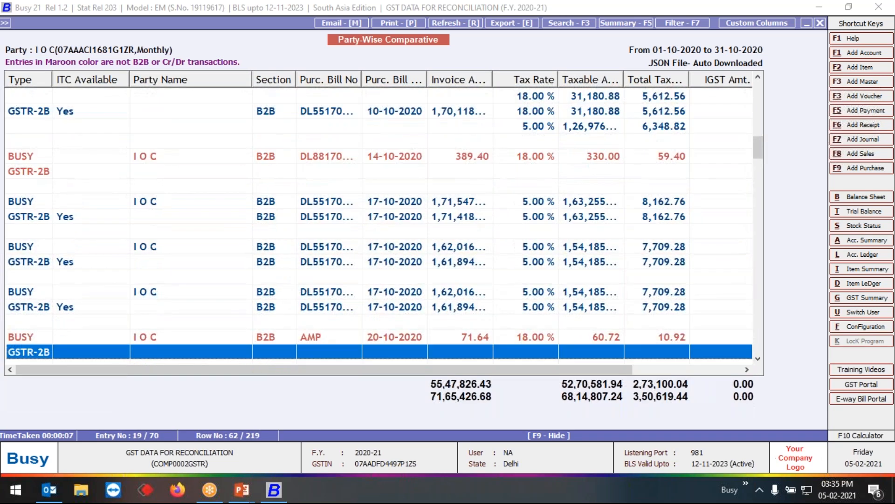
{"action": "key", "text": "Down"}
{"action": "key", "text": "Down"}
{"action": "key", "text": "Down"}
{"action": "key", "text": "Down"}
{"action": "key", "text": "Down"}
{"action": "key", "text": "Down"}
{"action": "key", "text": "Down"}
{"action": "key", "text": "Down"}
{"action": "key", "text": "Down"}
{"action": "key", "text": "Down"}
{"action": "key", "text": "Down"}
{"action": "key", "text": "Down"}
{"action": "key", "text": "Down"}
{"action": "key", "text": "Down"}
{"action": "key", "text": "Down"}
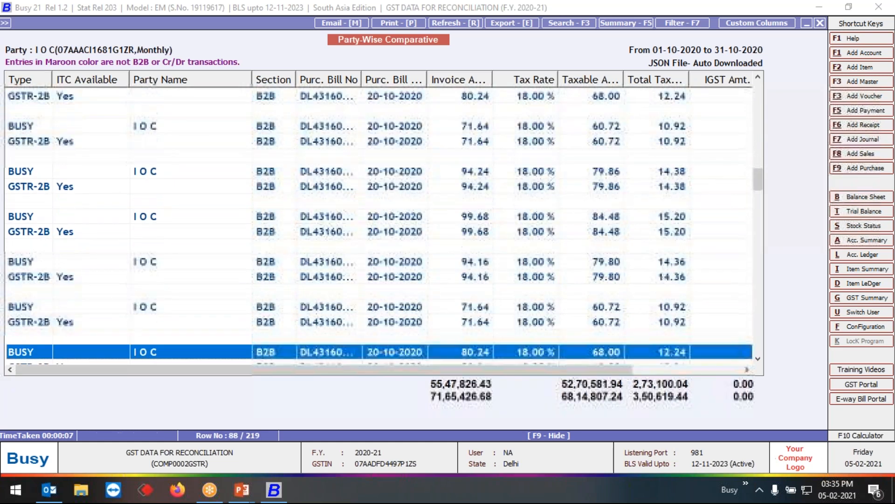
{"action": "key", "text": "Down"}
{"action": "key", "text": "Down"}
{"action": "key", "text": "Down"}
{"action": "key", "text": "Down"}
{"action": "key", "text": "Down"}
{"action": "key", "text": "Down"}
{"action": "key", "text": "Down"}
{"action": "key", "text": "Down"}
{"action": "key", "text": "Down"}
{"action": "key", "text": "Down"}
{"action": "key", "text": "Down"}
{"action": "key", "text": "Down"}
{"action": "key", "text": "Down"}
{"action": "key", "text": "Down"}
{"action": "key", "text": "Down"}
{"action": "key", "text": "Down"}
{"action": "key", "text": "Down"}
{"action": "key", "text": "Down"}
{"action": "key", "text": "Down"}
{"action": "key", "text": "Down"}
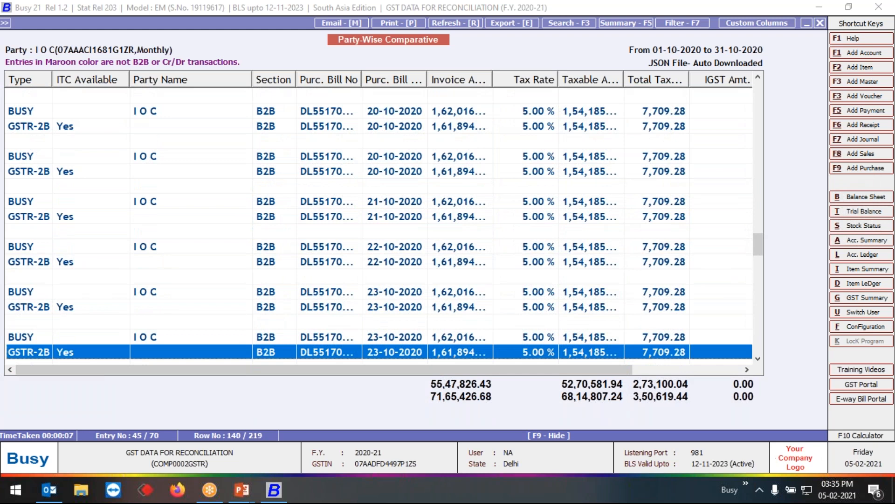
{"action": "key", "text": "Escape"}
{"action": "key", "text": "Escape"}
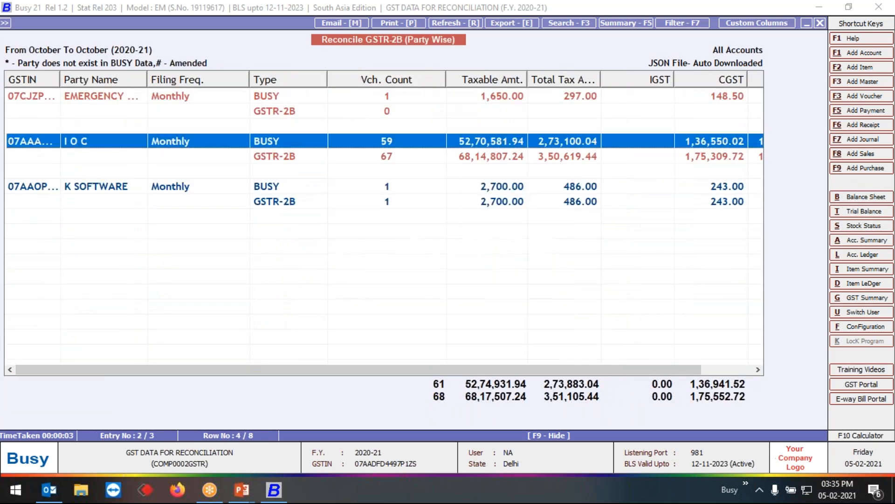
- Reopen the Comparative view from I O C's GSTR-2B row and review the matched and unmatched bills up to 20-10-2020
{"action": "key", "text": "Return"}
{"action": "key", "text": "Down"}
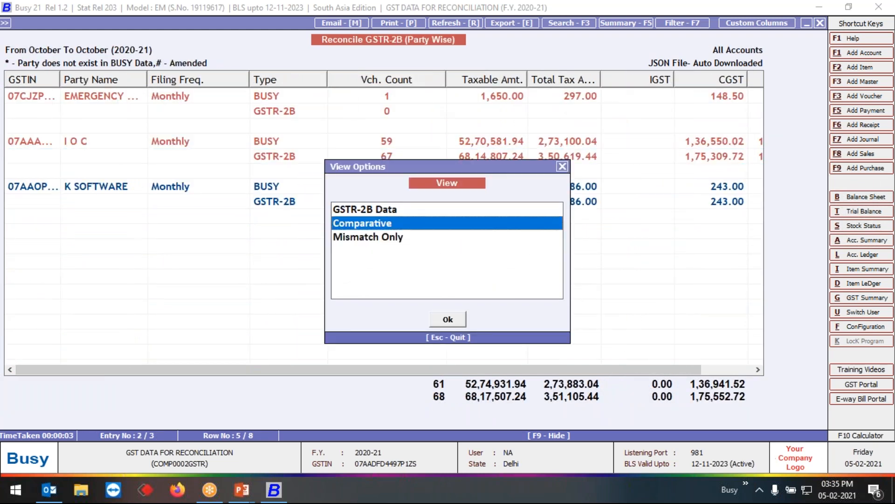
{"action": "key", "text": "Return"}
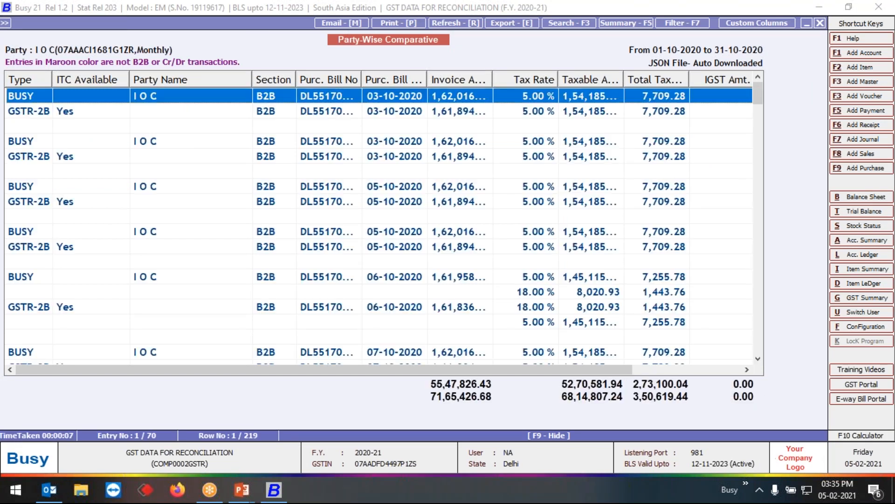
{"action": "key", "text": "Down"}
{"action": "key", "text": "Down"}
{"action": "key", "text": "Down"}
{"action": "key", "text": "Down"}
{"action": "key", "text": "Down"}
{"action": "key", "text": "Down"}
{"action": "key", "text": "Down"}
{"action": "key", "text": "Down"}
{"action": "key", "text": "Down"}
{"action": "key", "text": "Down"}
{"action": "key", "text": "Down"}
{"action": "key", "text": "Down"}
{"action": "key", "text": "Down"}
{"action": "key", "text": "Down"}
{"action": "key", "text": "Down"}
{"action": "key", "text": "Down"}
{"action": "key", "text": "Down"}
{"action": "key", "text": "Down"}
{"action": "key", "text": "Down"}
{"action": "key", "text": "Down"}
{"action": "key", "text": "Down"}
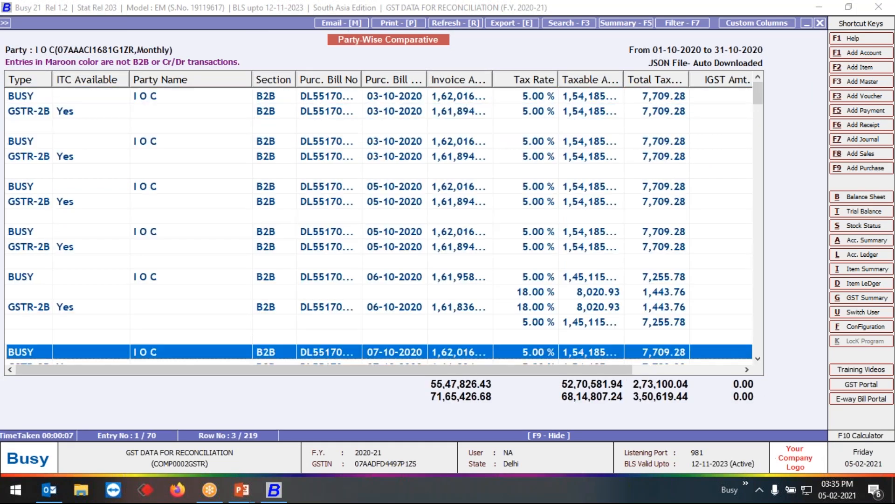
{"action": "key", "text": "Down"}
{"action": "key", "text": "Down"}
{"action": "key", "text": "Down"}
{"action": "key", "text": "Down"}
{"action": "key", "text": "Down"}
{"action": "key", "text": "Down"}
{"action": "key", "text": "Down"}
{"action": "key", "text": "Down"}
{"action": "key", "text": "Down"}
{"action": "key", "text": "Down"}
{"action": "key", "text": "Down"}
{"action": "key", "text": "Down"}
{"action": "key", "text": "Down"}
{"action": "key", "text": "Down"}
{"action": "key", "text": "Down"}
{"action": "key", "text": "Down"}
{"action": "key", "text": "Down"}
{"action": "key", "text": "Down"}
{"action": "key", "text": "Down"}
{"action": "key", "text": "Down"}
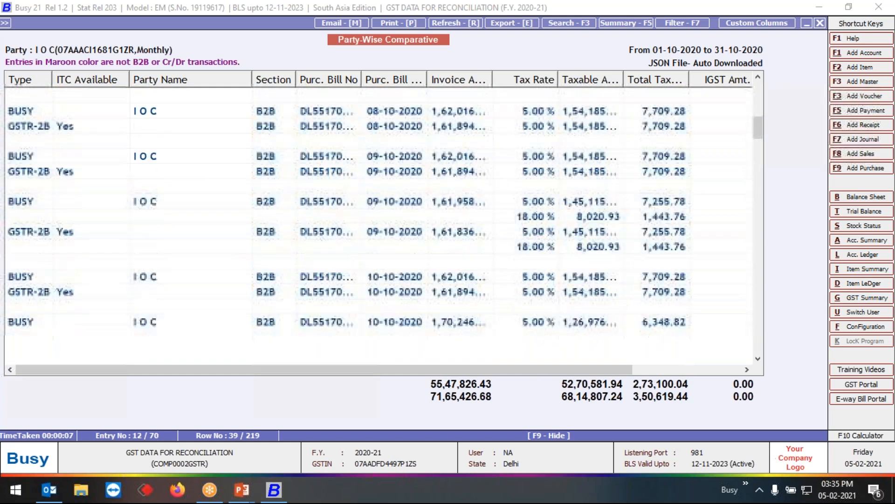
{"action": "key", "text": "Down"}
{"action": "key", "text": "Down"}
{"action": "key", "text": "Down"}
{"action": "key", "text": "Down"}
{"action": "key", "text": "Down"}
{"action": "key", "text": "Down"}
{"action": "key", "text": "Down"}
{"action": "key", "text": "Down"}
{"action": "key", "text": "Down"}
{"action": "key", "text": "Down"}
{"action": "key", "text": "Down"}
{"action": "key", "text": "Down"}
{"action": "key", "text": "Down"}
{"action": "key", "text": "Down"}
{"action": "key", "text": "Down"}
{"action": "key", "text": "Down"}
{"action": "key", "text": "Down"}
{"action": "key", "text": "Down"}
{"action": "key", "text": "Down"}
{"action": "key", "text": "Down"}
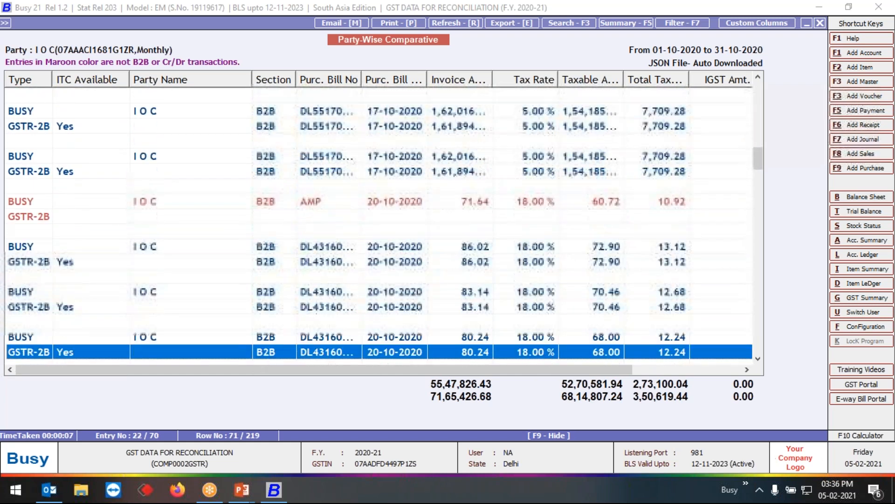
{"action": "key", "text": "Down"}
{"action": "key", "text": "Down"}
{"action": "key", "text": "Down"}
{"action": "key", "text": "Down"}
{"action": "key", "text": "Down"}
{"action": "key", "text": "Down"}
{"action": "key", "text": "Down"}
{"action": "key", "text": "Down"}
{"action": "key", "text": "Down"}
{"action": "key", "text": "Down"}
{"action": "key", "text": "Down"}
{"action": "key", "text": "Down"}
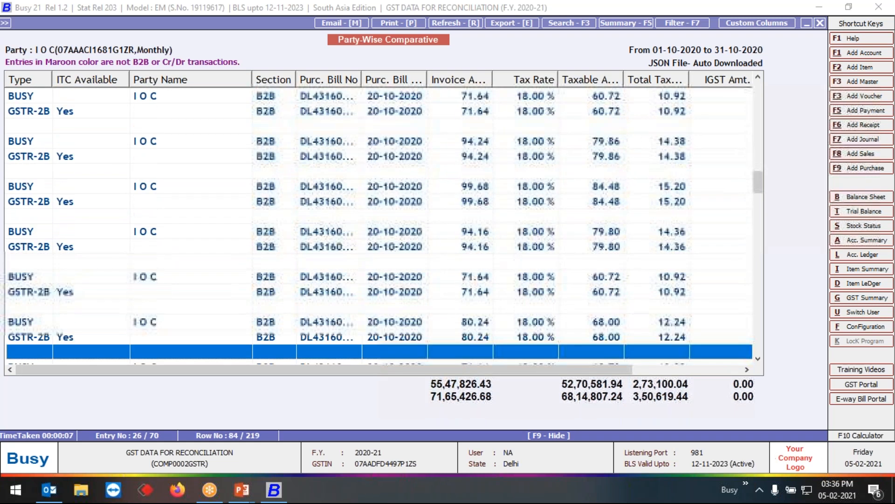
{"action": "key", "text": "Down"}
{"action": "key", "text": "Down"}
{"action": "key", "text": "Down"}
{"action": "key", "text": "Down"}
{"action": "key", "text": "Down"}
{"action": "key", "text": "Down"}
{"action": "key", "text": "Down"}
{"action": "key", "text": "Down"}
{"action": "key", "text": "Down"}
{"action": "key", "text": "Down"}
{"action": "key", "text": "Down"}
{"action": "key", "text": "Down"}
{"action": "key", "text": "Down"}
{"action": "key", "text": "Down"}
{"action": "key", "text": "Down"}
{"action": "key", "text": "Down"}
{"action": "key", "text": "Down"}
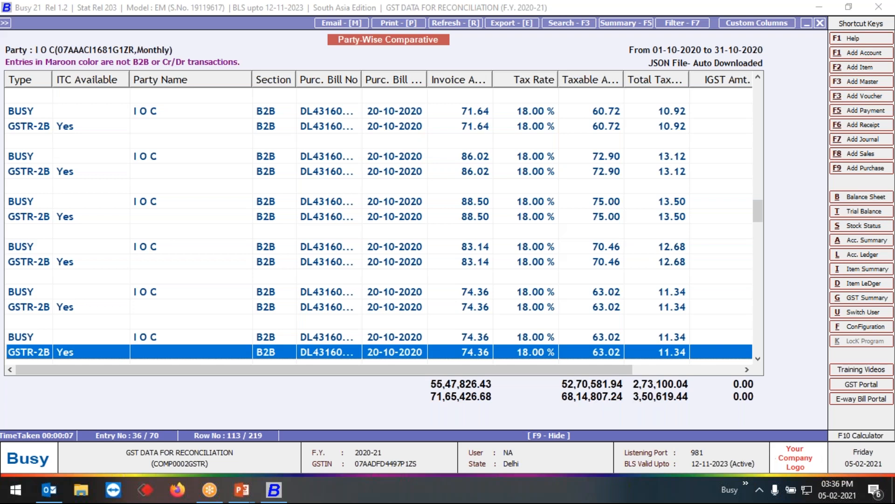
- Close the I O C comparison and quit the party-wise GSTR-2B reconciliation without changing its settings
{"action": "key", "text": "Escape"}
{"action": "key", "text": "Escape"}
{"action": "key", "text": "Escape"}
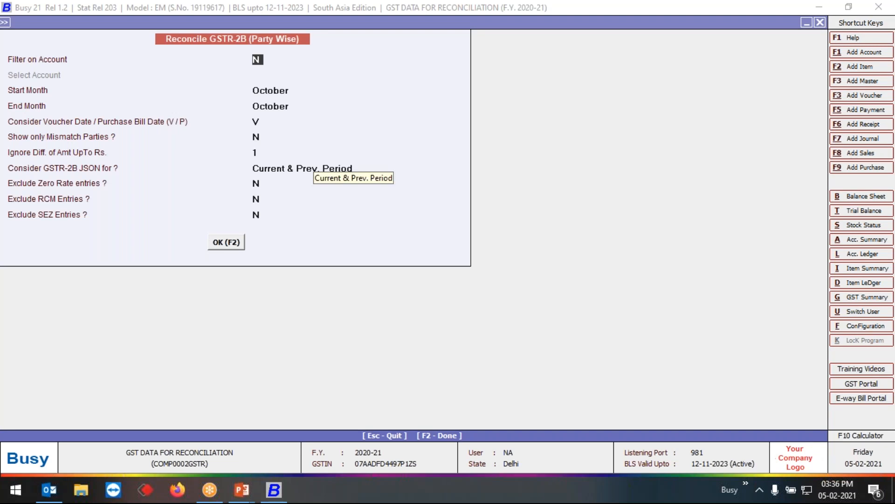
{"action": "key", "text": "Escape"}
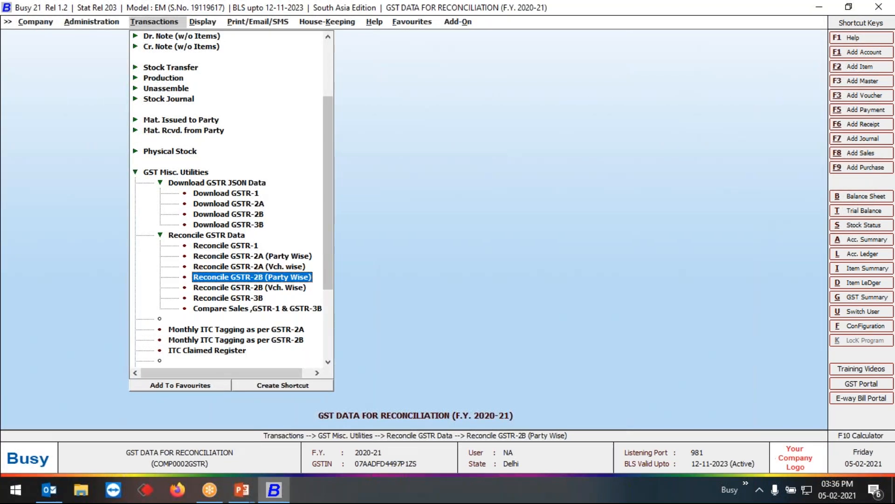
- Start the voucher-wise GSTR-2B reconciliation without an account filter and set both start and end month to October
{"action": "key", "text": "Down"}
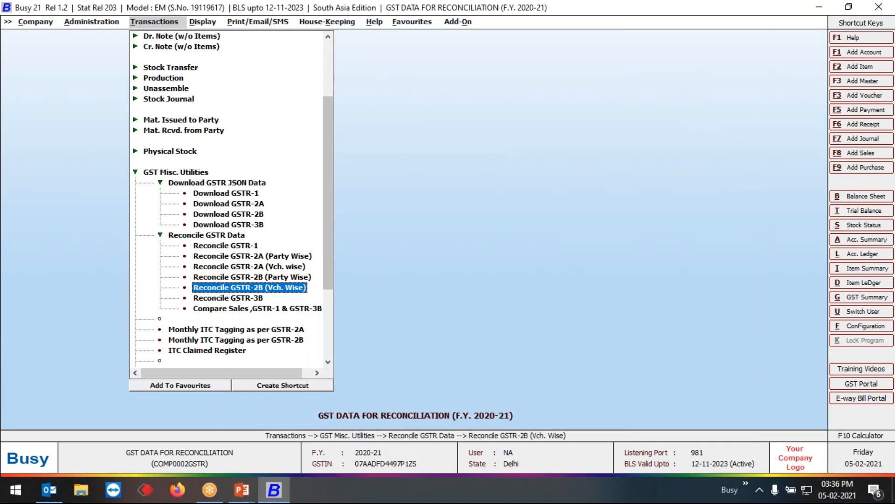
{"action": "key", "text": "Return"}
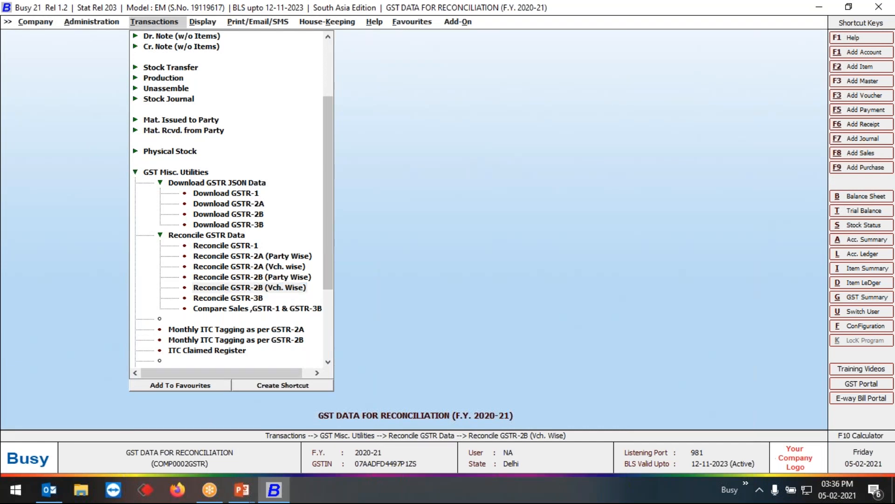
{"action": "key", "text": "Return"}
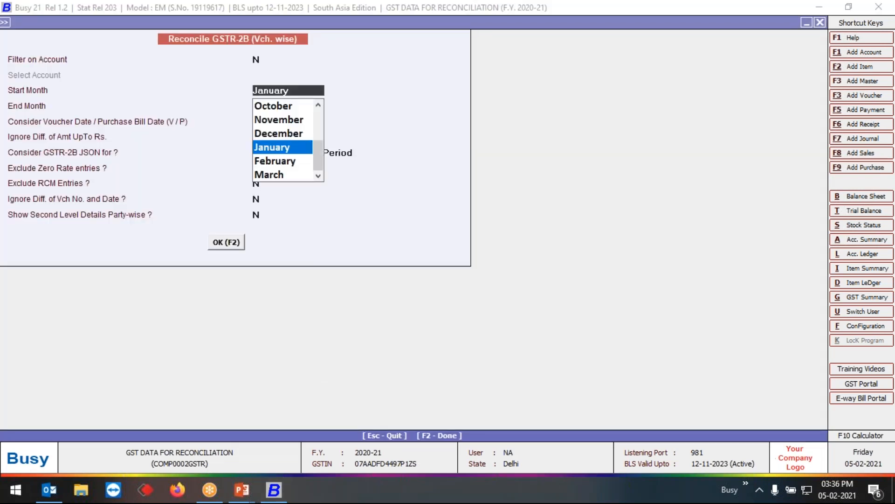
{"action": "type", "text": "oct"}
{"action": "key", "text": "Return"}
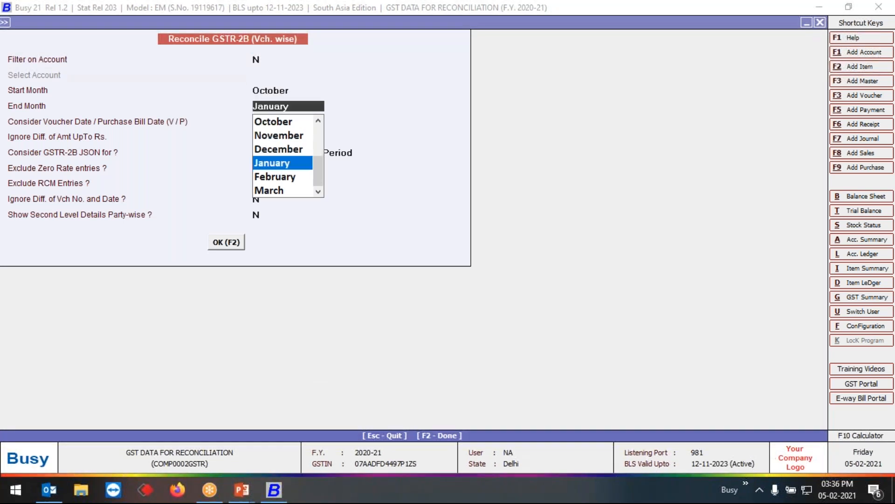
{"action": "type", "text": "oct"}
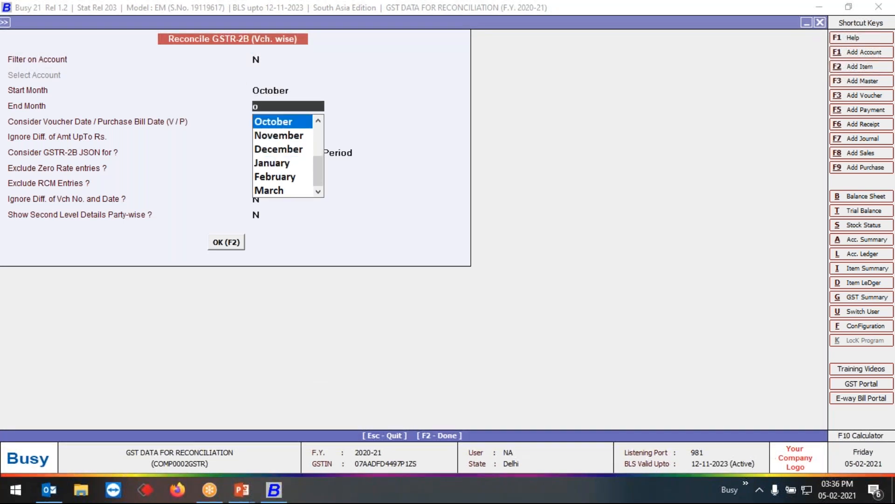
{"action": "key", "text": "Return"}
- Generate the voucher-wise reconciliation by voucher date, ignoring differences up to Rs. 1, with Current & Prev. Period JSON and all remaining options set to N
{"action": "key", "text": "Return"}
{"action": "key", "text": "Return"}
{"action": "key", "text": "Return"}
{"action": "key", "text": "Return"}
{"action": "key", "text": "Return"}
{"action": "key", "text": "Return"}
{"action": "key", "text": "Return"}
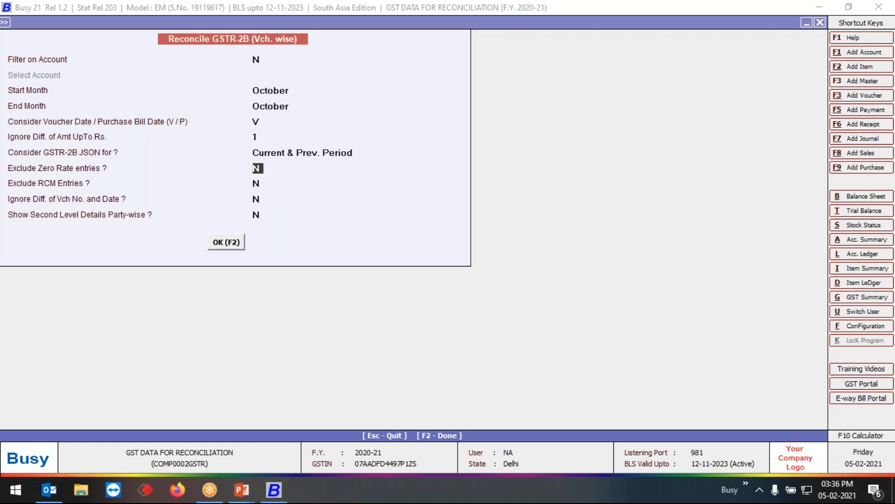
{"action": "key", "text": "Return"}
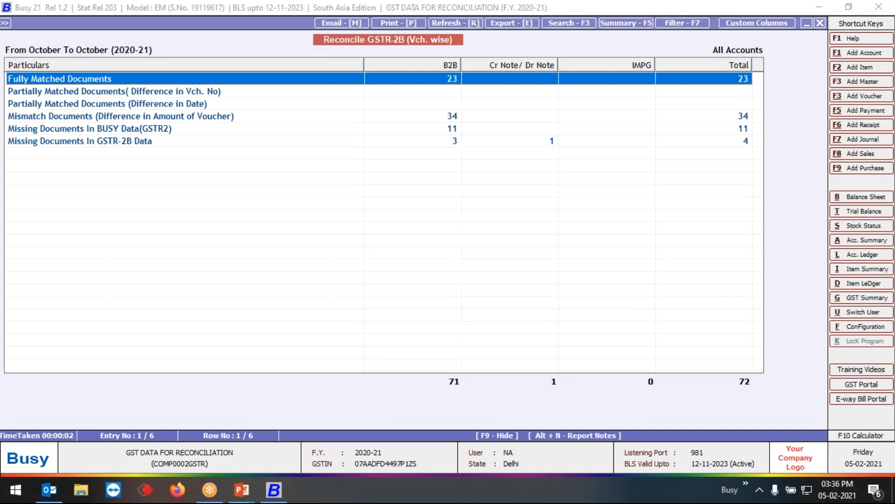
- Go through the voucher-wise match categories and review the bills listed under Missing Documents In BUSY Data (GSTR2)
{"action": "key", "text": "Down"}
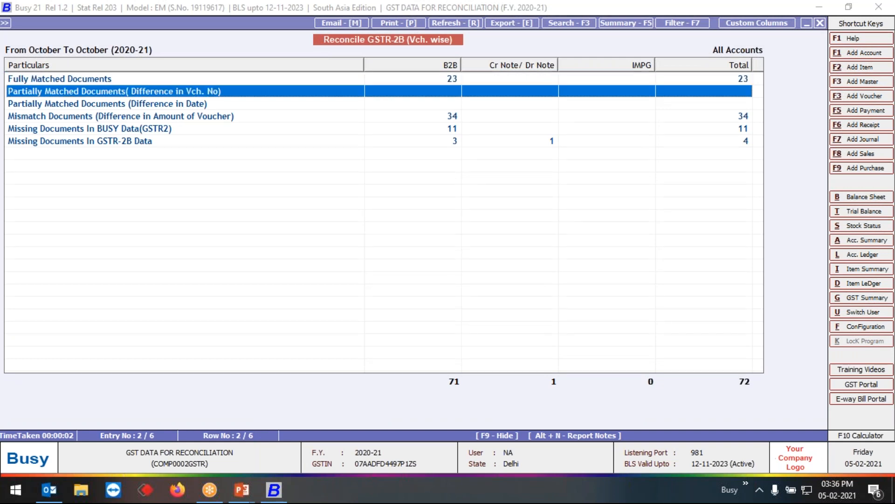
{"action": "key", "text": "Up"}
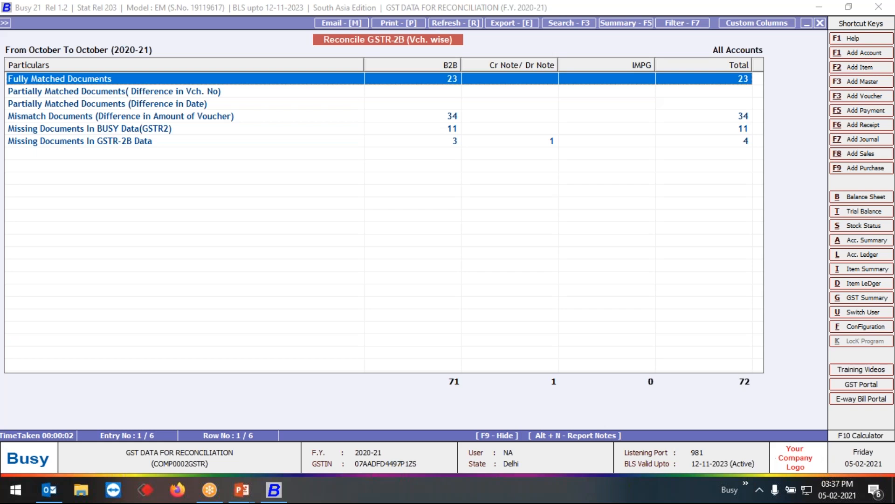
{"action": "key", "text": "Down"}
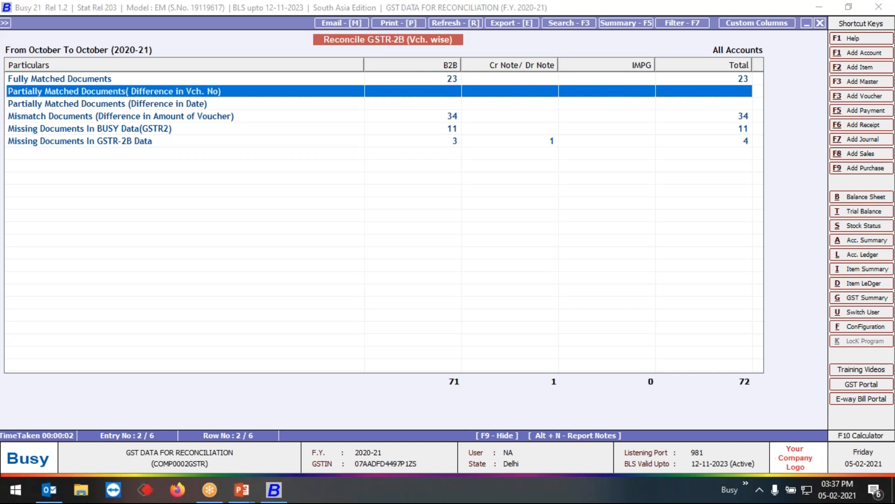
{"action": "key", "text": "Down"}
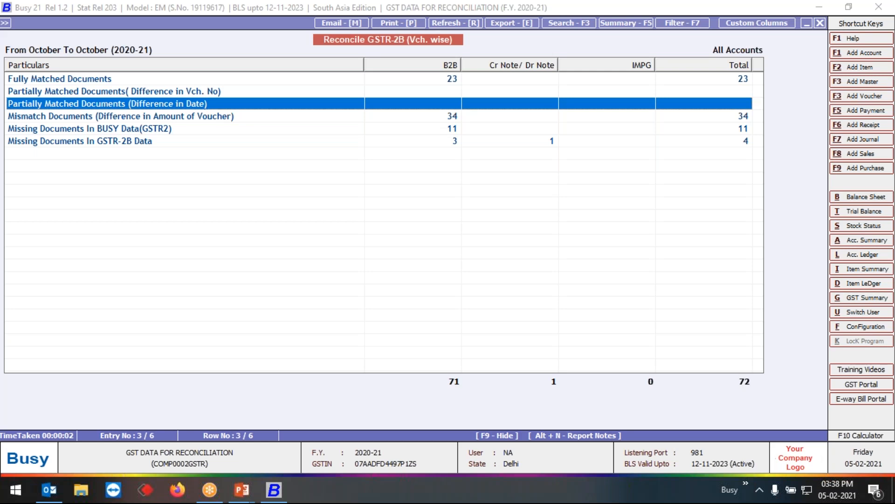
{"action": "key", "text": "Down"}
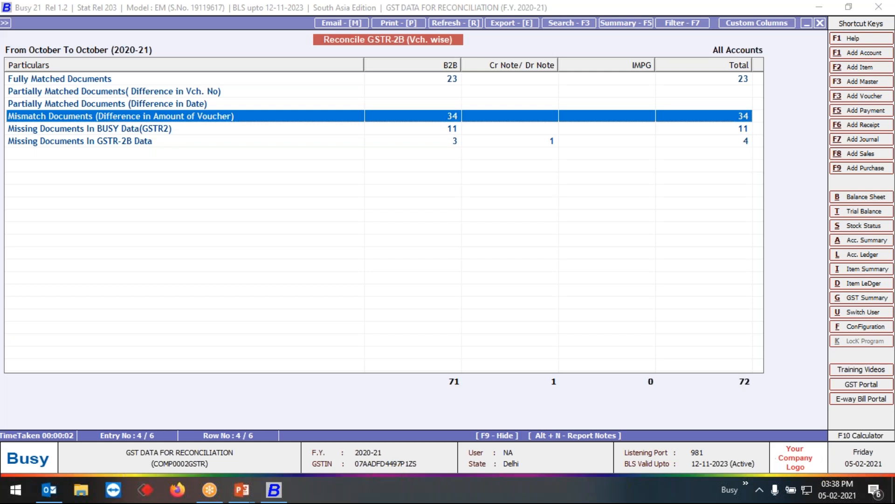
{"action": "key", "text": "Down"}
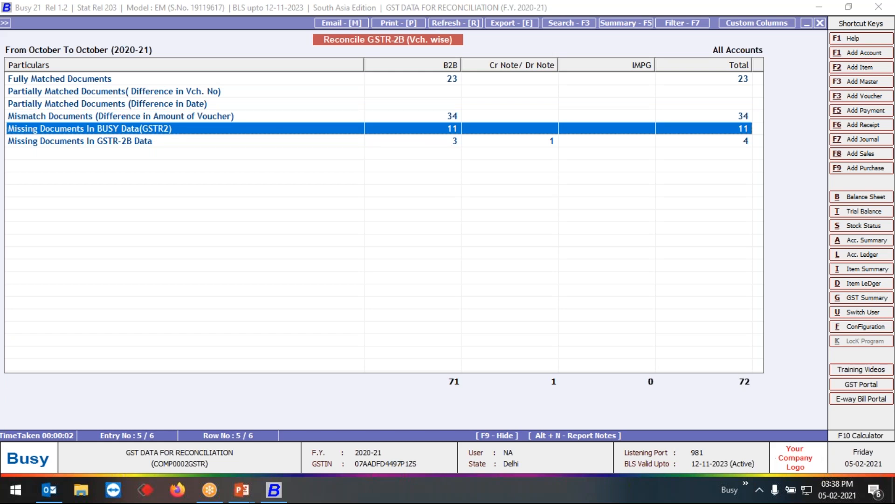
{"action": "key", "text": "Return"}
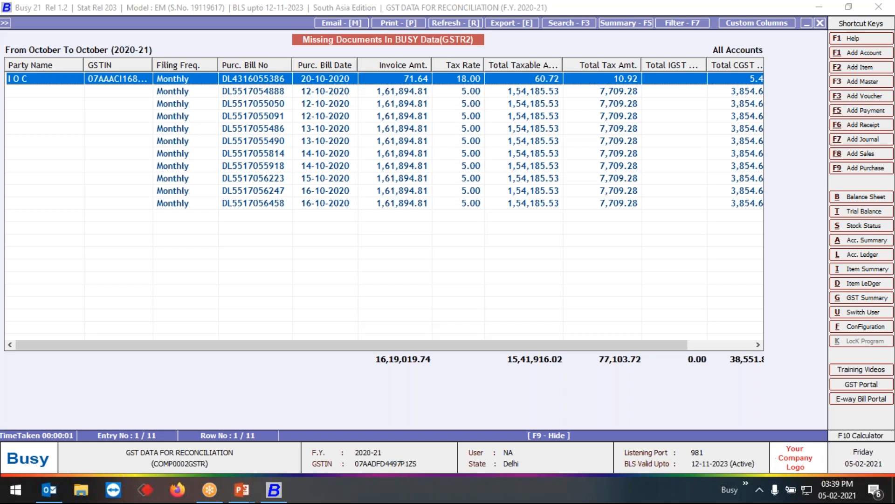
{"action": "key", "text": "Escape"}
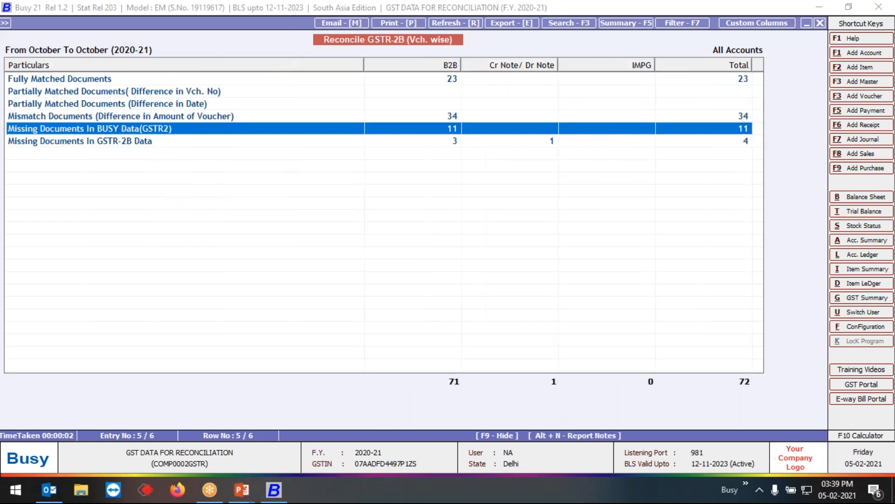
- Open the B2B documents missing in GSTR-2B Data and review each listed purchase bill
{"action": "key", "text": "Down"}
{"action": "key", "text": "Return"}
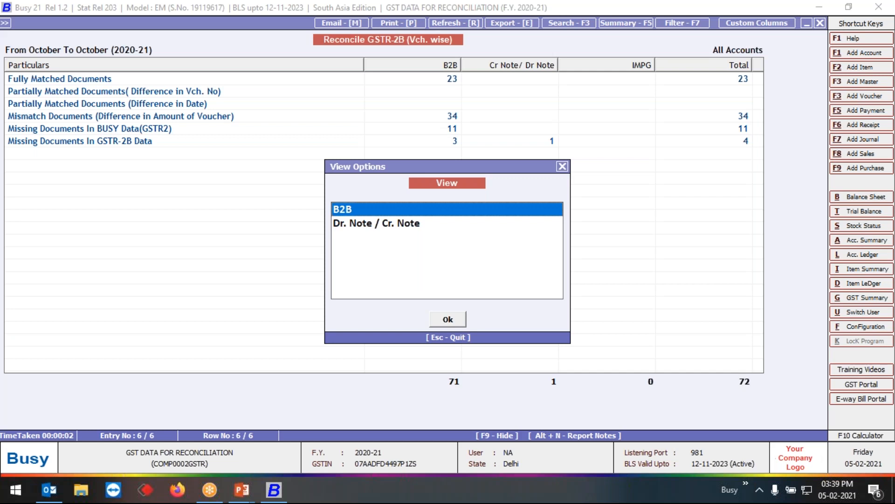
{"action": "key", "text": "Return"}
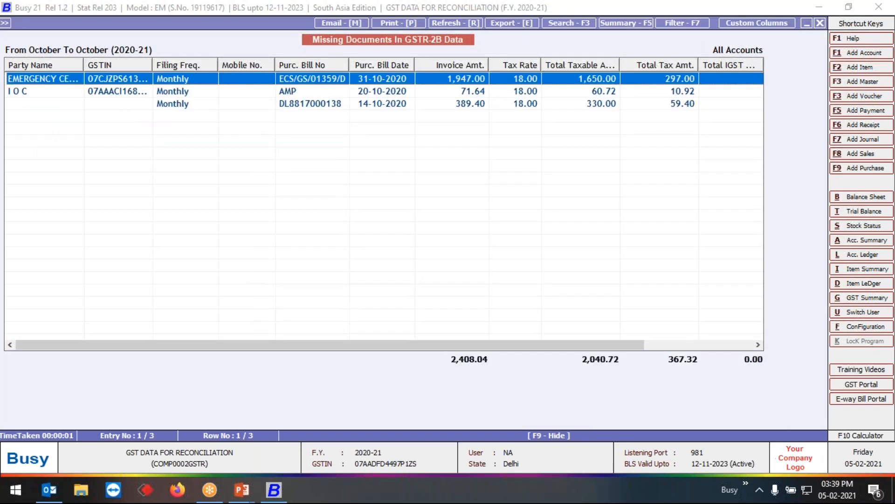
{"action": "key", "text": "Down"}
{"action": "key", "text": "Down"}
{"action": "key", "text": "Up"}
{"action": "key", "text": "Up"}
{"action": "key", "text": "Down"}
{"action": "key", "text": "Down"}
{"action": "key", "text": "Up"}
{"action": "key", "text": "Up"}
{"action": "key", "text": "Down"}
{"action": "key", "text": "Down"}
{"action": "key", "text": "Up"}
{"action": "key", "text": "Up"}
{"action": "key", "text": "Down"}
{"action": "key", "text": "Down"}
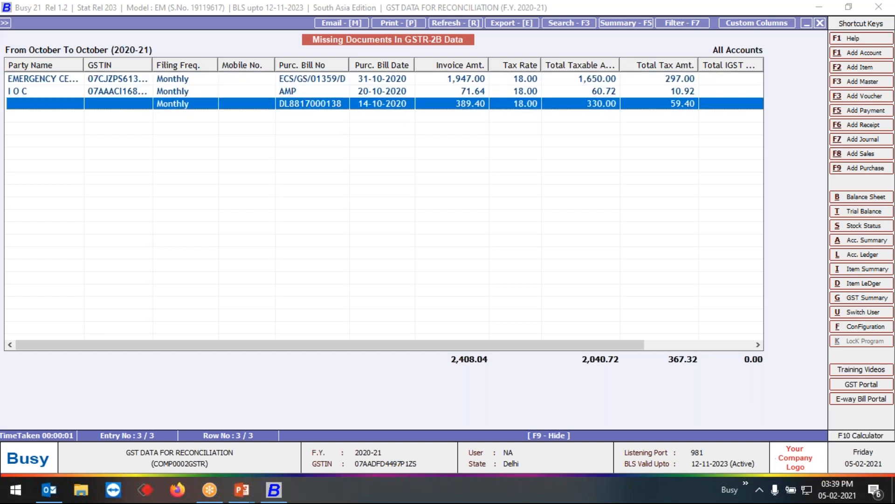
- Close the missing-documents list and quit the voucher-wise GSTR-2B reconciliation without changing its settings
{"action": "key", "text": "Escape"}
{"action": "key", "text": "Escape"}
{"action": "key", "text": "Escape"}
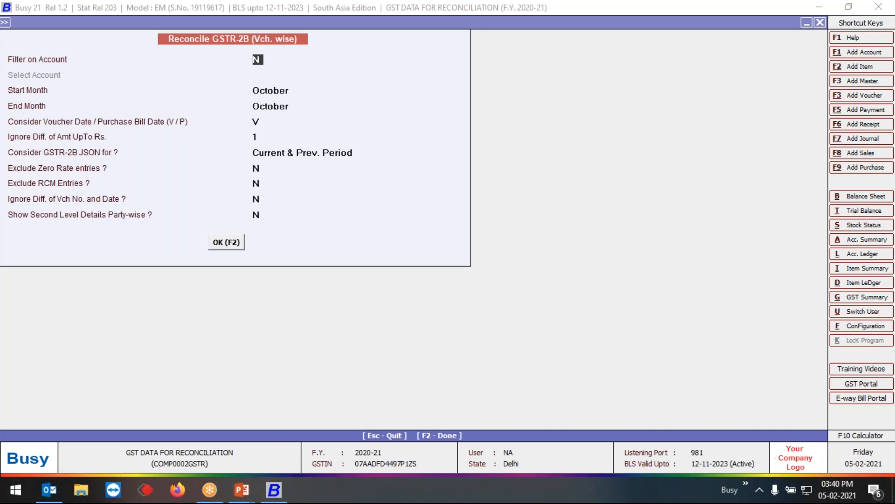
{"action": "key", "text": "Escape"}
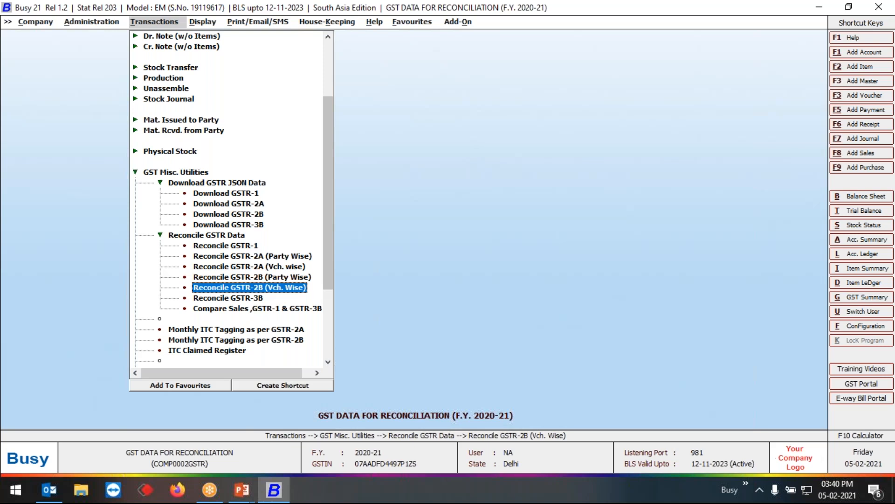
- Collapse the Reconcile GSTR Data and Download GSTR JSON Data groups under GST Misc. Utilities
{"action": "key", "text": "Up"}
{"action": "key", "text": "Up"}
{"action": "key", "text": "Up"}
{"action": "key", "text": "Up"}
{"action": "key", "text": "Up"}
{"action": "key", "text": "Up"}
{"action": "key", "text": "Up"}
{"action": "key", "text": "Up"}
{"action": "key", "text": "Up"}
{"action": "key", "text": "Up"}
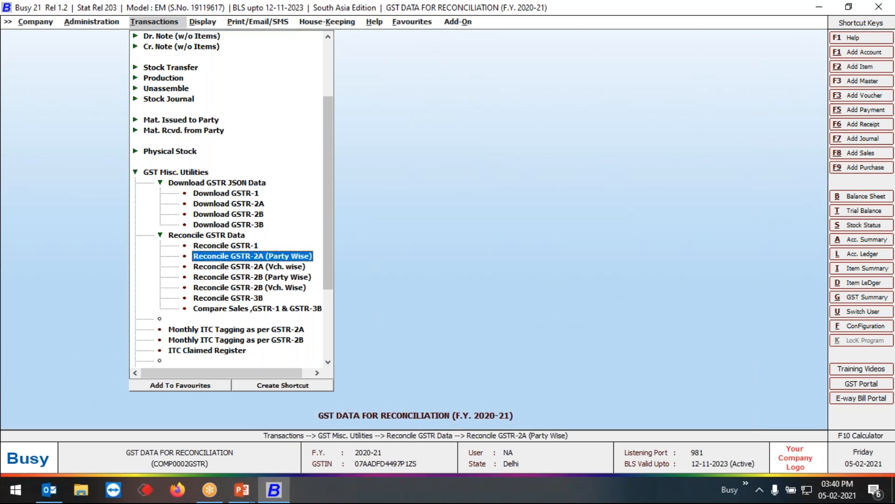
{"action": "key", "text": "Left"}
{"action": "key", "text": "Down"}
{"action": "key", "text": "Left"}
- Start the Check Party Return Filing Status utility for all transacted parties
{"action": "key", "text": "Down"}
{"action": "key", "text": "Down"}
{"action": "key", "text": "Down"}
{"action": "key", "text": "Down"}
{"action": "key", "text": "Down"}
{"action": "key", "text": "Down"}
{"action": "key", "text": "Down"}
{"action": "key", "text": "Down"}
{"action": "key", "text": "Down"}
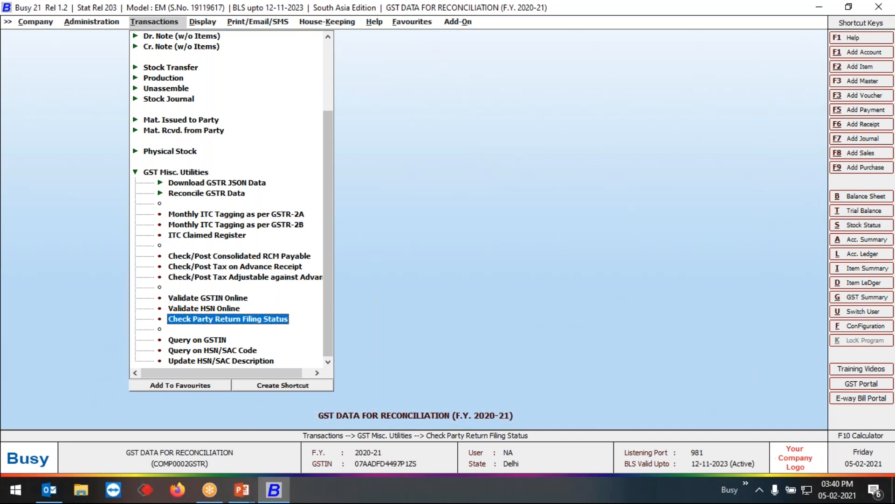
{"action": "key", "text": "Return"}
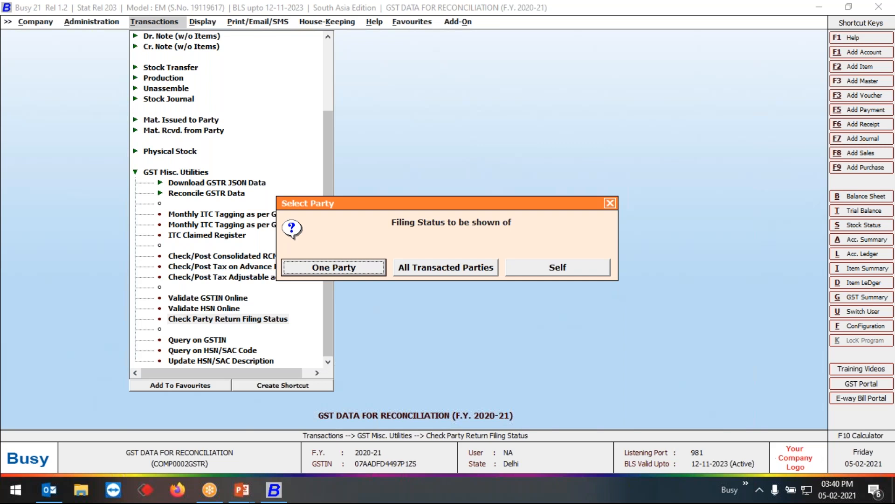
{"action": "key", "text": "Right"}
{"action": "key", "text": "Return"}
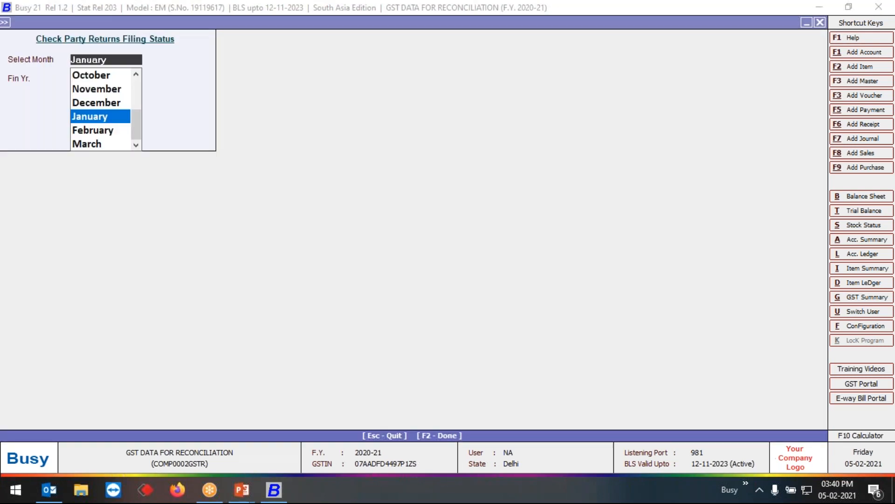
- Generate the party return filing status for October of financial year 2020-2021
{"action": "key", "text": "Up"}
{"action": "key", "text": "Up"}
{"action": "key", "text": "Up"}
{"action": "key", "text": "Return"}
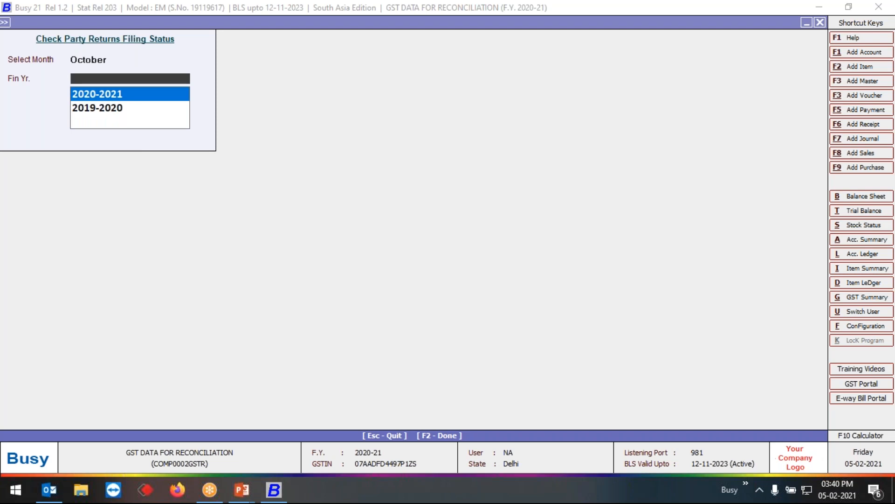
{"action": "key", "text": "Return"}
{"action": "left_click", "coordinate": [89, 60]}
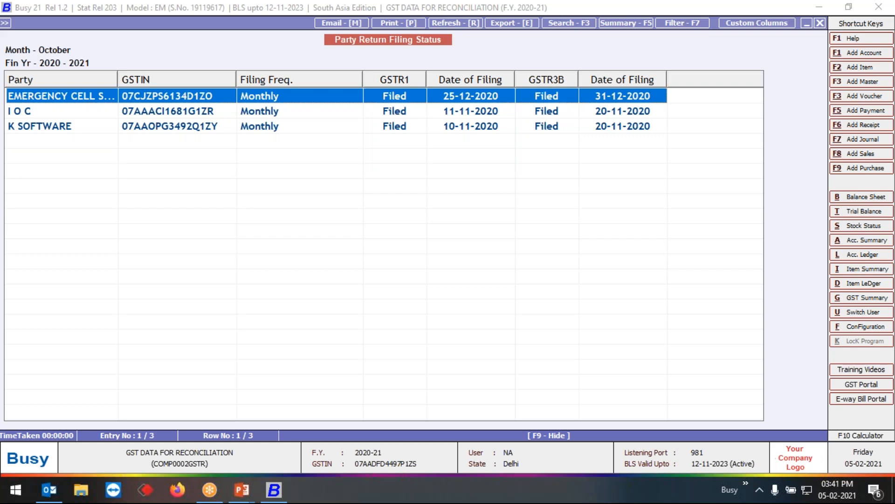
- Close the party return filing status report and quit the filing status check
{"action": "key", "text": "Escape"}
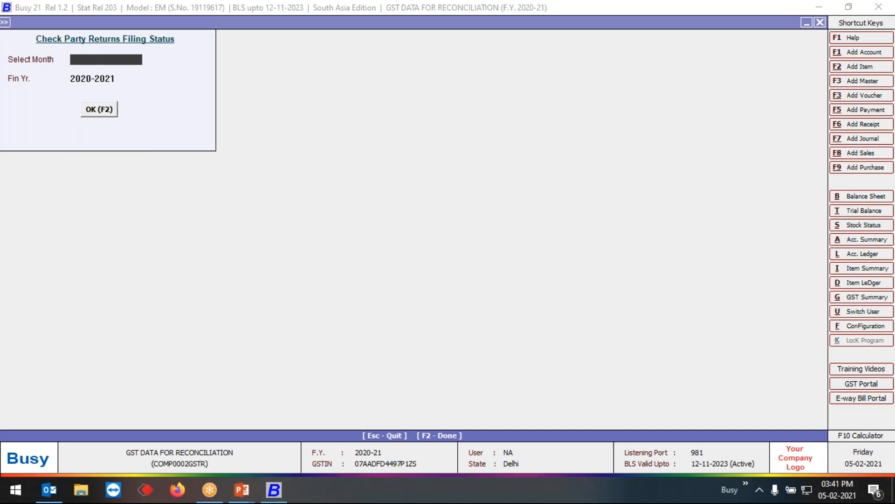
{"action": "key", "text": "Escape"}
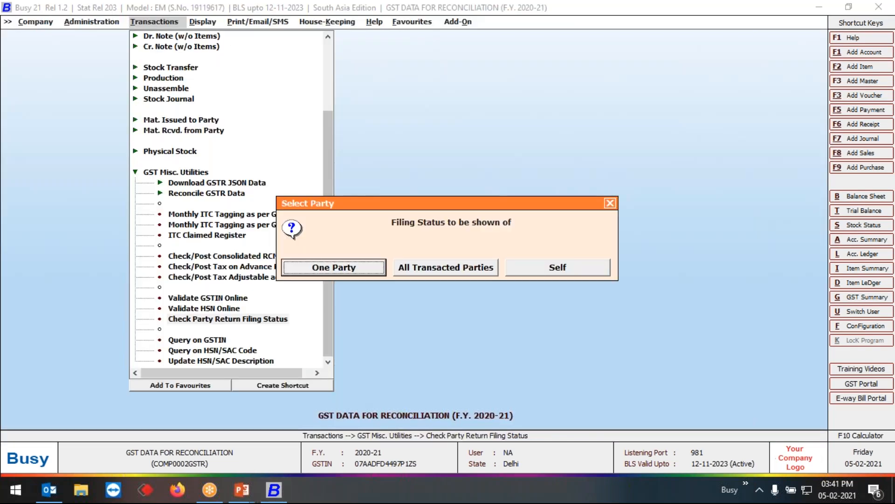
{"action": "key", "text": "Escape"}
- Start Monthly ITC Tagging as per GSTR-2B in the Date-Wise format
{"action": "key", "text": "Up"}
{"action": "key", "text": "Up"}
{"action": "key", "text": "Up"}
{"action": "key", "text": "Up"}
{"action": "key", "text": "Up"}
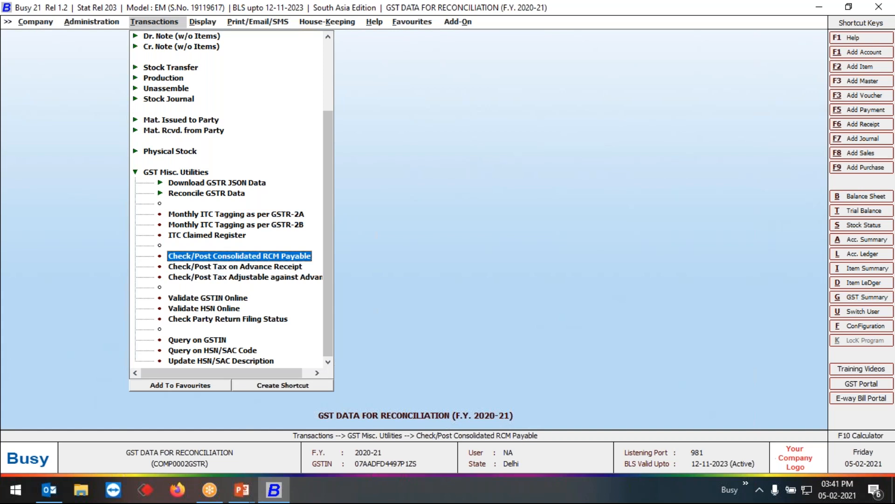
{"action": "key", "text": "Up"}
{"action": "key", "text": "Up"}
{"action": "key", "text": "Up"}
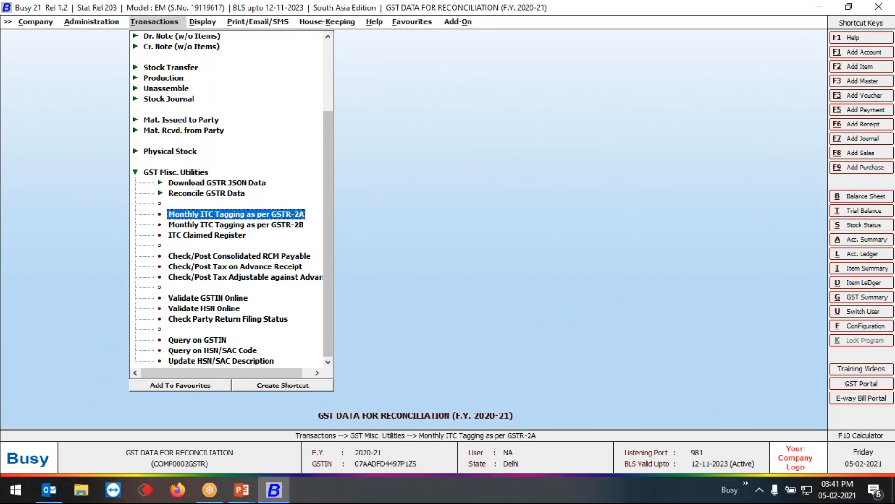
{"action": "key", "text": "Down"}
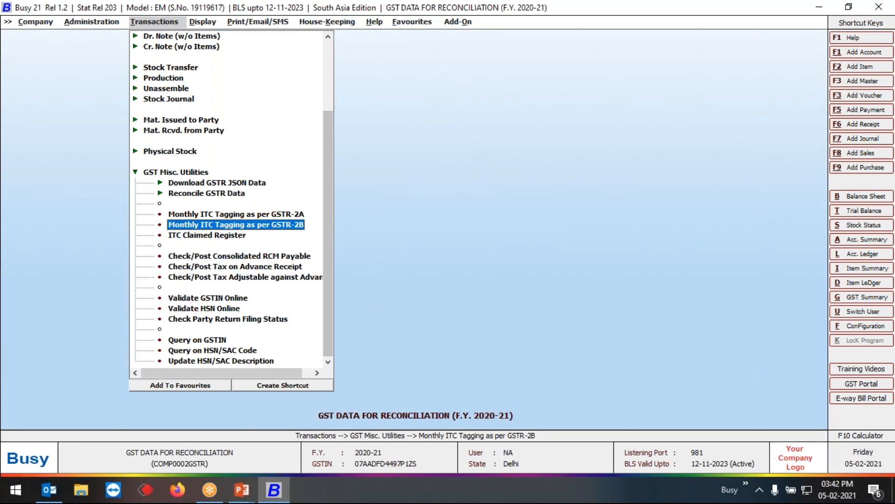
{"action": "key", "text": "Return"}
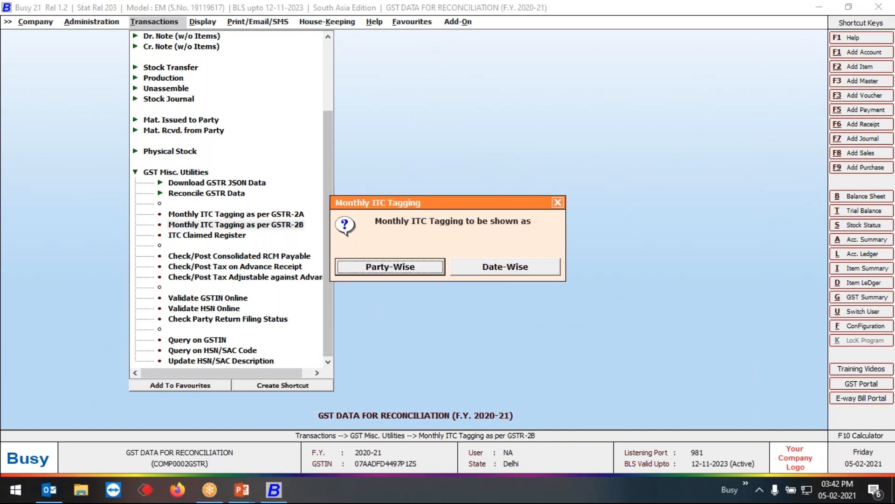
{"action": "key", "text": "Right"}
{"action": "key", "text": "Return"}
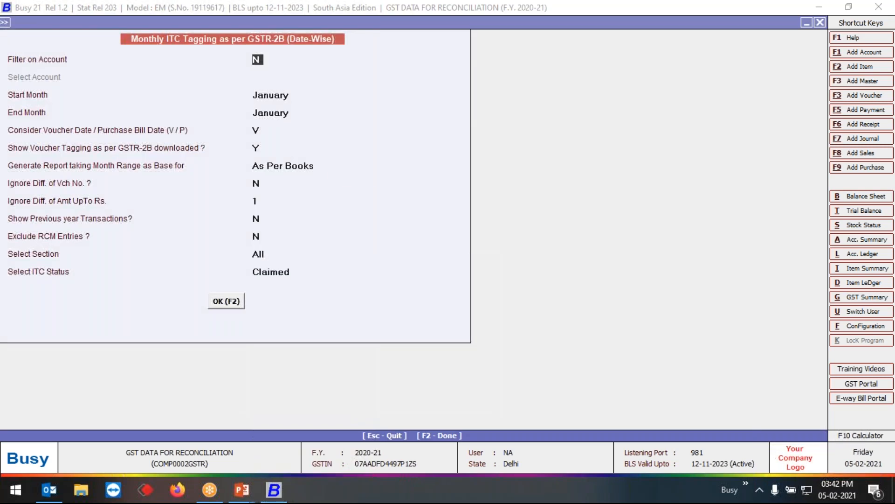
- Leave the ITC tagging report without an account filter and set both start and end month to October
{"action": "key", "text": "Return"}
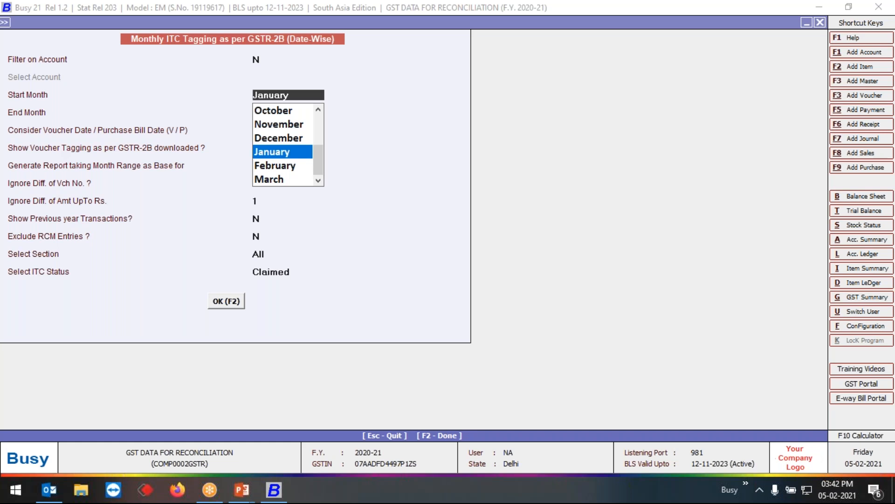
{"action": "type", "text": "oct"}
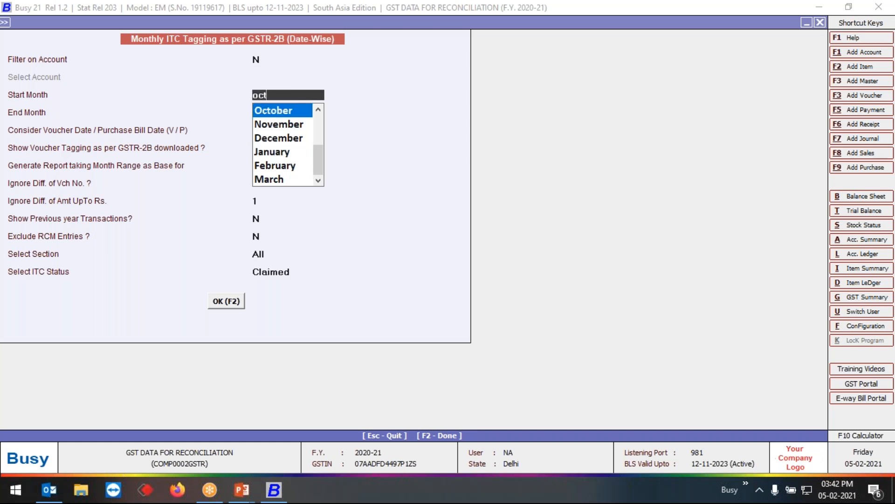
{"action": "key", "text": "Return"}
{"action": "type", "text": "oct"}
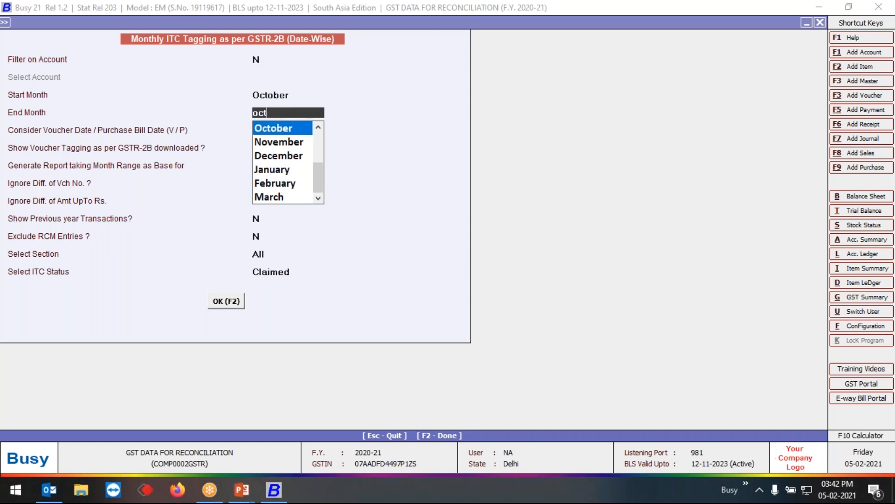
{"action": "key", "text": "Return"}
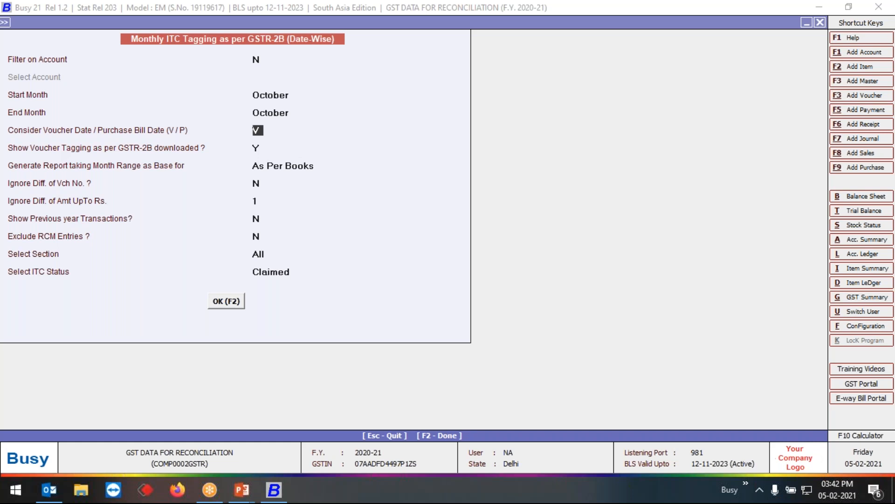
- Keep voucher date (V), set voucher tagging as per GSTR-2B downloaded to N, and leave previous-year transactions and RCM exclusion at N
{"action": "key", "text": "Return"}
{"action": "type", "text": "N"}
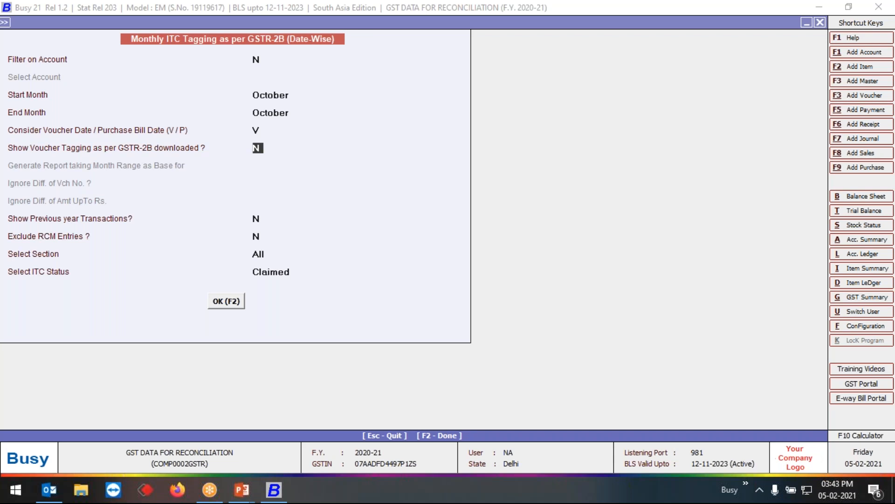
{"action": "key", "text": "Return"}
{"action": "key", "text": "Return"}
- Set both the section and the ITC status of the tagging report to All
{"action": "key", "text": "Return"}
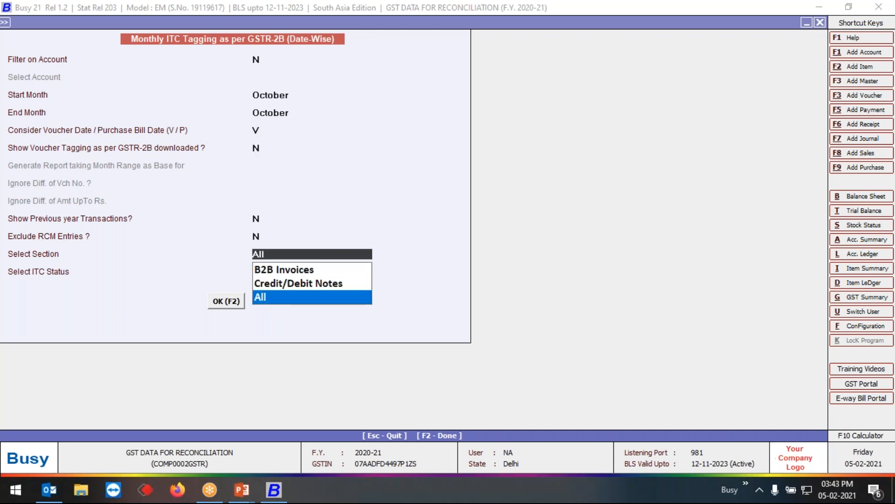
{"action": "key", "text": "Down"}
{"action": "key", "text": "Down"}
{"action": "key", "text": "Down"}
{"action": "key", "text": "Return"}
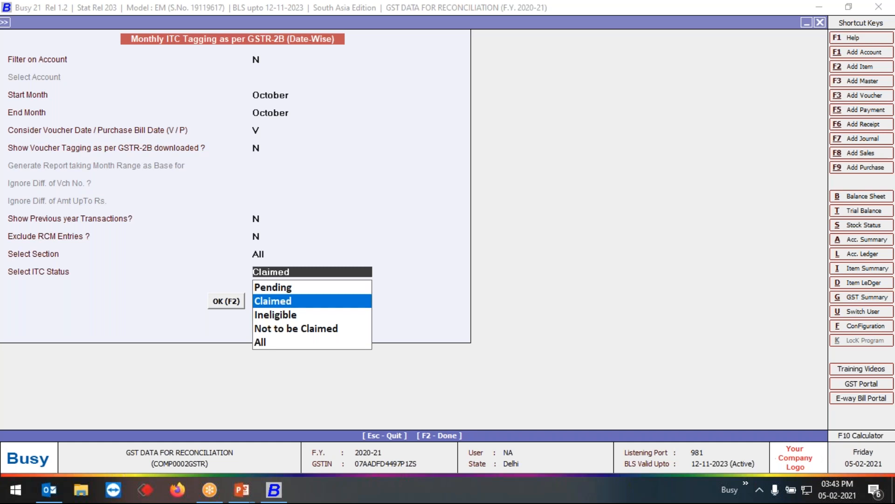
{"action": "key", "text": "Up"}
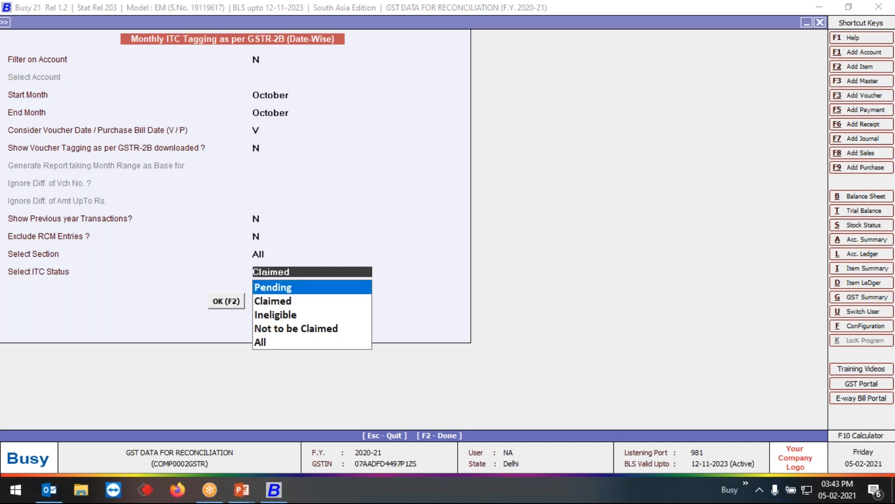
{"action": "key", "text": "Down"}
{"action": "key", "text": "Down"}
{"action": "key", "text": "Down"}
{"action": "key", "text": "Down"}
{"action": "key", "text": "Return"}
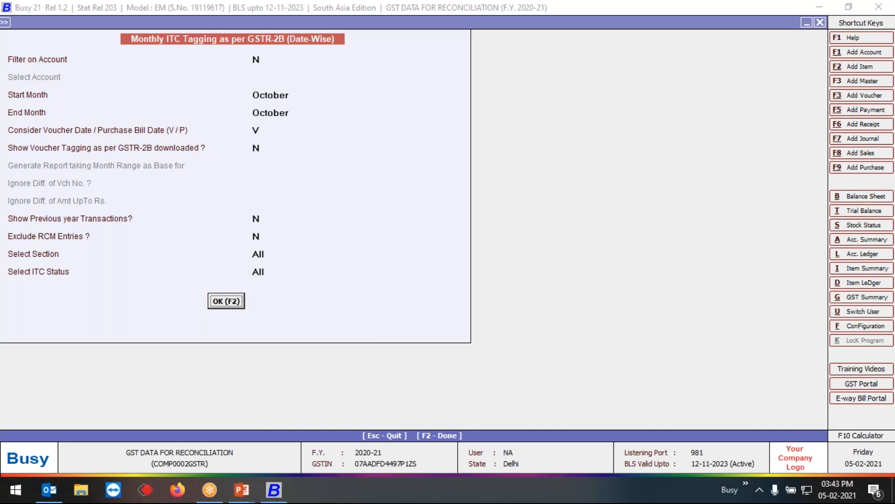
- Generate the date-wise ITC tagging report with a wider Section column and review the October vouchers through the last entry
{"action": "key", "text": "Return"}
{"action": "key", "text": "F2"}
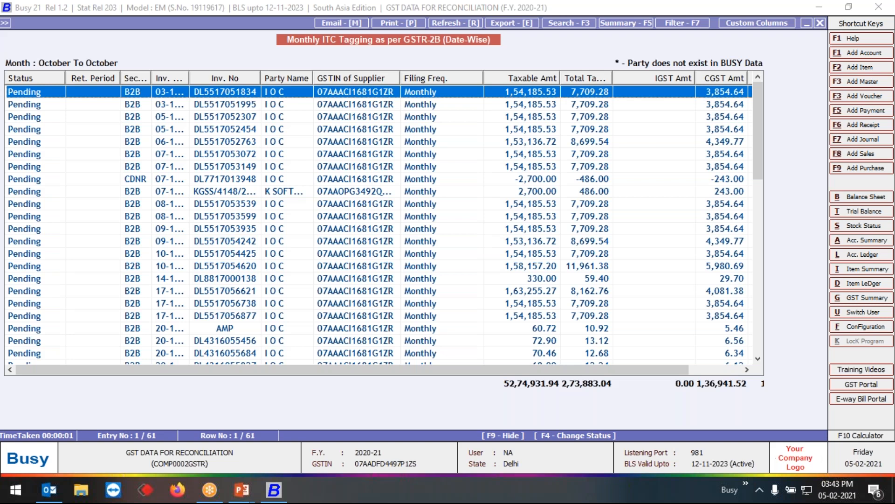
{"action": "left_click_drag", "start_coordinate": [149, 80], "coordinate": [164, 81]}
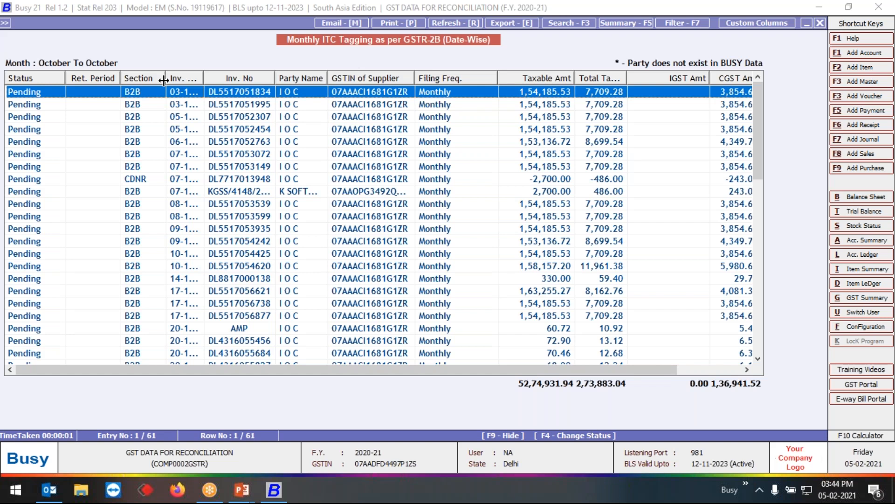
{"action": "key", "text": "Down"}
{"action": "key", "text": "Down"}
{"action": "key", "text": "Down"}
{"action": "key", "text": "Down"}
{"action": "key", "text": "Down"}
{"action": "key", "text": "Down"}
{"action": "key", "text": "Down"}
{"action": "key", "text": "Down"}
{"action": "key", "text": "Down"}
{"action": "key", "text": "Down"}
{"action": "key", "text": "Down"}
{"action": "key", "text": "Down"}
{"action": "key", "text": "Down"}
{"action": "key", "text": "Down"}
{"action": "key", "text": "Down"}
{"action": "key", "text": "Down"}
{"action": "key", "text": "Down"}
{"action": "key", "text": "Down"}
{"action": "key", "text": "Down"}
{"action": "key", "text": "Down"}
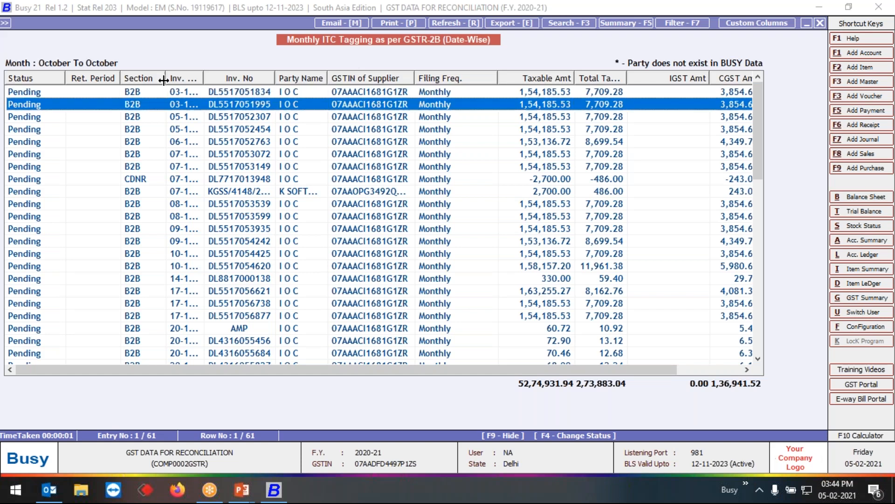
{"action": "key", "text": "Down"}
{"action": "key", "text": "Down"}
{"action": "key", "text": "Down"}
{"action": "key", "text": "Down"}
{"action": "key", "text": "Down"}
{"action": "key", "text": "Down"}
{"action": "key", "text": "Down"}
{"action": "key", "text": "Down"}
{"action": "key", "text": "Down"}
{"action": "key", "text": "Down"}
{"action": "key", "text": "Down"}
{"action": "key", "text": "Down"}
{"action": "key", "text": "Down"}
{"action": "key", "text": "Down"}
{"action": "key", "text": "Down"}
{"action": "key", "text": "Down"}
{"action": "key", "text": "Down"}
{"action": "key", "text": "Down"}
{"action": "key", "text": "Down"}
{"action": "key", "text": "Down"}
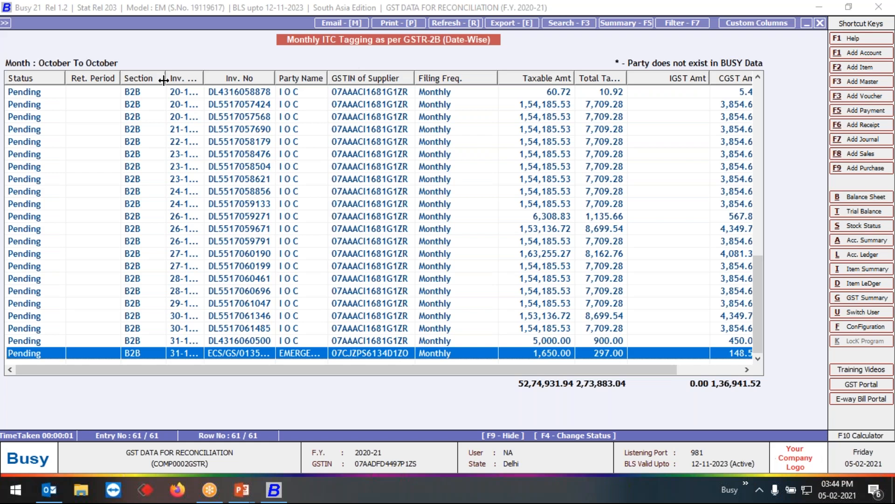
- Return to the ITC tagging report options and set Show Voucher Tagging as per GSTR-2B downloaded to Y
{"action": "key", "text": "Escape"}
{"action": "key", "text": "Return"}
{"action": "key", "text": "Return"}
{"action": "key", "text": "Return"}
{"action": "key", "text": "Return"}
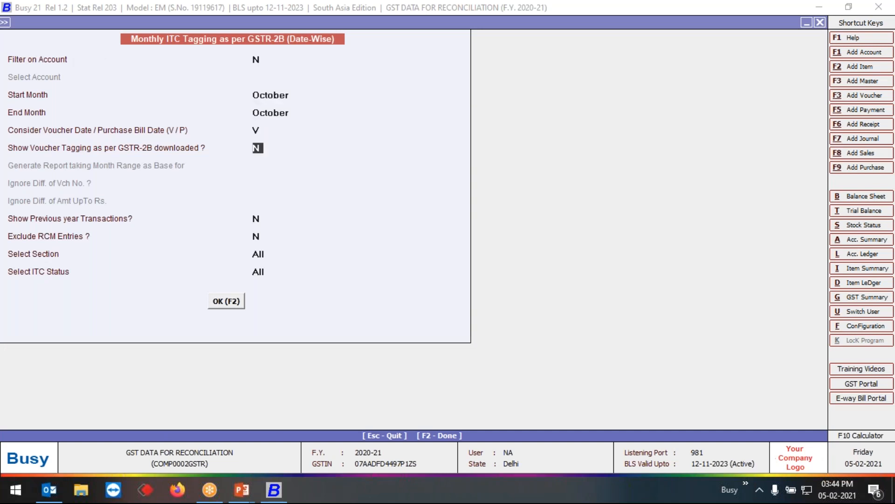
{"action": "key", "text": "y"}
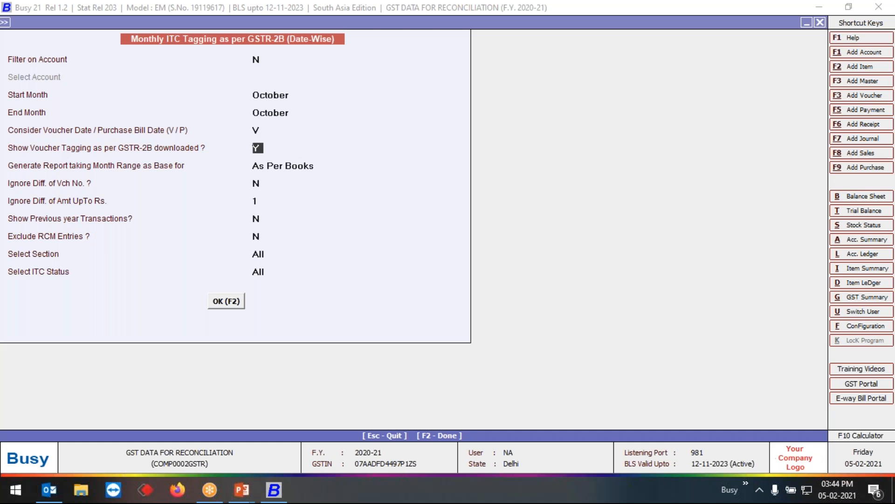
- Generate the tagging report As Per Books with voucher number difference at N, amount difference up to Rs. 1, and all sections and statuses
{"action": "key", "text": "Return"}
{"action": "key", "text": "Return"}
{"action": "key", "text": "Return"}
{"action": "key", "text": "Return"}
{"action": "key", "text": "Return"}
{"action": "key", "text": "Return"}
{"action": "key", "text": "Return"}
{"action": "key", "text": "Return"}
{"action": "key", "text": "Return"}
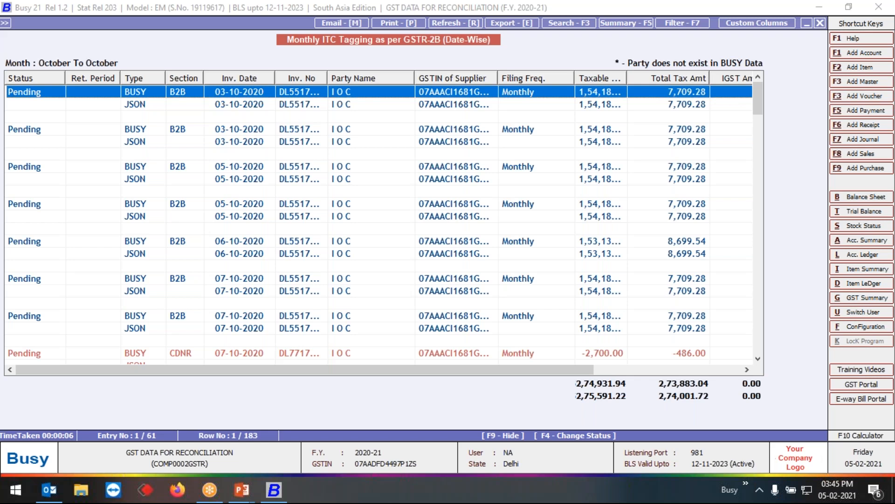
- Change the ITC status of the first 03-10-2020 voucher to Claimed for the October - 2020 return period
{"action": "key", "text": "F4"}
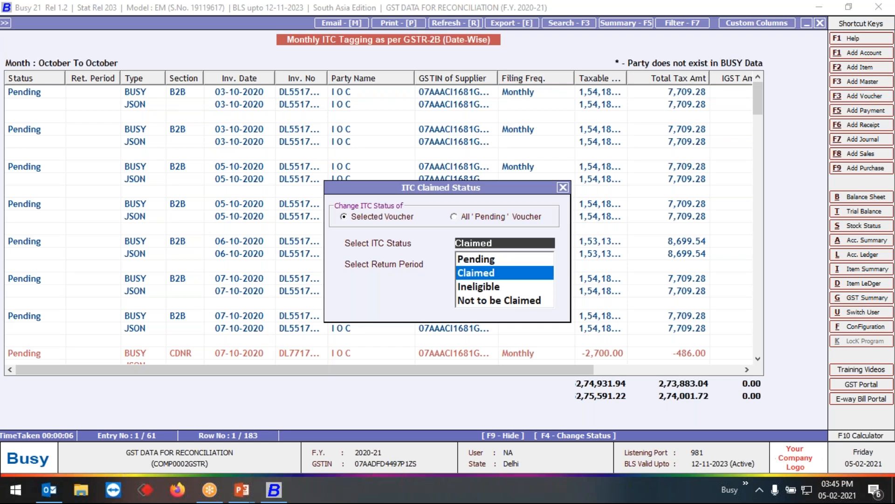
{"action": "key", "text": "Return"}
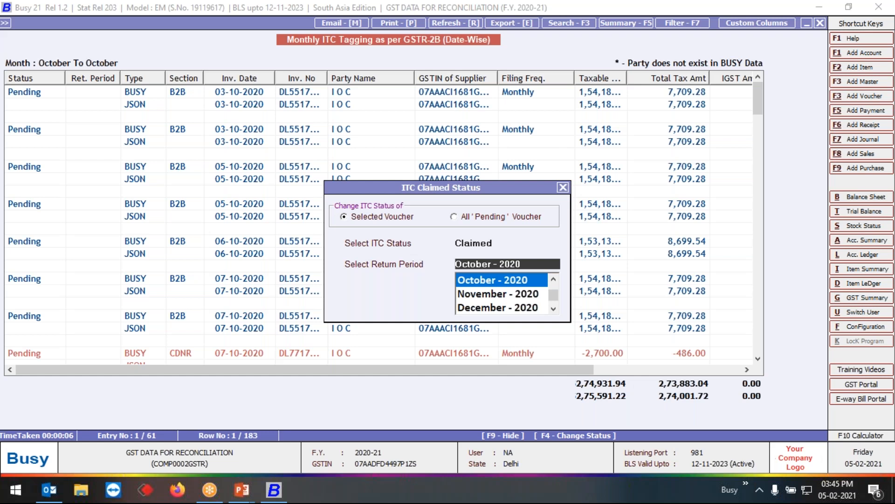
{"action": "key", "text": "Return"}
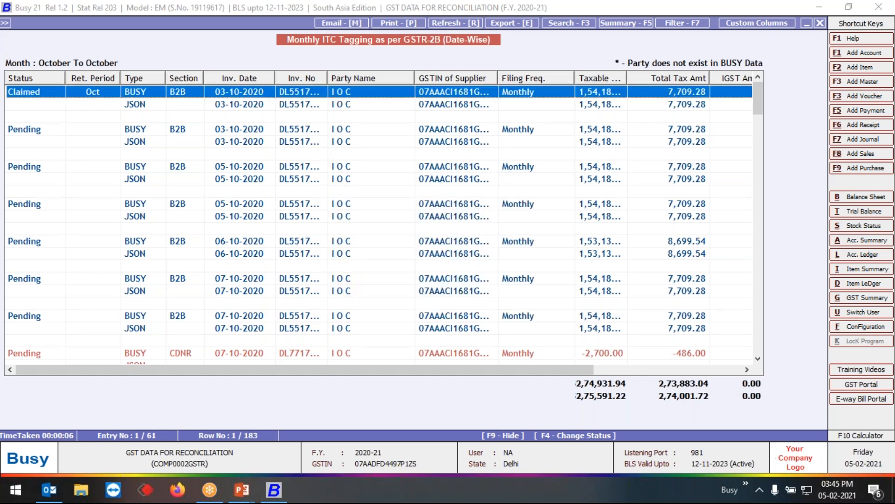
- Mark the 06-10-2020 voucher and the two B2B vouchers dated 07-10-2020 together as Claimed for return period October - 2020
{"action": "key", "text": "Down"}
{"action": "key", "text": "Down"}
{"action": "key", "text": "Down"}
{"action": "key", "text": "Down"}
{"action": "key", "text": "Down"}
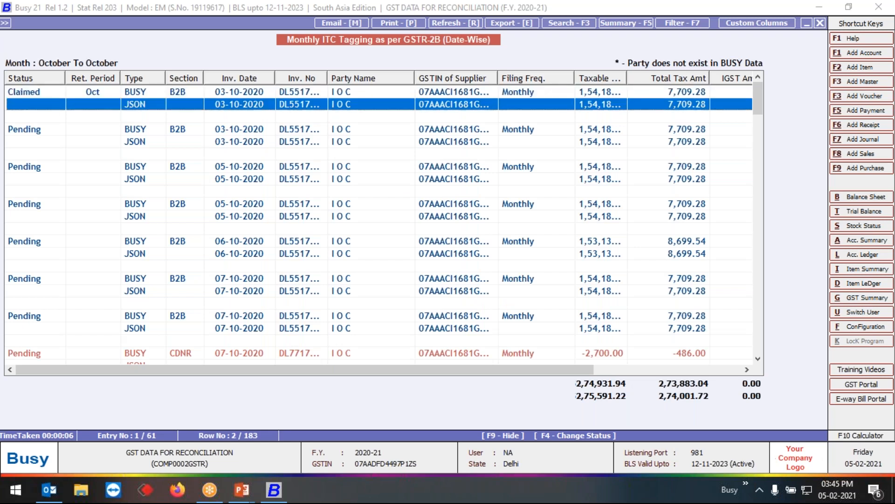
{"action": "key", "text": "Down"}
{"action": "key", "text": "Down"}
{"action": "key", "text": "Up"}
{"action": "key", "text": "Up"}
{"action": "key", "text": "Up"}
{"action": "key", "text": "Down"}
{"action": "key", "text": "Down"}
{"action": "key", "text": "Down"}
{"action": "key", "text": "Down"}
{"action": "key", "text": "Down"}
{"action": "key", "text": "Down"}
{"action": "key", "text": "Down"}
{"action": "key", "text": "Down"}
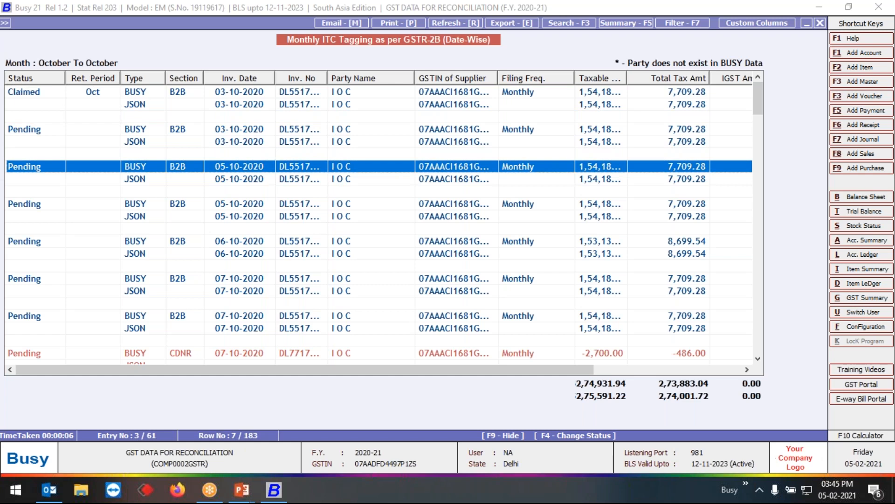
{"action": "key", "text": "shift+Down"}
{"action": "key", "text": "shift+Down"}
{"action": "key", "text": "shift+Down"}
{"action": "key", "text": "shift+Down"}
{"action": "key", "text": "shift+Down"}
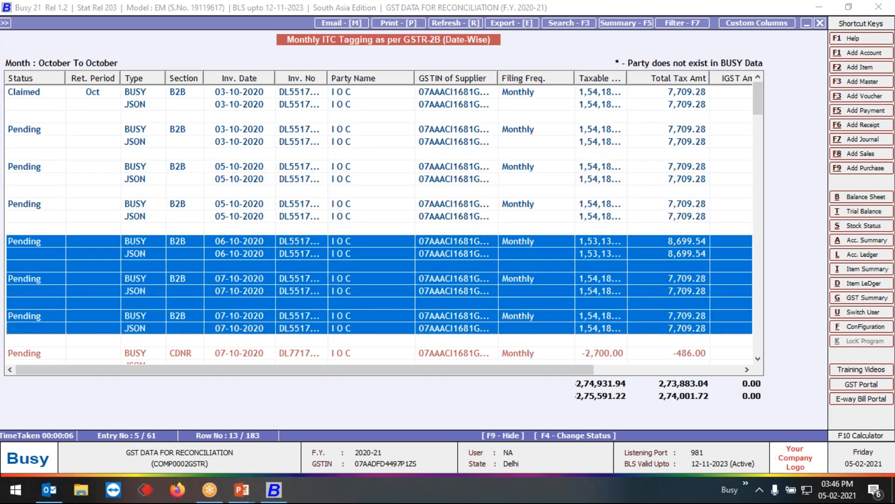
{"action": "key", "text": "F4"}
{"action": "key", "text": "Return"}
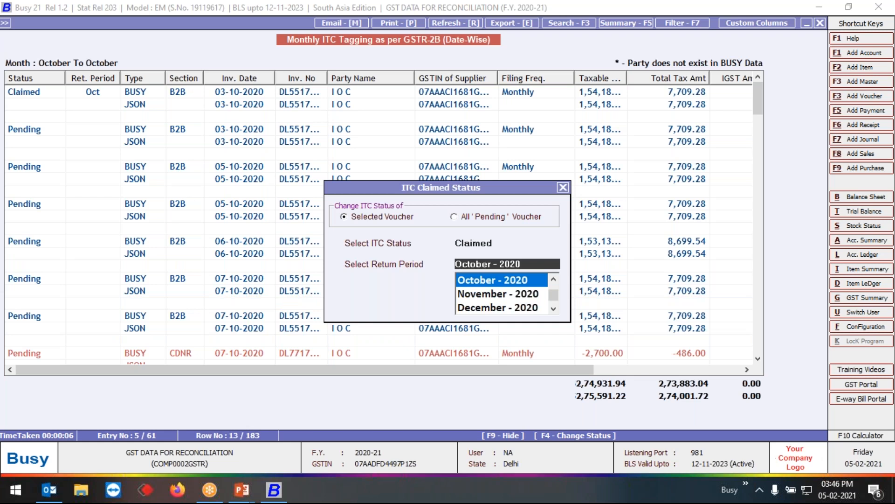
{"action": "key", "text": "Return"}
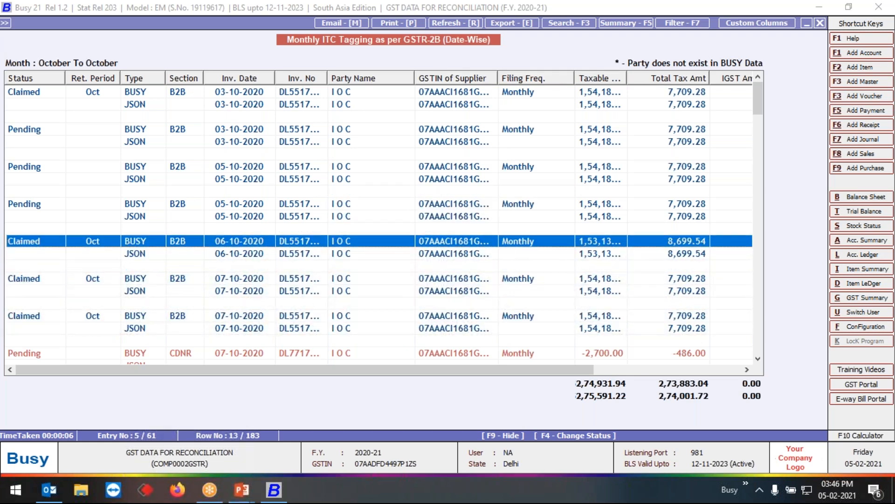
- Review the status and return period of the vouchers dated 06-10-2020 and 07-10-2020 in the tagging report
{"action": "key", "text": "Down"}
{"action": "key", "text": "Down"}
{"action": "key", "text": "Down"}
{"action": "key", "text": "Down"}
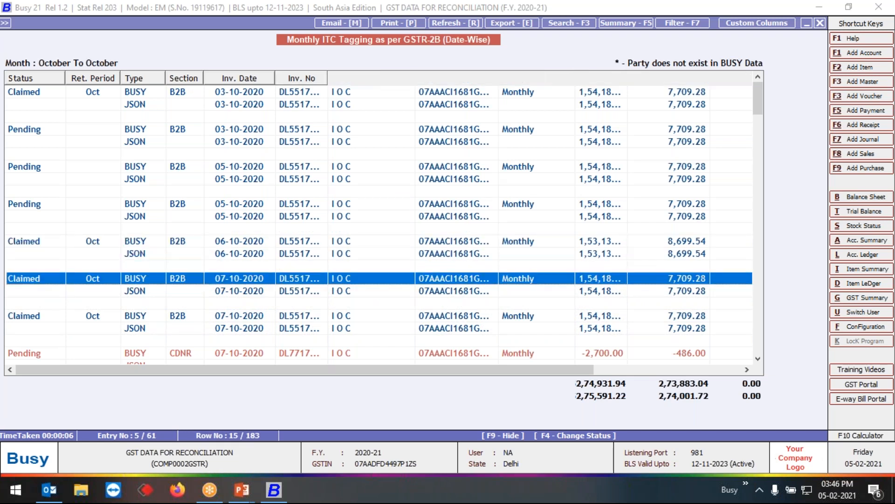
{"action": "key", "text": "Up"}
{"action": "key", "text": "Up"}
{"action": "key", "text": "Up"}
{"action": "key", "text": "Down"}
{"action": "key", "text": "Down"}
{"action": "key", "text": "Down"}
{"action": "key", "text": "Down"}
{"action": "key", "text": "Down"}
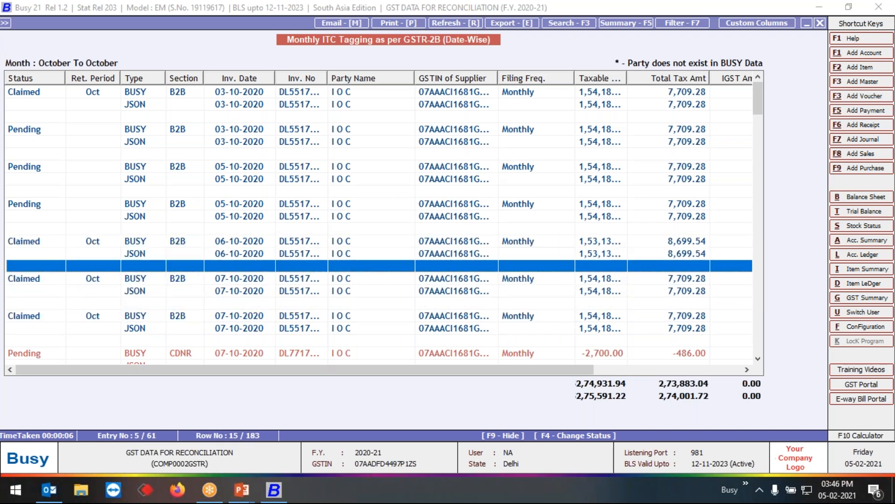
{"action": "key", "text": "Up"}
{"action": "key", "text": "Up"}
{"action": "key", "text": "Up"}
{"action": "key", "text": "Up"}
{"action": "key", "text": "Up"}
{"action": "key", "text": "Up"}
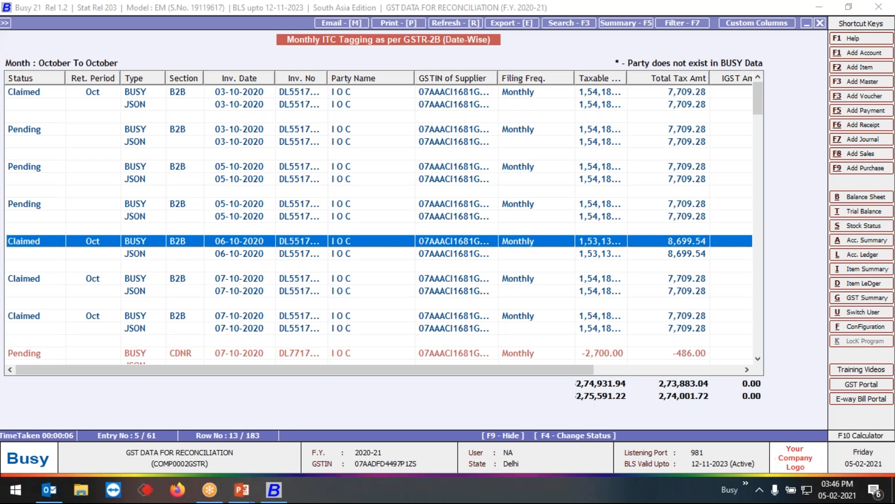
- Leave the ITC tagging report and open the GST Summary options from the GST reports
{"action": "key", "text": "Escape"}
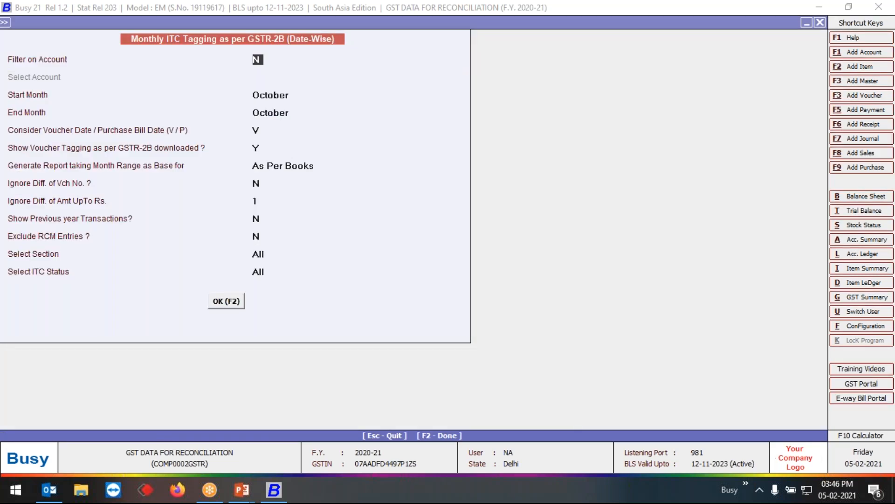
{"action": "key", "text": "Escape"}
{"action": "key", "text": "Escape"}
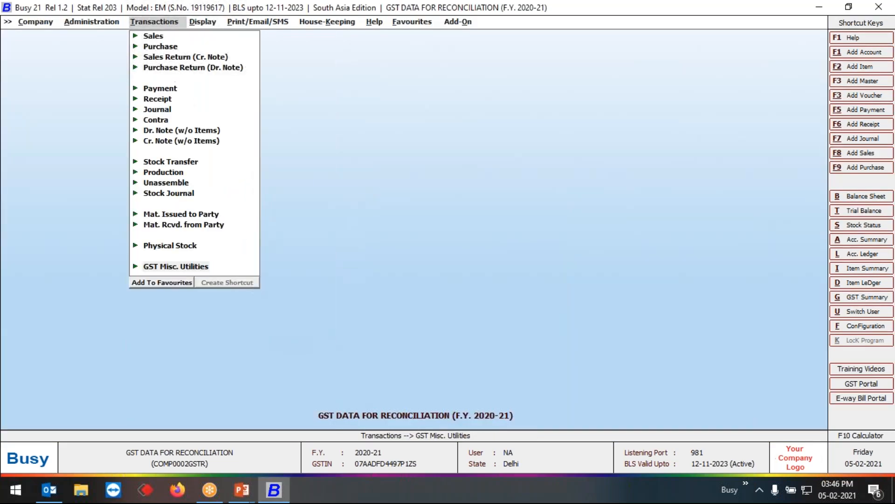
{"action": "key", "text": "Right"}
{"action": "key", "text": "Down"}
{"action": "key", "text": "Down"}
{"action": "key", "text": "Down"}
{"action": "key", "text": "Down"}
{"action": "key", "text": "Down"}
{"action": "key", "text": "Down"}
{"action": "key", "text": "Down"}
{"action": "key", "text": "Down"}
{"action": "key", "text": "Down"}
{"action": "key", "text": "Down"}
{"action": "key", "text": "Down"}
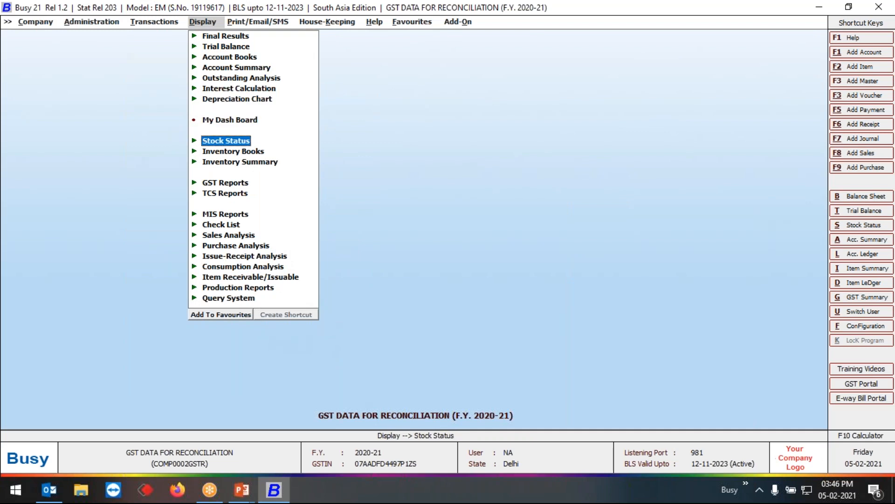
{"action": "key", "text": "Return"}
{"action": "key", "text": "Down"}
{"action": "key", "text": "Up"}
{"action": "key", "text": "Return"}
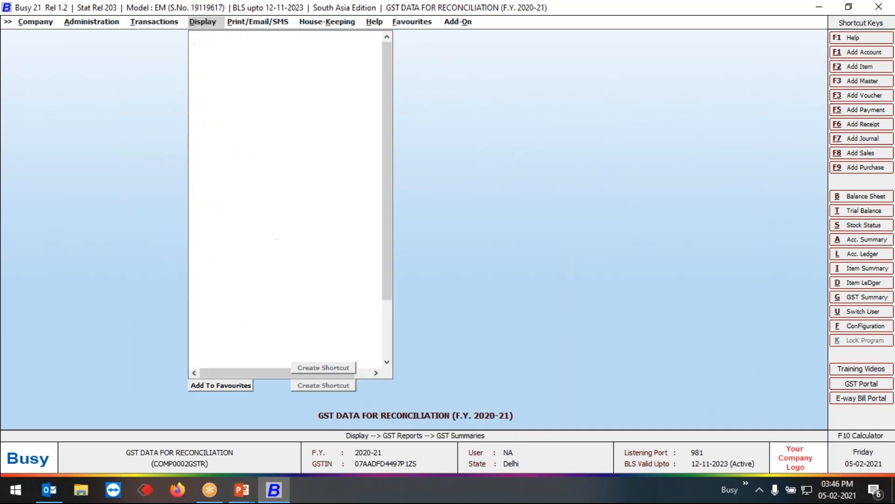
{"action": "key", "text": "Return"}
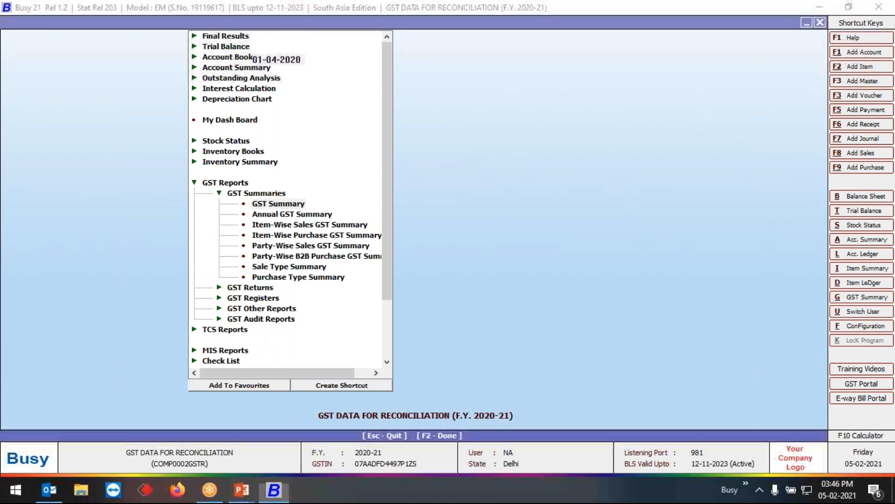
- Generate the GST Summary from 01-10-2020 to 31-10-2020 without picking the relevant ITC from Monthly ITC Tagging
{"action": "type", "text": "01-10"}
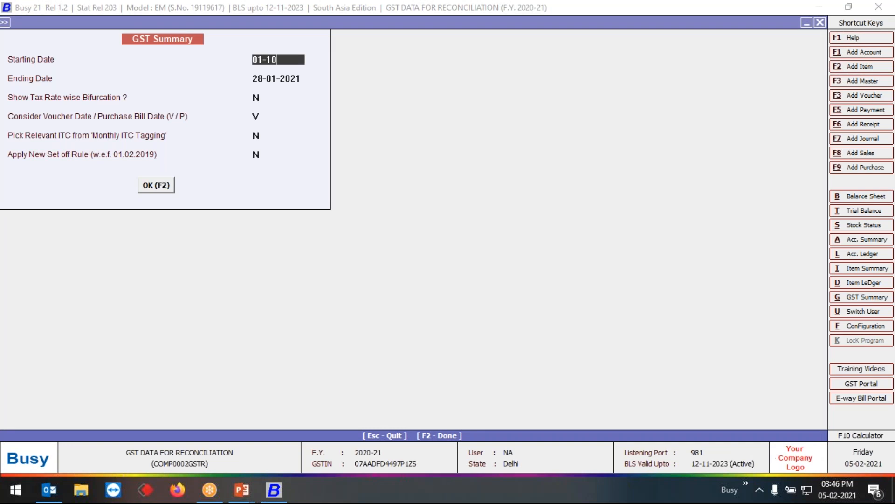
{"action": "key", "text": "Return"}
{"action": "type", "text": "31-10"}
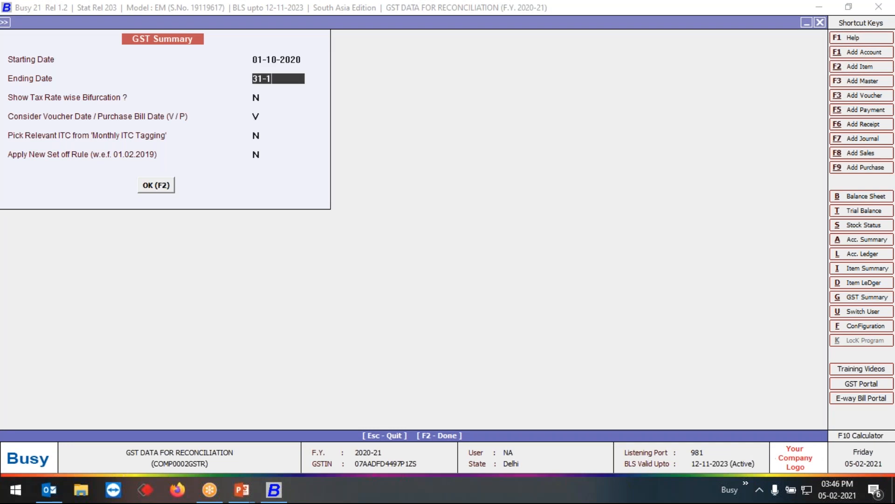
{"action": "key", "text": "Return"}
{"action": "key", "text": "Return"}
{"action": "key", "text": "Return"}
{"action": "key", "text": "Return"}
{"action": "key", "text": "Return"}
{"action": "key", "text": "Return"}
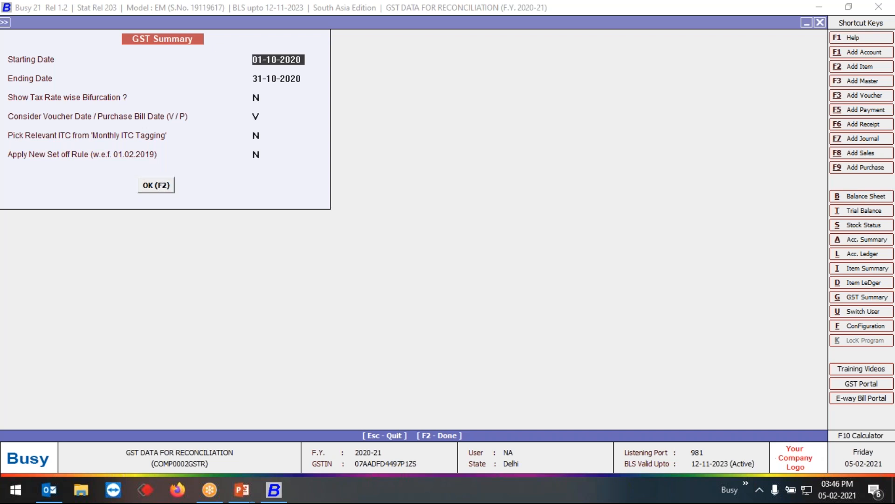
{"action": "key", "text": "F2"}
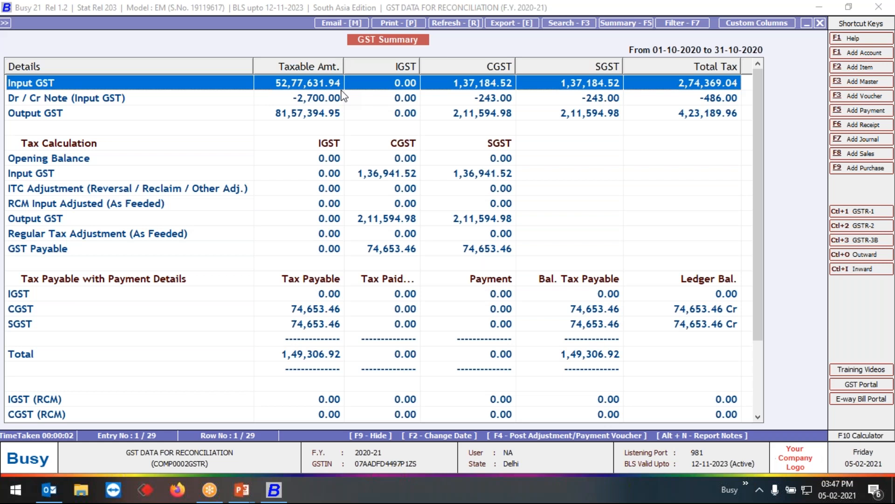
- Set Pick Relevant ITC from 'Monthly ITC Tagging' to Y and regenerate the GST Summary for the same period
{"action": "key", "text": "F2"}
{"action": "key", "text": "Return"}
{"action": "key", "text": "Return"}
{"action": "key", "text": "Return"}
{"action": "key", "text": "Return"}
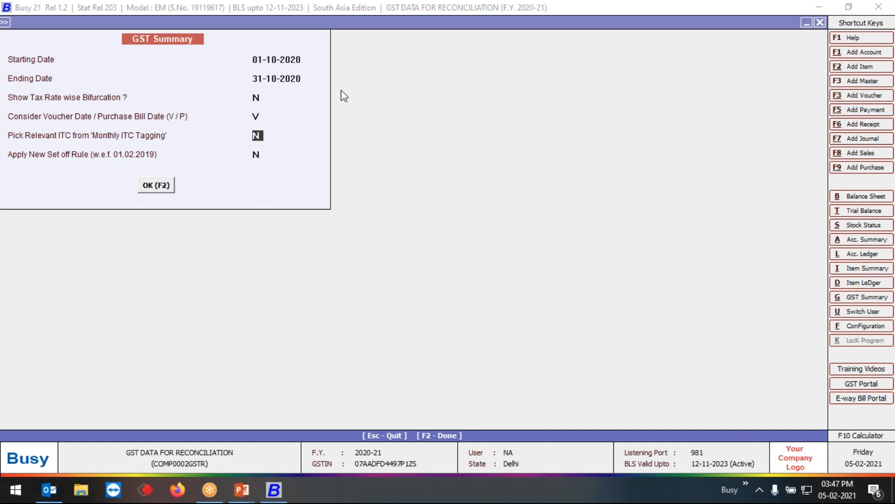
{"action": "type", "text": "Y"}
{"action": "key", "text": "Return"}
{"action": "key", "text": "Return"}
{"action": "key", "text": "Tab"}
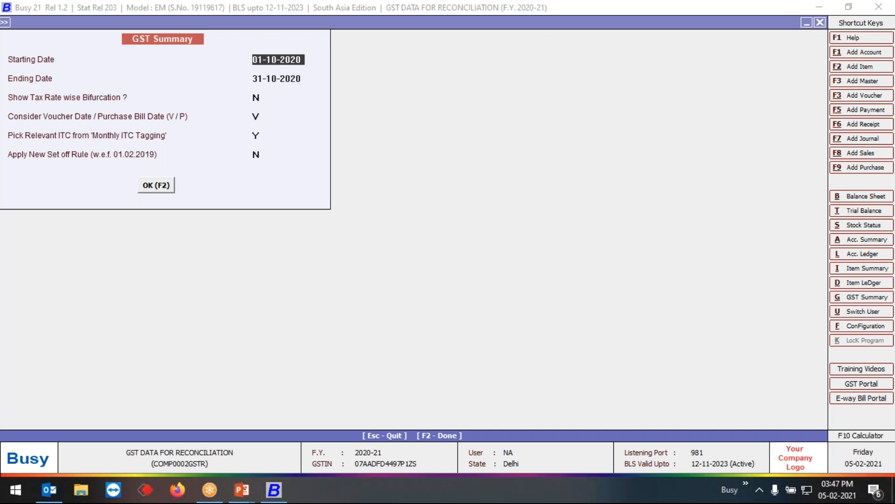
{"action": "key", "text": "F2"}
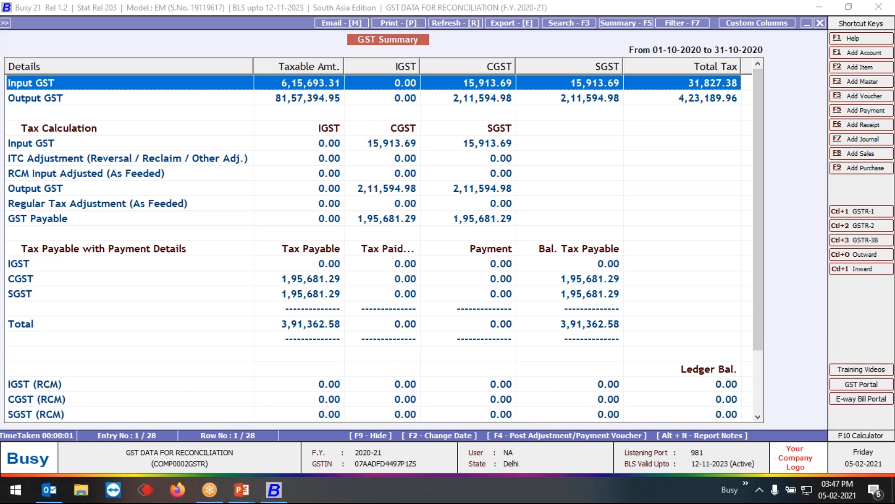
- Close the GST Summary and open the Form GSTR-3B options from the GST returns
{"action": "key", "text": "Escape"}
{"action": "key", "text": "Escape"}
{"action": "key", "text": "Escape"}
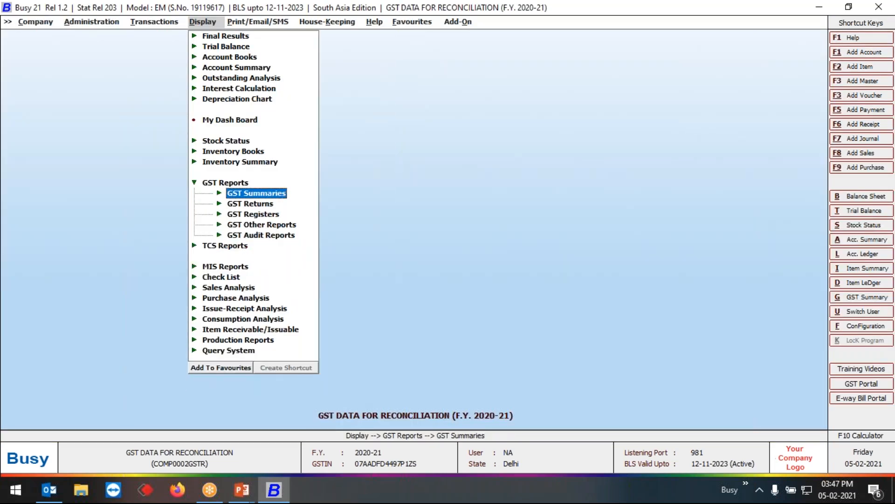
{"action": "key", "text": "Down"}
{"action": "key", "text": "Return"}
{"action": "key", "text": "Down"}
{"action": "key", "text": "Down"}
{"action": "key", "text": "Down"}
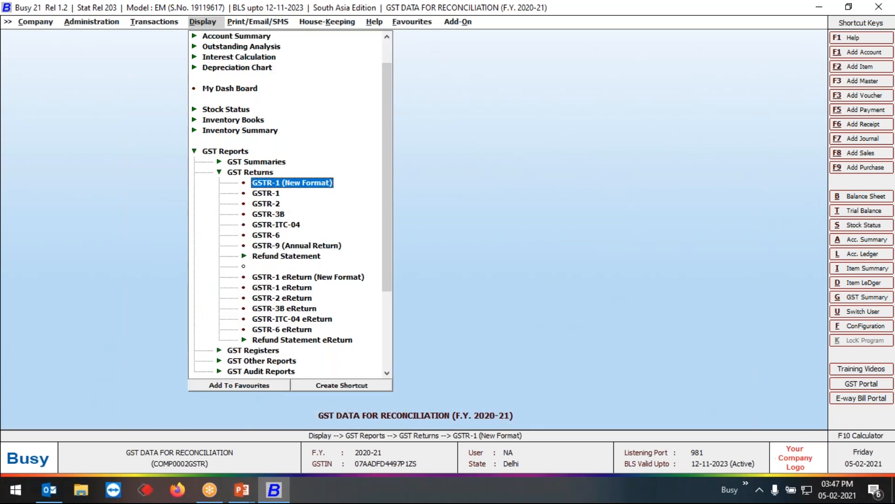
{"action": "key", "text": "Down"}
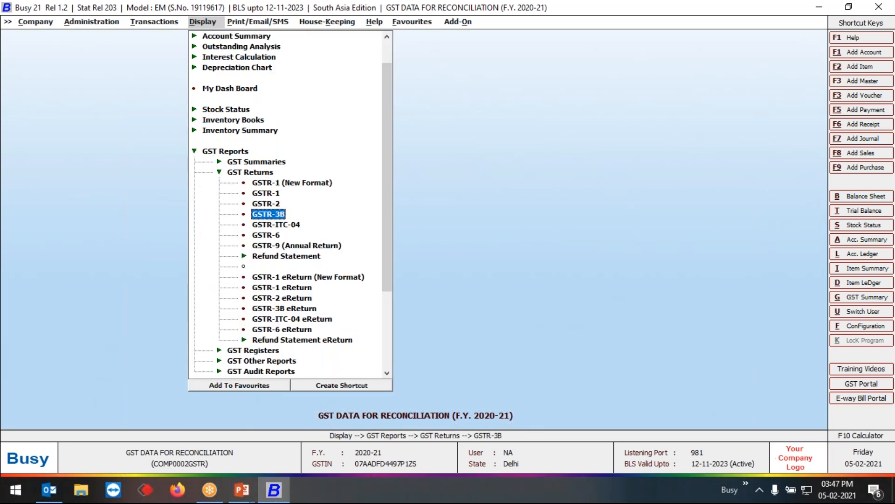
{"action": "key", "text": "Return"}
- Set the Form GSTR-3B starting date to 01-10-2020 and the ending date to 03-10-2020
{"action": "type", "text": "01-10"}
{"action": "key", "text": "Return"}
{"action": "key", "text": "BackSpace"}
{"action": "type", "text": "3-10"}
{"action": "key", "text": "Return"}
{"action": "key", "text": "Return"}
{"action": "key", "text": "Return"}
{"action": "key", "text": "Return"}
{"action": "key", "text": "Return"}
{"action": "key", "text": "Return"}
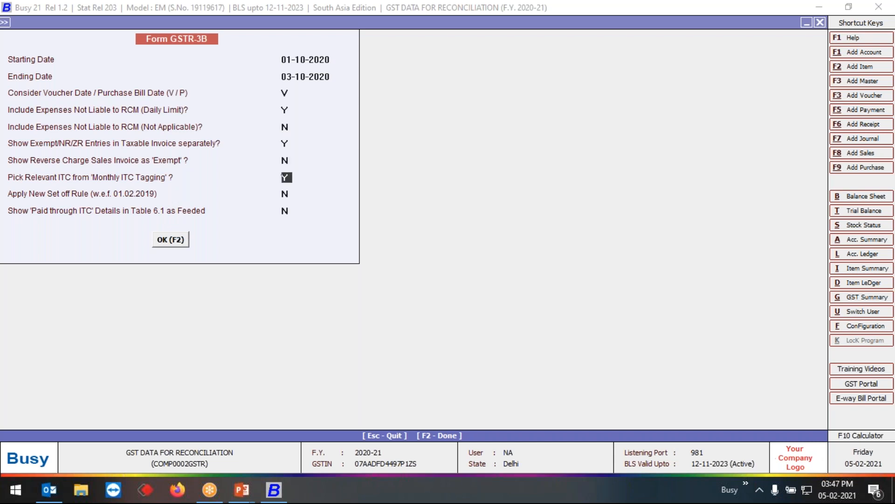
- Set Pick Relevant ITC from 'Monthly ITC Tagging' to N, keep the other GSTR-3B options, and generate the report
{"action": "type", "text": "N"}
{"action": "key", "text": "Return"}
{"action": "key", "text": "Return"}
{"action": "key", "text": "Return"}
{"action": "key", "text": "Return"}
{"action": "key", "text": "F2"}
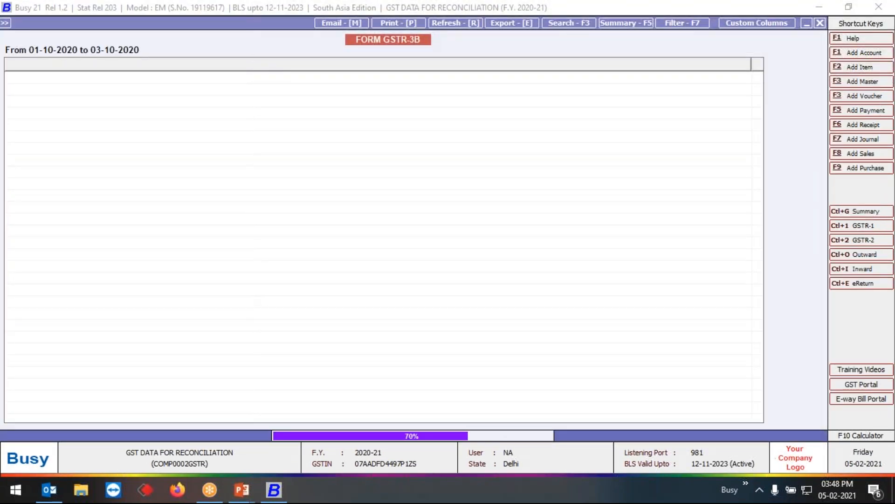
- Set the Form GSTR-3B ending date to 31-10-2020, keep Pick Relevant ITC from 'Monthly ITC Tagging' at N, and regenerate the report
{"action": "key", "text": "F2"}
{"action": "key", "text": "Return"}
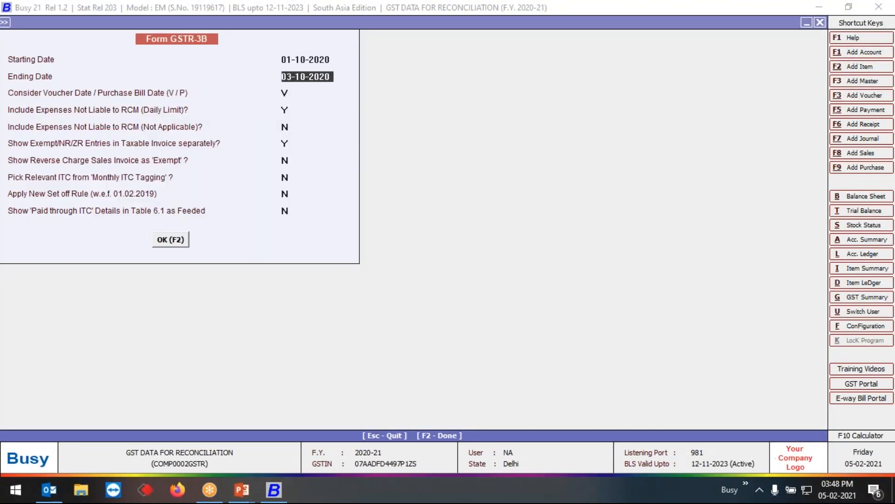
{"action": "type", "text": "31-10"}
{"action": "key", "text": "Return"}
{"action": "key", "text": "Return"}
{"action": "key", "text": "Return"}
{"action": "key", "text": "Return"}
{"action": "key", "text": "Return"}
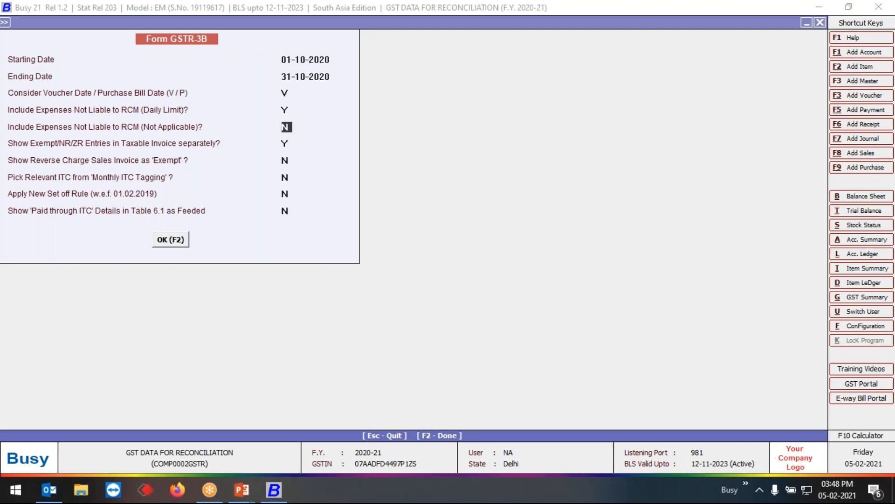
{"action": "key", "text": "Return"}
{"action": "key", "text": "Return"}
{"action": "key", "text": "Return"}
{"action": "key", "text": "Return"}
{"action": "key", "text": "F2"}
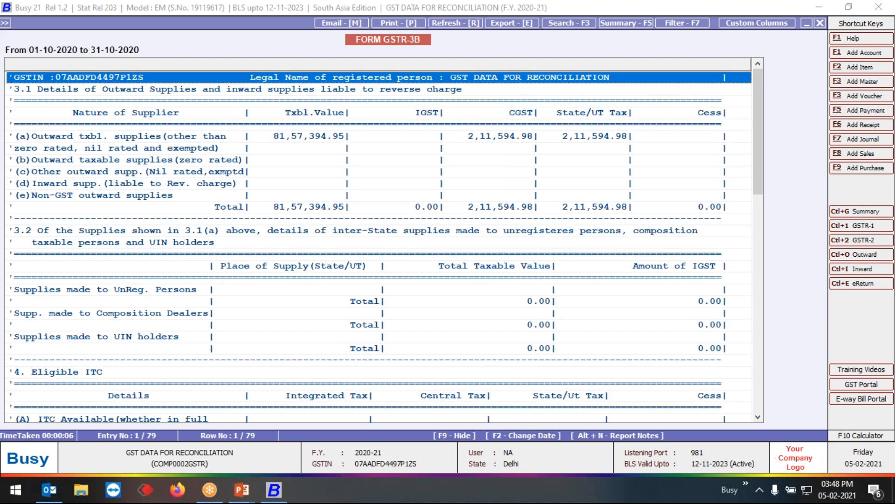
- Examine the All other ITC row under Eligible ITC in the October GSTR-3B report generated without monthly tagging
{"action": "key", "text": "Down"}
{"action": "key", "text": "Down"}
{"action": "key", "text": "Down"}
{"action": "key", "text": "Down"}
{"action": "key", "text": "Down"}
{"action": "key", "text": "Down"}
{"action": "key", "text": "Down"}
{"action": "key", "text": "Down"}
{"action": "key", "text": "Down"}
{"action": "key", "text": "Down"}
{"action": "key", "text": "Down"}
{"action": "key", "text": "Down"}
{"action": "key", "text": "Down"}
{"action": "key", "text": "Down"}
{"action": "key", "text": "Down"}
{"action": "key", "text": "Down"}
{"action": "key", "text": "Down"}
{"action": "key", "text": "Down"}
{"action": "key", "text": "Down"}
{"action": "key", "text": "Down"}
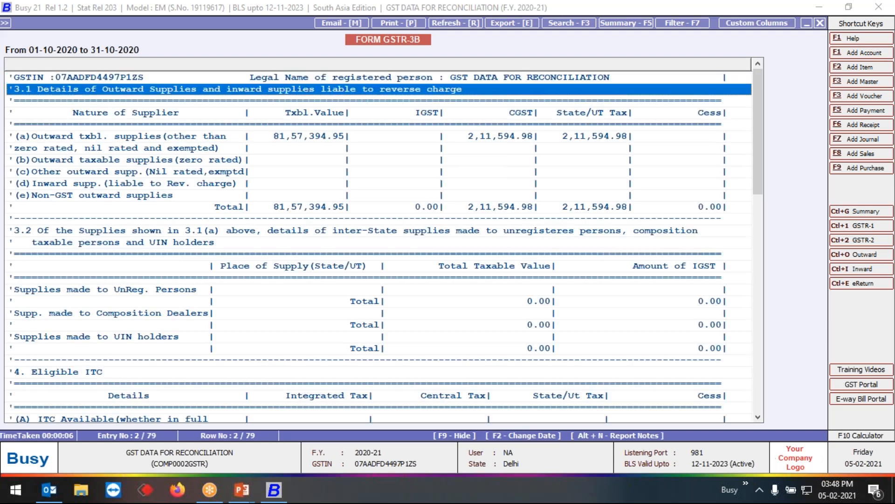
{"action": "key", "text": "Down"}
{"action": "key", "text": "Down"}
{"action": "key", "text": "Down"}
{"action": "key", "text": "Down"}
{"action": "key", "text": "Down"}
{"action": "key", "text": "Down"}
{"action": "key", "text": "Down"}
{"action": "key", "text": "Down"}
{"action": "key", "text": "Down"}
{"action": "key", "text": "Down"}
{"action": "key", "text": "Down"}
{"action": "key", "text": "Down"}
{"action": "key", "text": "Down"}
{"action": "key", "text": "Up"}
{"action": "key", "text": "Up"}
{"action": "key", "text": "Up"}
{"action": "key", "text": "Up"}
{"action": "key", "text": "Up"}
{"action": "key", "text": "Down"}
{"action": "key", "text": "Down"}
{"action": "key", "text": "Down"}
{"action": "key", "text": "Down"}
{"action": "key", "text": "Down"}
{"action": "key", "text": "Down"}
{"action": "key", "text": "Up"}
{"action": "key", "text": "Up"}
{"action": "key", "text": "Up"}
{"action": "key", "text": "Up"}
{"action": "key", "text": "Up"}
{"action": "key", "text": "Up"}
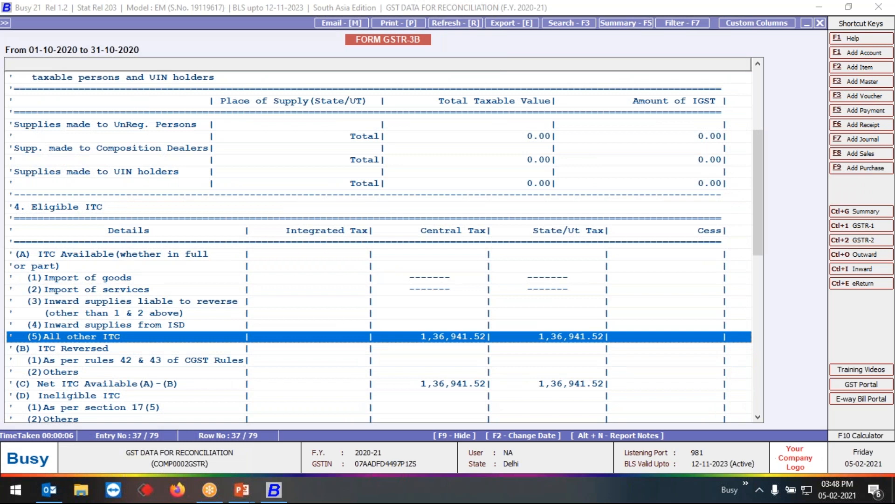
- Set Pick Relevant ITC from 'Monthly ITC Tagging' to Y and regenerate Form GSTR-3B for 01-10-2020 to 31-10-2020
{"action": "key", "text": "Escape"}
{"action": "key", "text": "Return"}
{"action": "key", "text": "Return"}
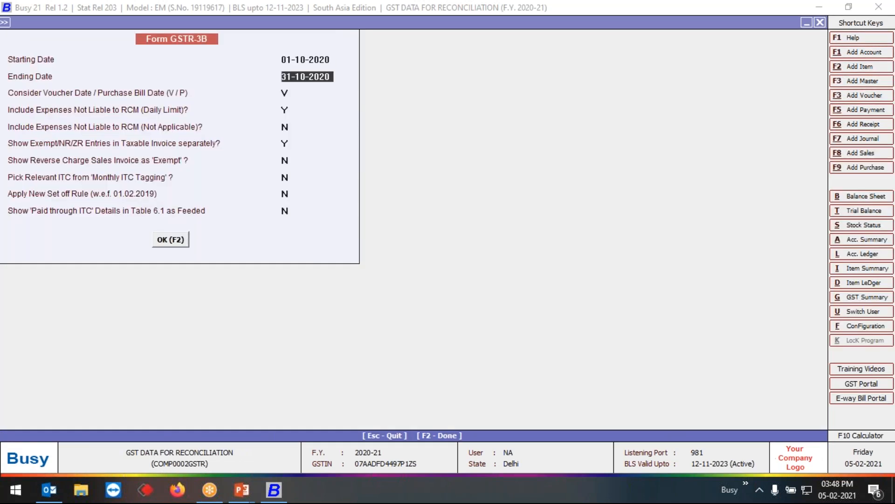
{"action": "key", "text": "Return"}
{"action": "key", "text": "Return"}
{"action": "key", "text": "Return"}
{"action": "type", "text": "y"}
{"action": "key", "text": "Return"}
{"action": "key", "text": "Return"}
{"action": "key", "text": "Return"}
{"action": "key", "text": "Return"}
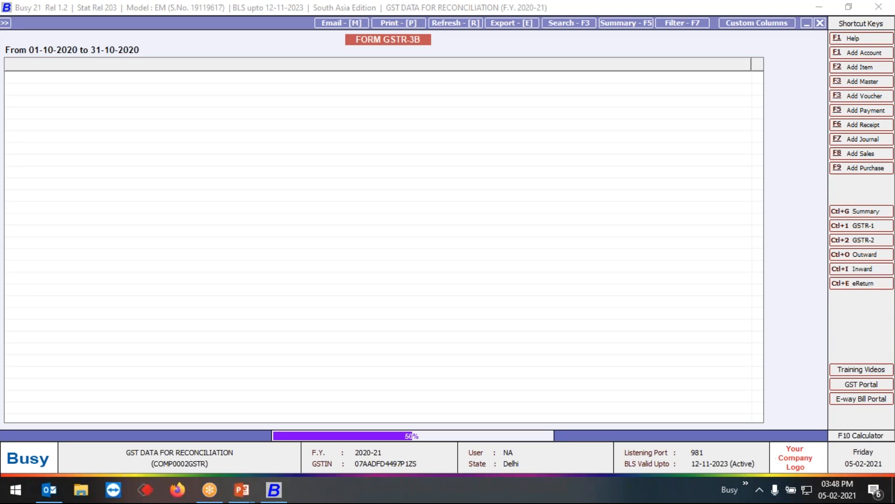
- Examine the All other ITC row under Eligible ITC in the October GSTR-3B report based on monthly tagging
{"action": "key", "text": "Down"}
{"action": "key", "text": "Down"}
{"action": "key", "text": "Down"}
{"action": "key", "text": "Down"}
{"action": "key", "text": "Down"}
{"action": "key", "text": "Down"}
{"action": "key", "text": "Down"}
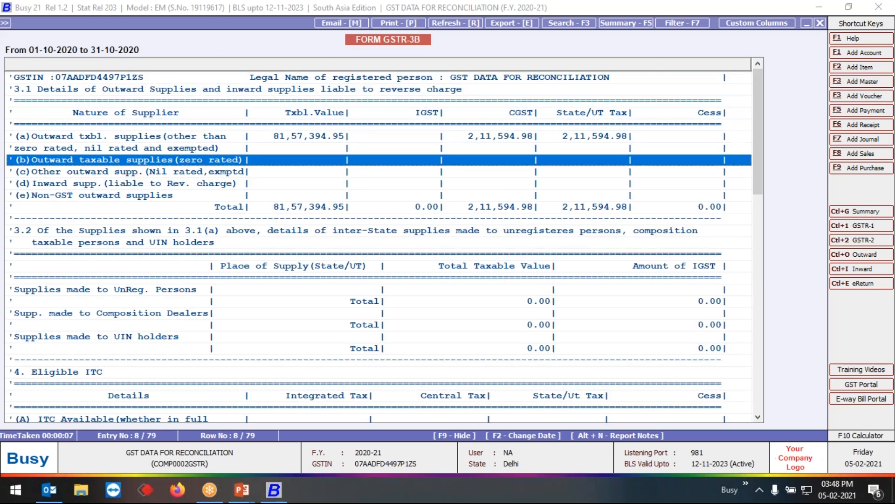
{"action": "key", "text": "Down"}
{"action": "key", "text": "Down"}
{"action": "key", "text": "Down"}
{"action": "key", "text": "Down"}
{"action": "key", "text": "Down"}
{"action": "key", "text": "Down"}
{"action": "key", "text": "Down"}
{"action": "key", "text": "Down"}
{"action": "key", "text": "Down"}
{"action": "key", "text": "Down"}
{"action": "key", "text": "Down"}
{"action": "key", "text": "Down"}
{"action": "key", "text": "Down"}
{"action": "key", "text": "Down"}
{"action": "key", "text": "Down"}
{"action": "key", "text": "Down"}
{"action": "key", "text": "Down"}
{"action": "key", "text": "Down"}
{"action": "key", "text": "Down"}
{"action": "key", "text": "Down"}
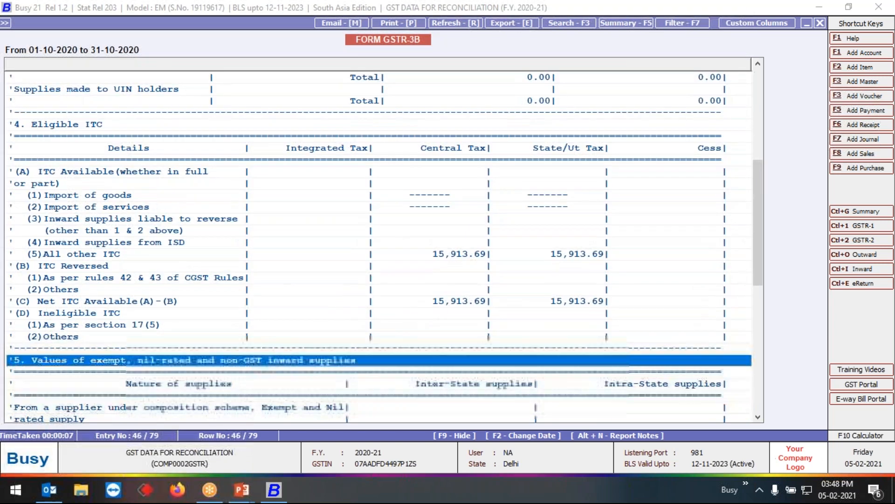
{"action": "key", "text": "Up"}
{"action": "key", "text": "Up"}
{"action": "key", "text": "Up"}
{"action": "key", "text": "Up"}
{"action": "key", "text": "Up"}
{"action": "key", "text": "Up"}
{"action": "key", "text": "Up"}
{"action": "key", "text": "Up"}
{"action": "key", "text": "Up"}
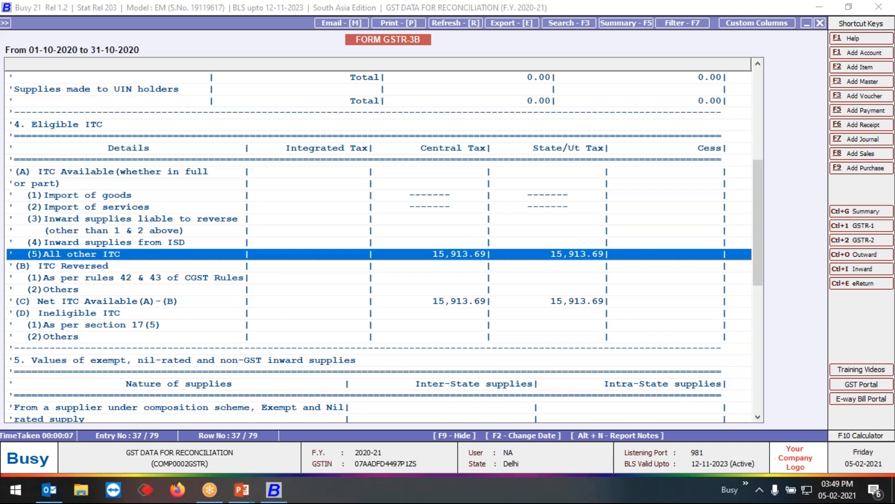
- Close the GSTR-3B report and open the date-wise Monthly ITC Tagging as per GSTR-2B options, keeping Filter on Account at N
{"action": "key", "text": "Escape"}
{"action": "key", "text": "Left"}
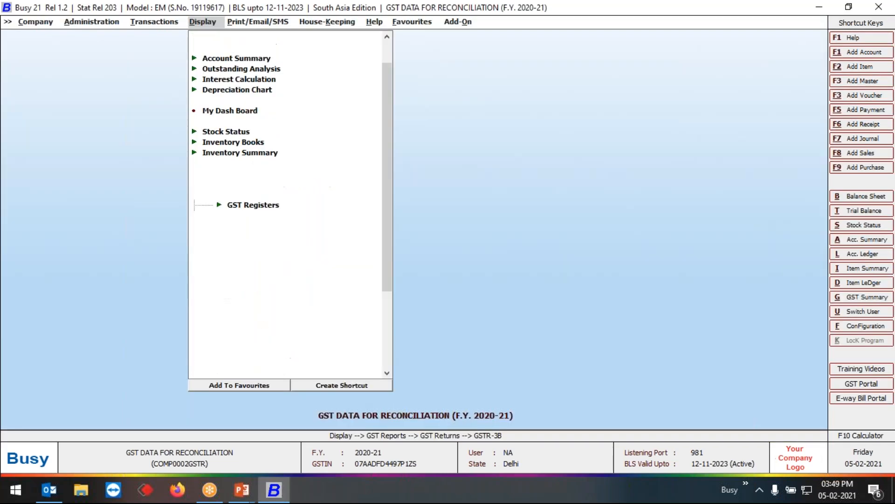
{"action": "key", "text": "Return"}
{"action": "key", "text": "Down"}
{"action": "key", "text": "Down"}
{"action": "key", "text": "Down"}
{"action": "key", "text": "Down"}
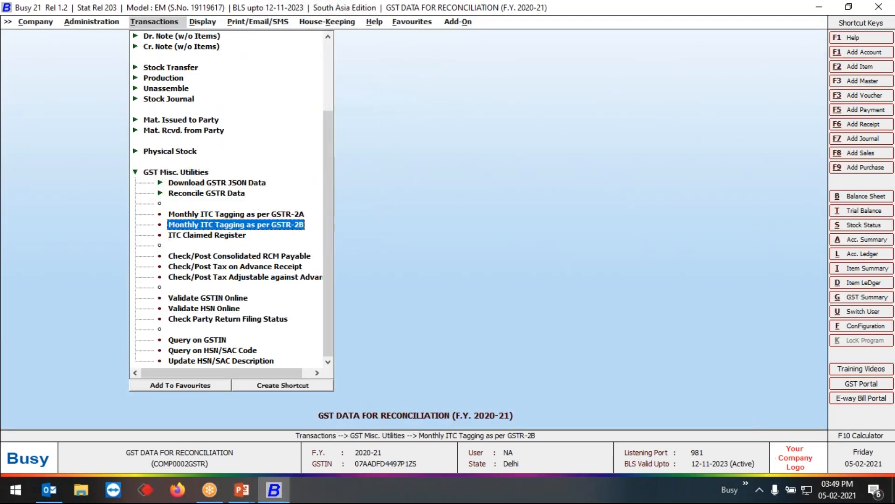
{"action": "key", "text": "Return"}
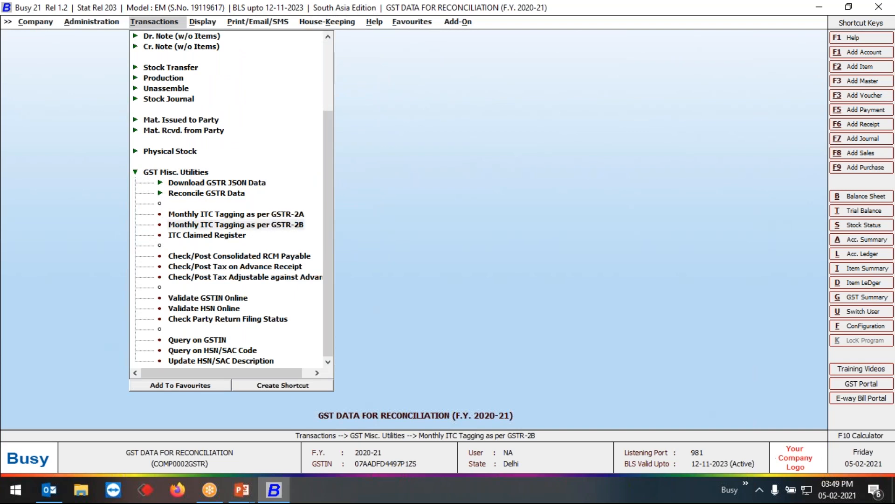
{"action": "key", "text": "Right"}
{"action": "key", "text": "Return"}
{"action": "key", "text": "Return"}
{"action": "type", "text": "oct"}
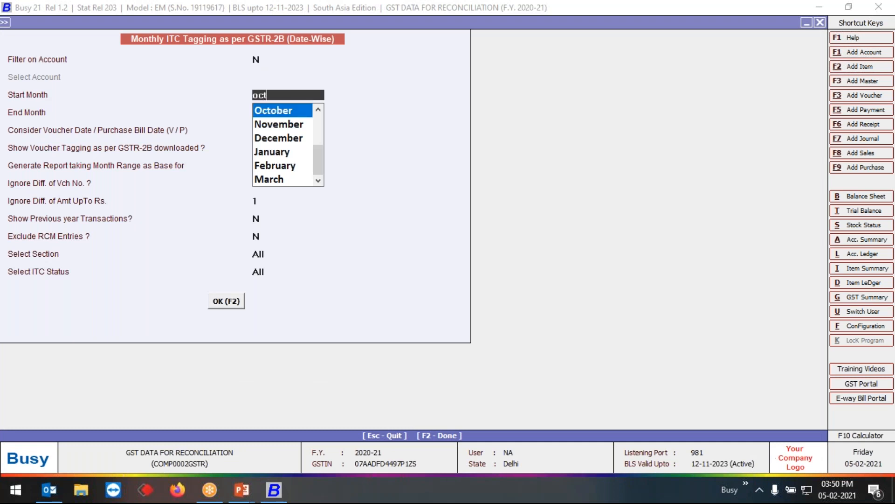
{"action": "key", "text": "Down"}
{"action": "key", "text": "Return"}
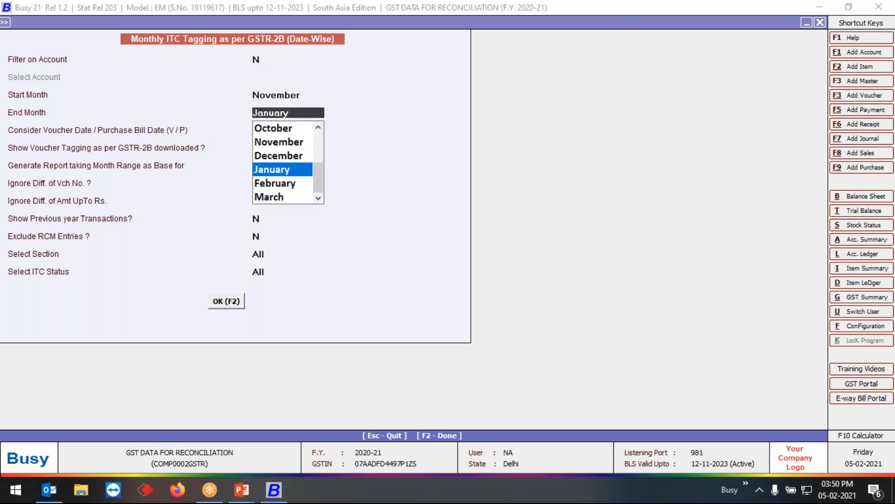
{"action": "key", "text": "Escape"}
- Set the tagging report's Start Month to October and End Month to November, keeping the remaining options unchanged
{"action": "type", "text": "oct"}
{"action": "key", "text": "Return"}
{"action": "type", "text": "no"}
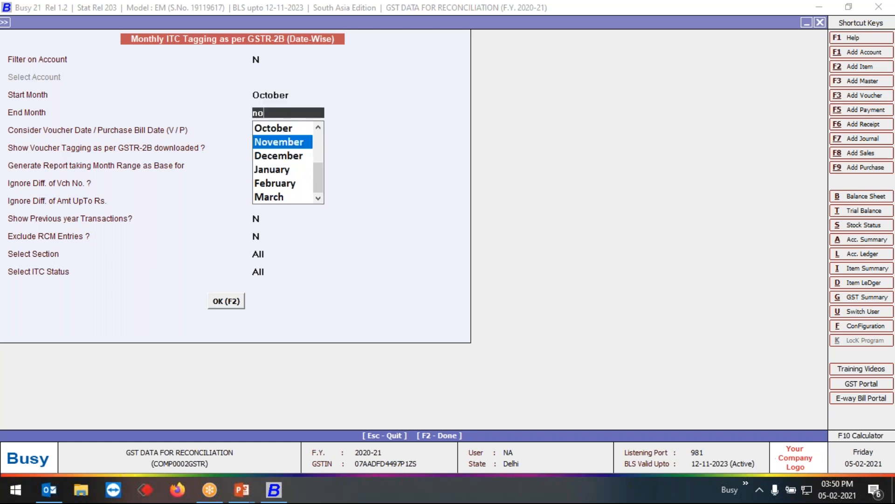
{"action": "key", "text": "Return"}
{"action": "key", "text": "Return"}
{"action": "key", "text": "Return"}
{"action": "key", "text": "Return"}
{"action": "key", "text": "Return"}
{"action": "key", "text": "Return"}
{"action": "key", "text": "Return"}
{"action": "key", "text": "Return"}
{"action": "key", "text": "Return"}
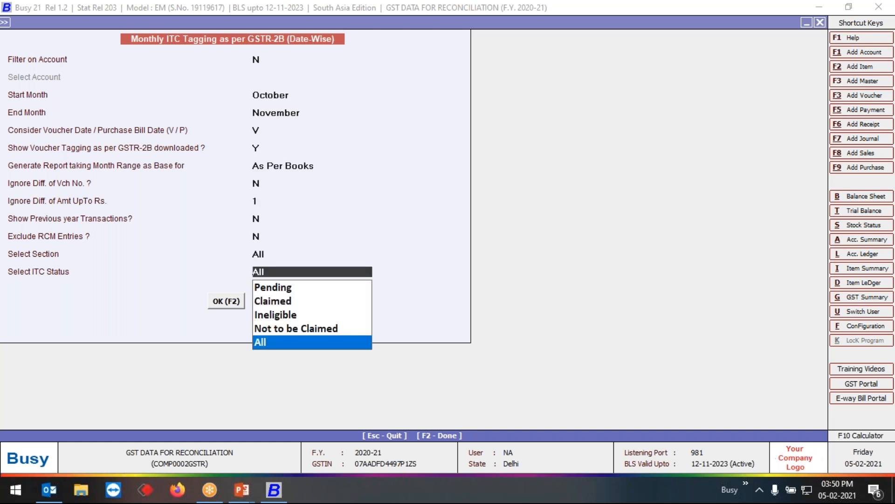
{"action": "key", "text": "Return"}
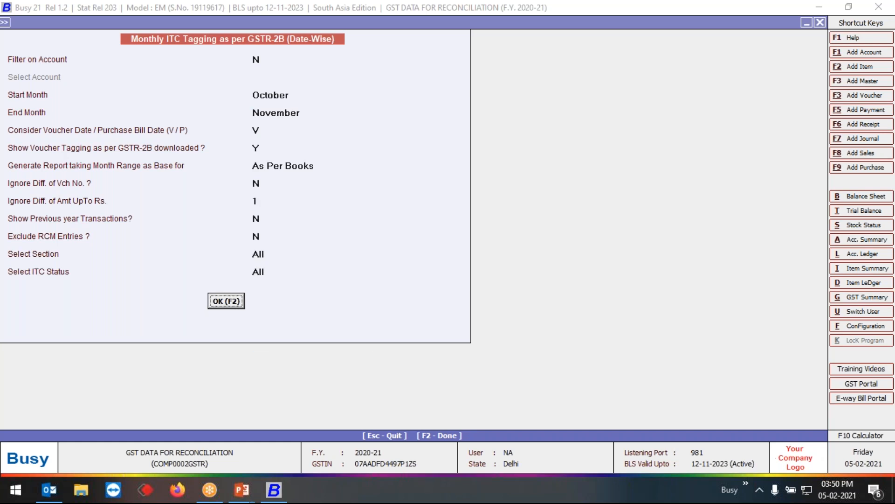
- Set Select ITC Status to Pending and generate the October to November Monthly ITC Tagging report
{"action": "key", "text": "Up"}
{"action": "key", "text": "Up"}
{"action": "key", "text": "Up"}
{"action": "key", "text": "Up"}
{"action": "key", "text": "Up"}
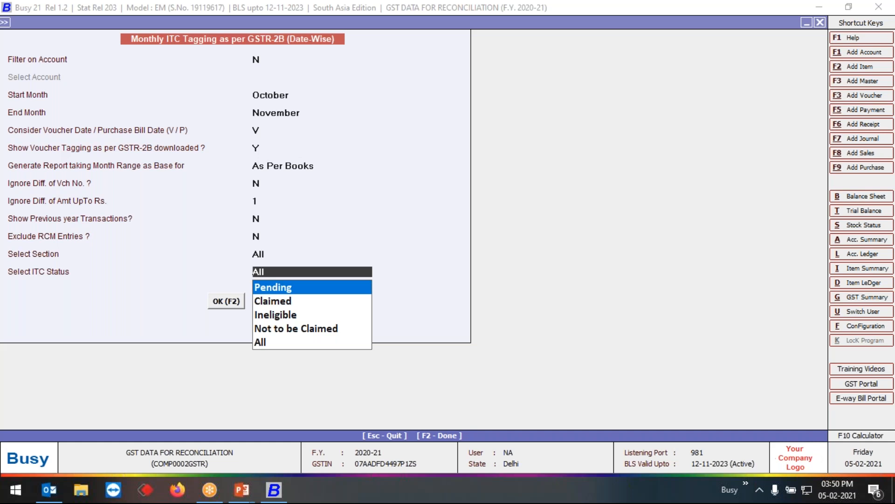
{"action": "key", "text": "Return"}
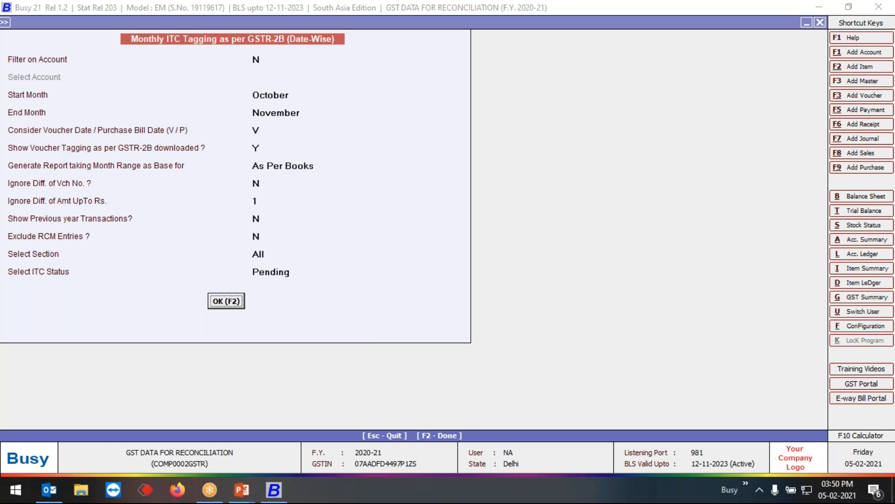
{"action": "key", "text": "Return"}
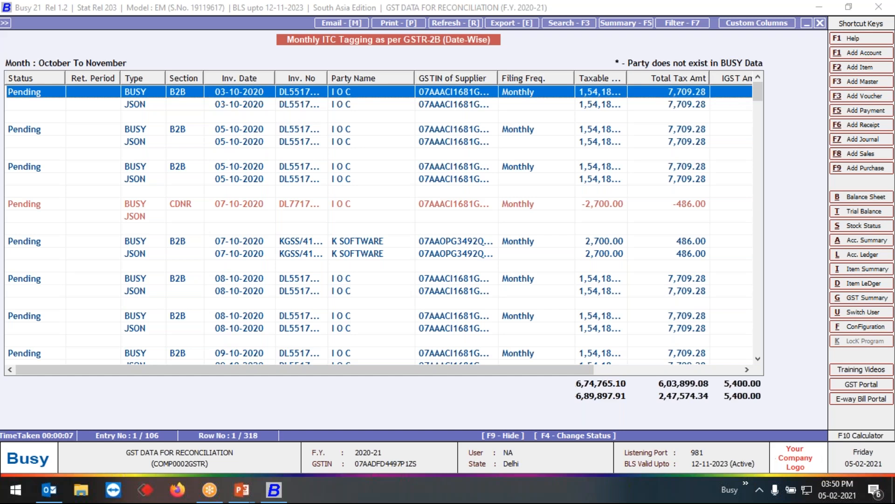
- Change the ITC status of the first three pending I O C vouchers to Claimed with return period November - 2020
{"action": "key", "text": "shift+Down"}
{"action": "key", "text": "shift+Down"}
{"action": "key", "text": "shift+Down"}
{"action": "key", "text": "shift+Down"}
{"action": "key", "text": "shift+Down"}
{"action": "key", "text": "shift+Down"}
{"action": "key", "text": "shift+Down"}
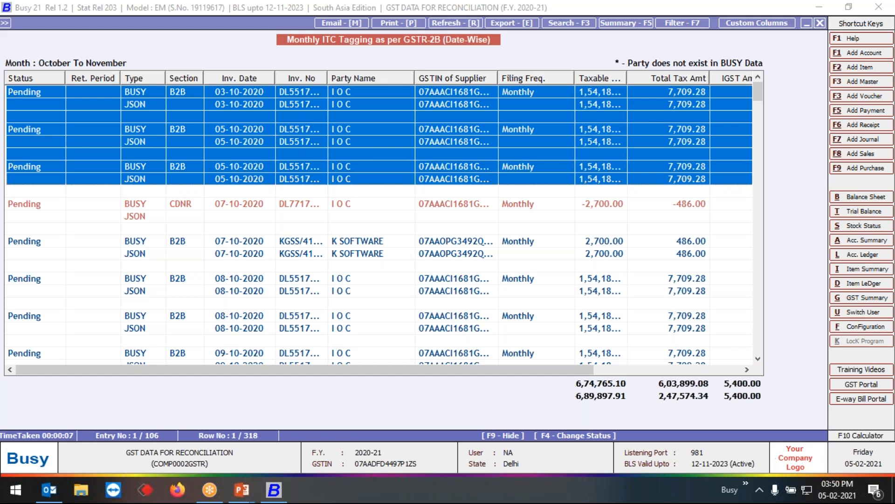
{"action": "key", "text": "F4"}
{"action": "key", "text": "Up"}
{"action": "key", "text": "Down"}
{"action": "key", "text": "Return"}
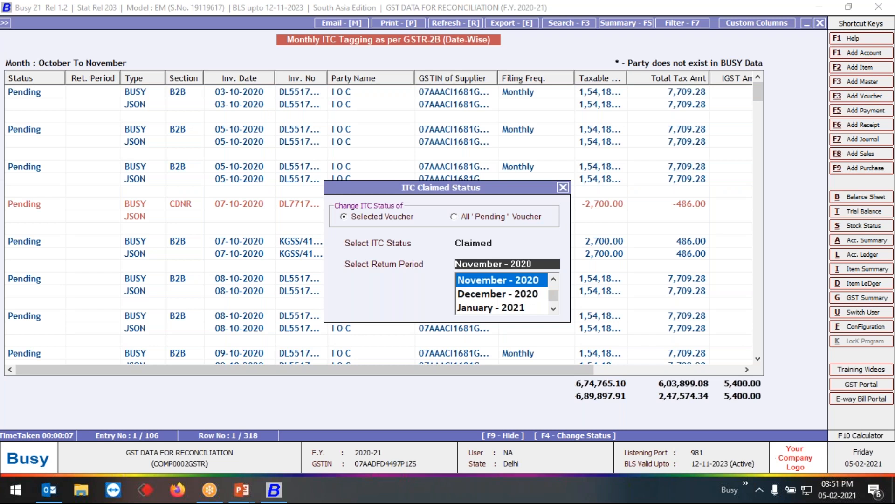
{"action": "key", "text": "Return"}
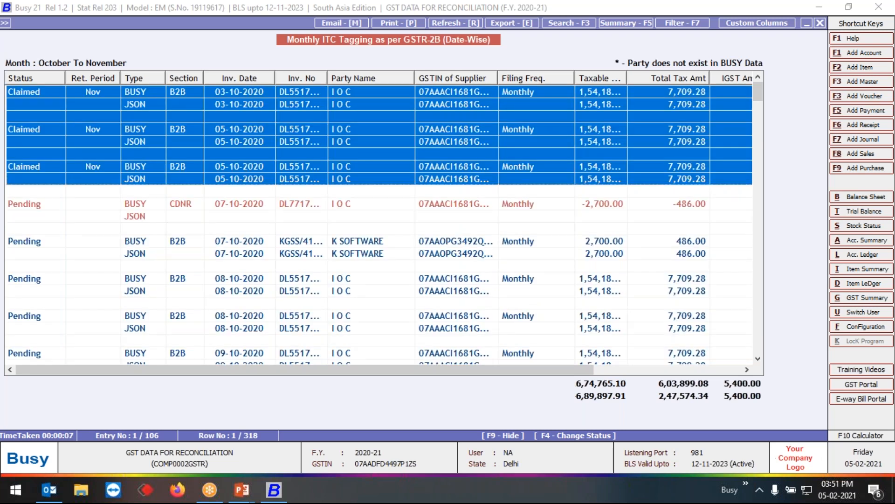
{"action": "key", "text": "Up"}
{"action": "key", "text": "Down"}
{"action": "key", "text": "Up"}
{"action": "key", "text": "Up"}
{"action": "key", "text": "Up"}
{"action": "key", "text": "Up"}
{"action": "key", "text": "Up"}
{"action": "key", "text": "Up"}
{"action": "key", "text": "Up"}
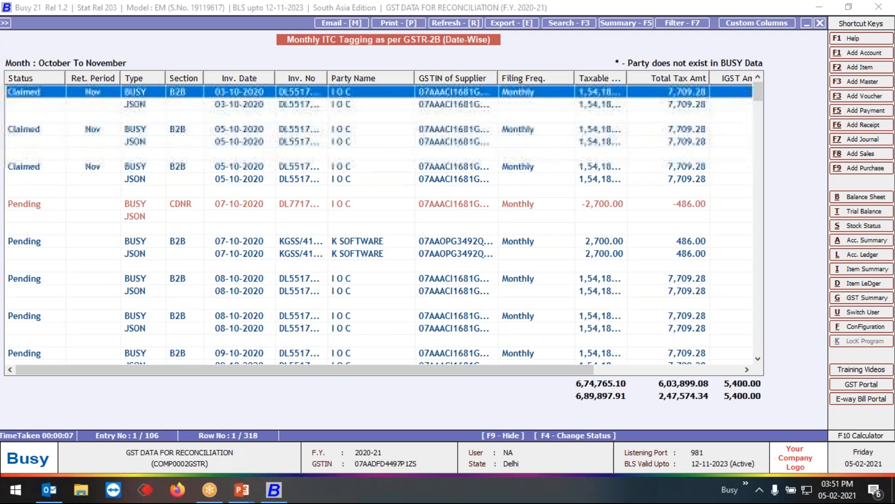
- Close the Monthly ITC Tagging report and open the Form GSTR-3B options from the GST returns
{"action": "key", "text": "Escape"}
{"action": "key", "text": "Escape"}
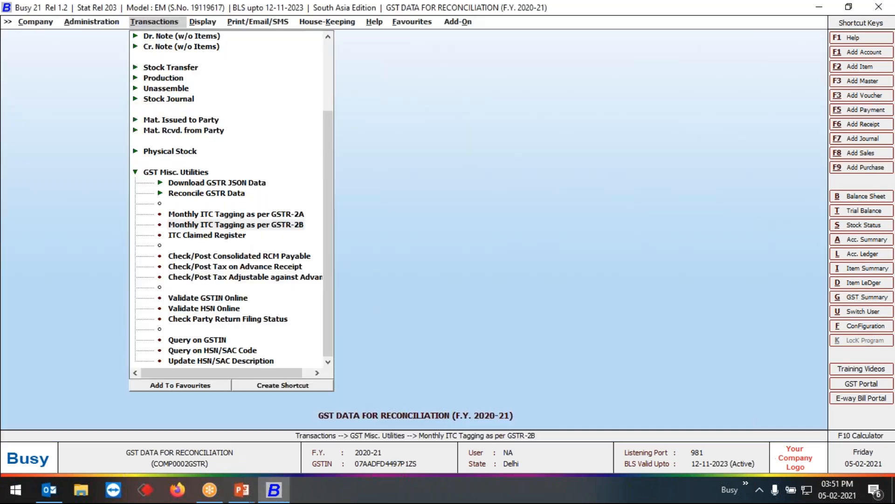
{"action": "key", "text": "Right"}
{"action": "key", "text": "Down"}
{"action": "key", "text": "Up"}
{"action": "key", "text": "Return"}
{"action": "key", "text": "Down"}
{"action": "key", "text": "Down"}
{"action": "key", "text": "Down"}
{"action": "key", "text": "Return"}
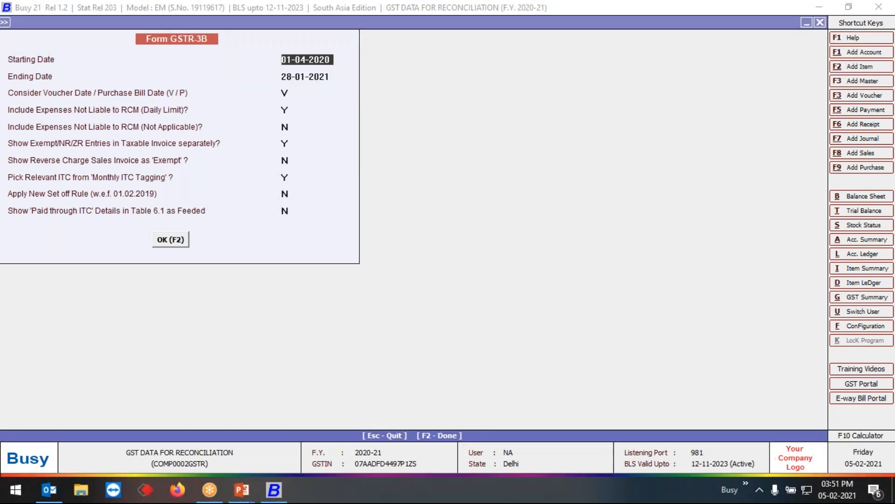
- Generate Form GSTR-3B for 01-11-2020 to 30-11-2020 with Pick Relevant ITC from 'Monthly ITC Tagging' kept at Y
{"action": "type", "text": "01-11"}
{"action": "key", "text": "Return"}
{"action": "type", "text": "30-11"}
{"action": "key", "text": "Return"}
{"action": "key", "text": "Return"}
{"action": "key", "text": "Return"}
{"action": "key", "text": "Return"}
{"action": "key", "text": "Return"}
{"action": "key", "text": "Return"}
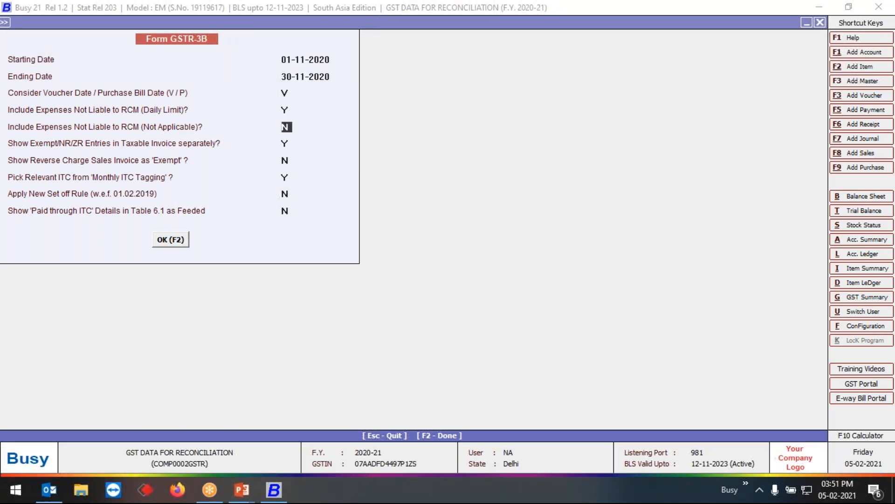
{"action": "key", "text": "Return"}
{"action": "key", "text": "Return"}
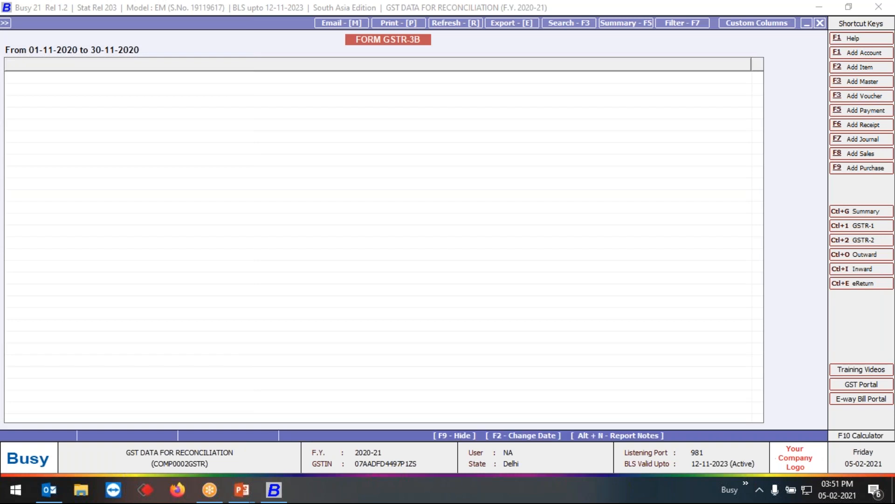
- Examine the All other ITC row under Eligible ITC in the November GSTR-3B report
{"action": "key", "text": "Down"}
{"action": "key", "text": "Down"}
{"action": "key", "text": "Down"}
{"action": "key", "text": "Down"}
{"action": "key", "text": "Down"}
{"action": "key", "text": "Down"}
{"action": "key", "text": "Down"}
{"action": "key", "text": "Down"}
{"action": "key", "text": "Down"}
{"action": "key", "text": "Down"}
{"action": "key", "text": "Down"}
{"action": "key", "text": "Down"}
{"action": "key", "text": "Down"}
{"action": "key", "text": "Down"}
{"action": "key", "text": "Down"}
{"action": "key", "text": "Down"}
{"action": "key", "text": "Down"}
{"action": "key", "text": "Down"}
{"action": "key", "text": "Down"}
{"action": "key", "text": "Down"}
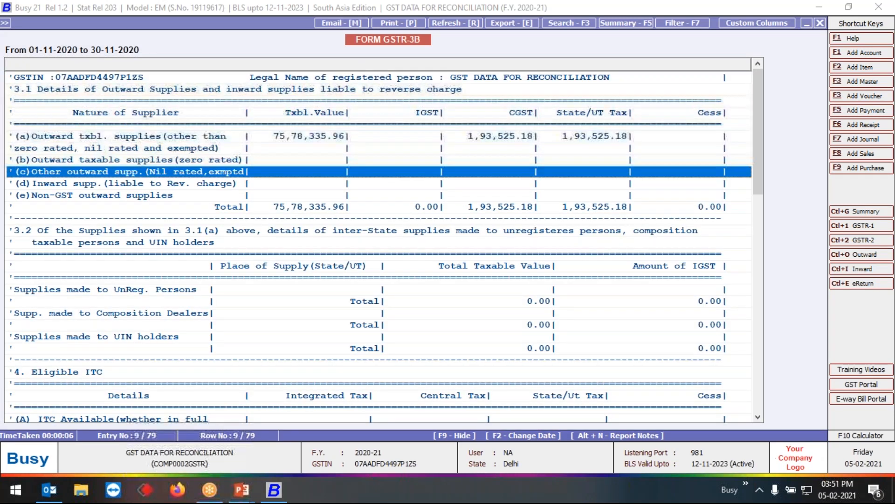
{"action": "key", "text": "Down"}
{"action": "key", "text": "Down"}
{"action": "key", "text": "Down"}
{"action": "key", "text": "Down"}
{"action": "key", "text": "Up"}
{"action": "key", "text": "Up"}
{"action": "key", "text": "Up"}
{"action": "key", "text": "Up"}
{"action": "key", "text": "Up"}
{"action": "key", "text": "Up"}
{"action": "key", "text": "Up"}
{"action": "key", "text": "Up"}
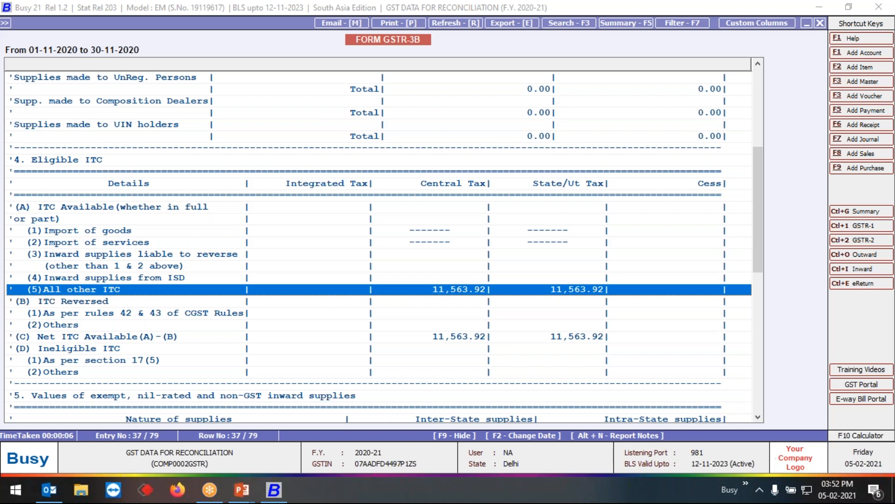
- Close the November GSTR-3B report and its options, and collapse the GST Reports group
{"action": "key", "text": "Escape"}
{"action": "key", "text": "Escape"}
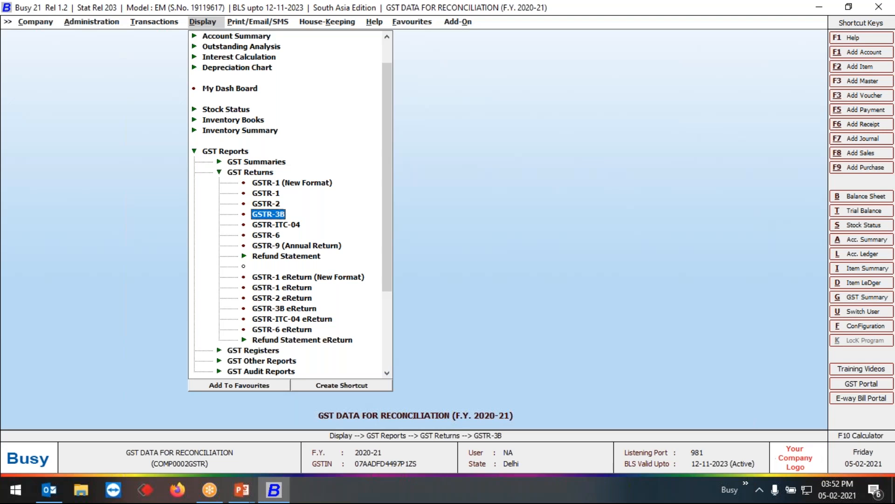
{"action": "key", "text": "Escape"}
{"action": "key", "text": "Escape"}
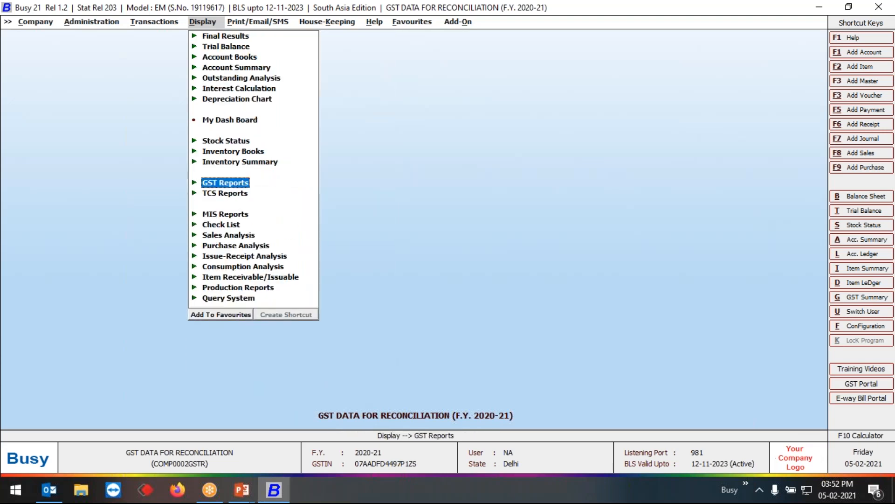
- Open the Bills Payable report from the Outstanding Analysis reports
{"action": "key", "text": "Up"}
{"action": "key", "text": "Up"}
{"action": "key", "text": "Up"}
{"action": "key", "text": "Up"}
{"action": "key", "text": "Up"}
{"action": "key", "text": "Up"}
{"action": "key", "text": "Up"}
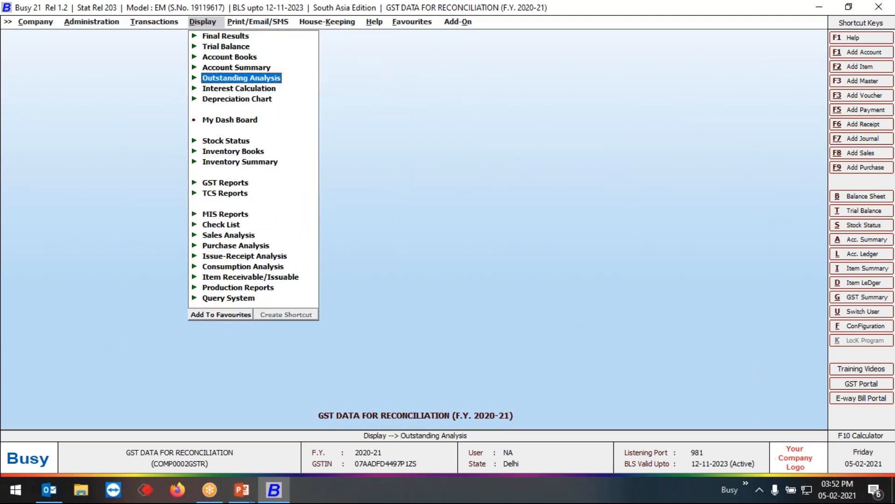
{"action": "key", "text": "Return"}
{"action": "key", "text": "Down"}
{"action": "key", "text": "Down"}
{"action": "key", "text": "Down"}
{"action": "key", "text": "Down"}
{"action": "key", "text": "Down"}
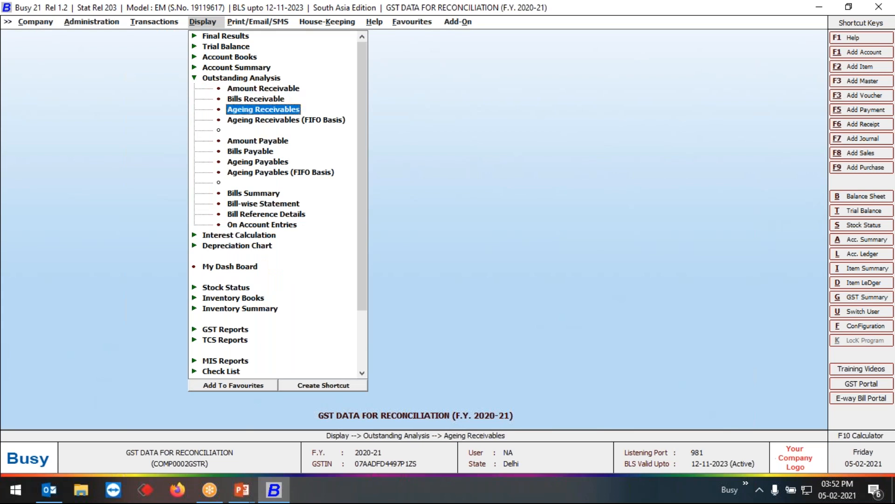
{"action": "key", "text": "Return"}
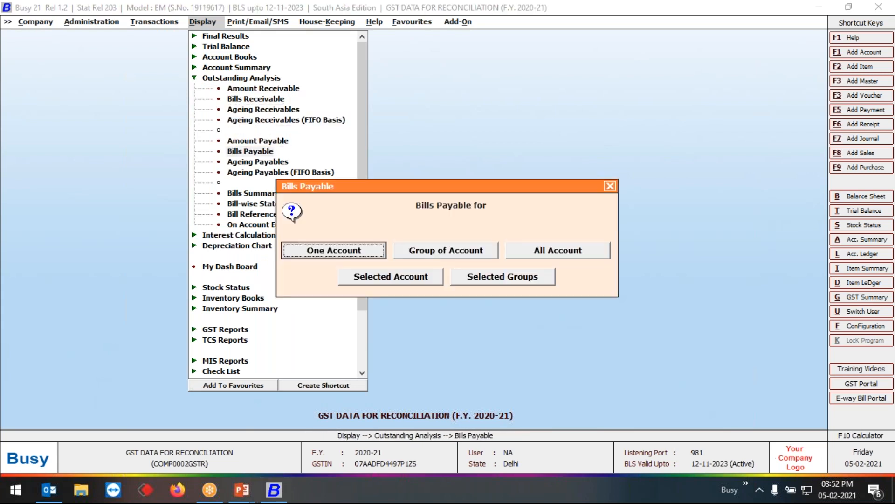
- Choose all accounts and the Bill-wise (Combined) level of details for the Bills Payable report
{"action": "key", "text": "Right"}
{"action": "key", "text": "Right"}
{"action": "key", "text": "Return"}
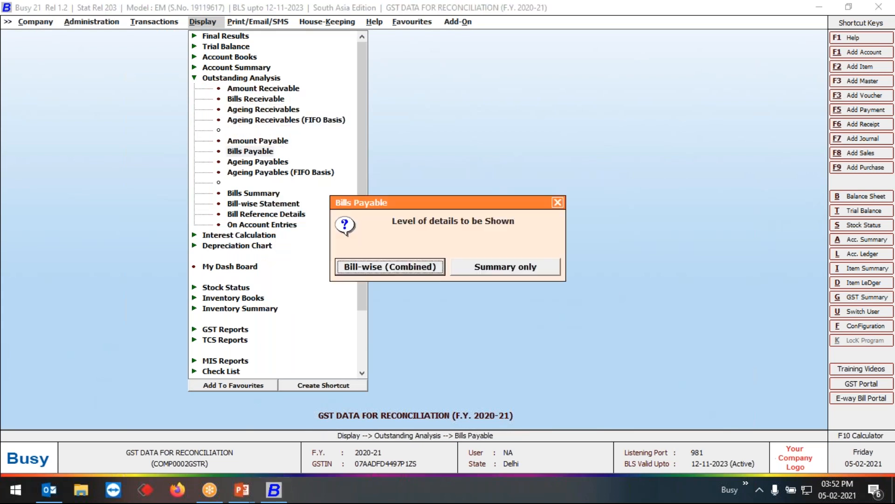
{"action": "key", "text": "Return"}
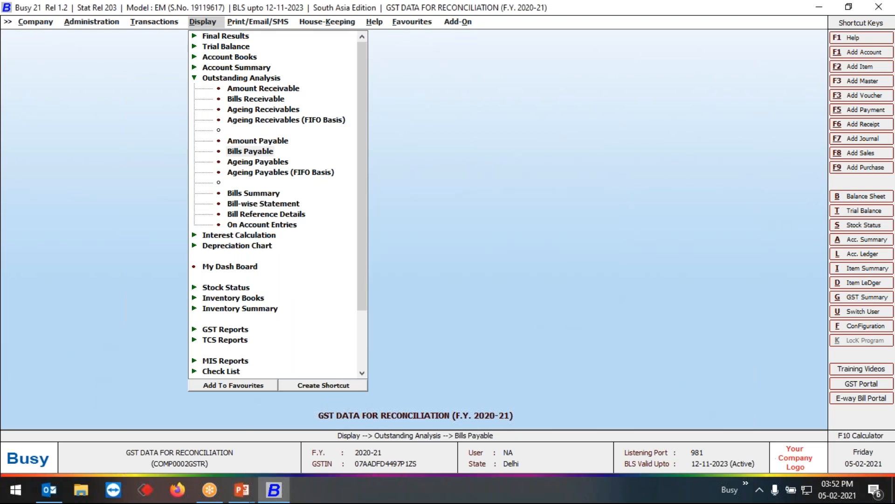
- Generate Bills Payable for All (Including Cleared) entries from 01-04-2020 to 28-01-2021, with bill status as on 28-01-2021
{"action": "key", "text": "Return"}
{"action": "key", "text": "Return"}
{"action": "key", "text": "Return"}
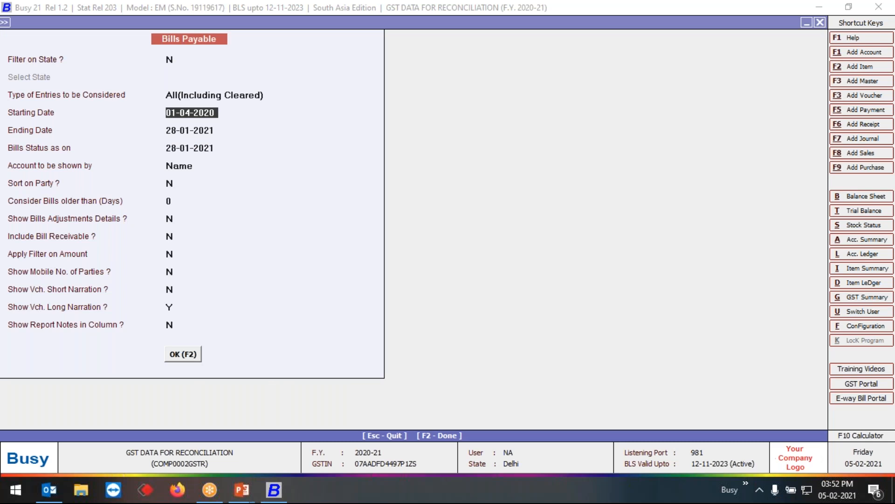
{"action": "key", "text": "Return"}
{"action": "key", "text": "Return"}
{"action": "key", "text": "Return"}
{"action": "key", "text": "Return"}
{"action": "key", "text": "Return"}
{"action": "key", "text": "F2"}
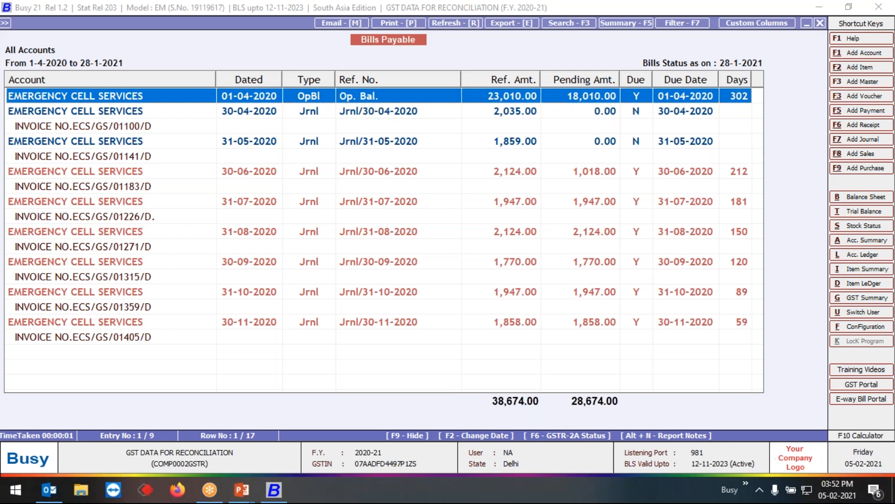
- Check the GSTR-2A status of the opening balance entry and of the 30-06-2020 journal bill
{"action": "key", "text": "F6"}
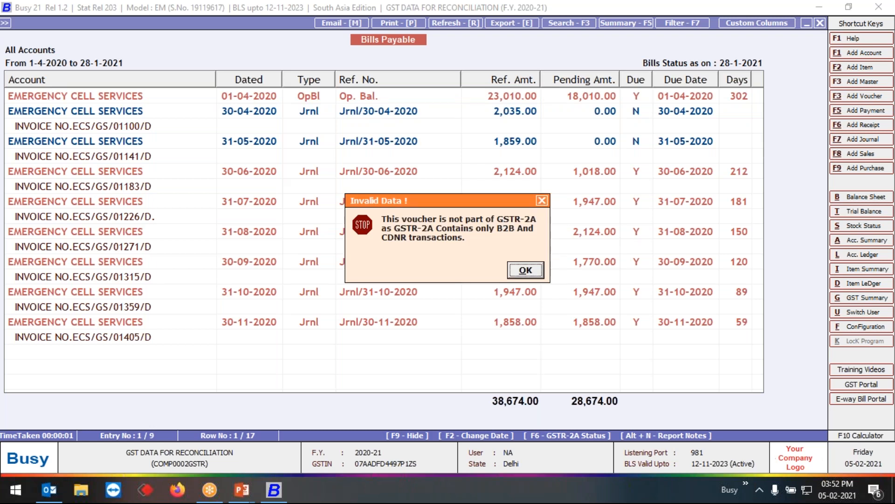
{"action": "key", "text": "Return"}
{"action": "key", "text": "Down"}
{"action": "key", "text": "Down"}
{"action": "key", "text": "Down"}
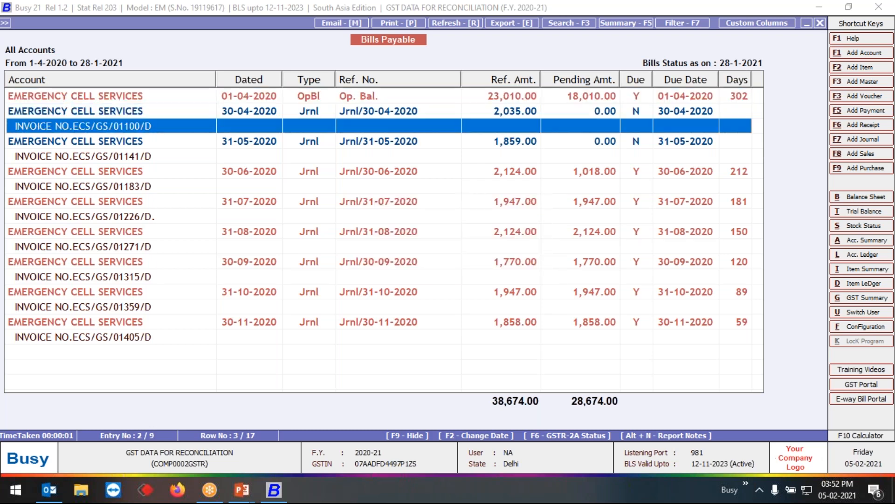
{"action": "key", "text": "Down"}
{"action": "key", "text": "Down"}
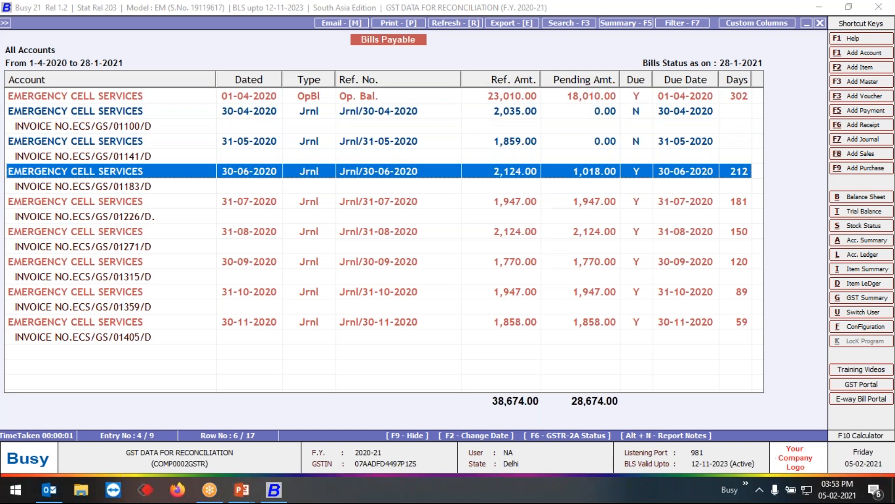
{"action": "key", "text": "F6"}
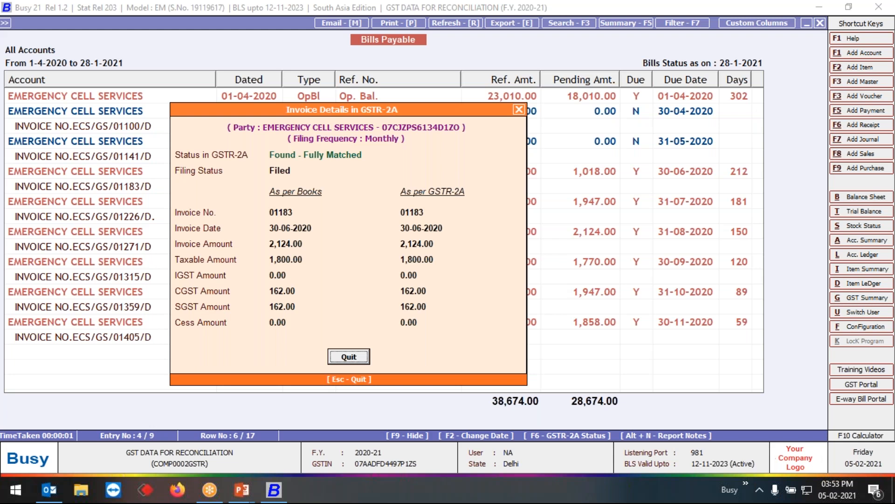
{"action": "key", "text": "Escape"}
- Check the GSTR-2A status of the 31-07-2020 journal bill
{"action": "key", "text": "Down"}
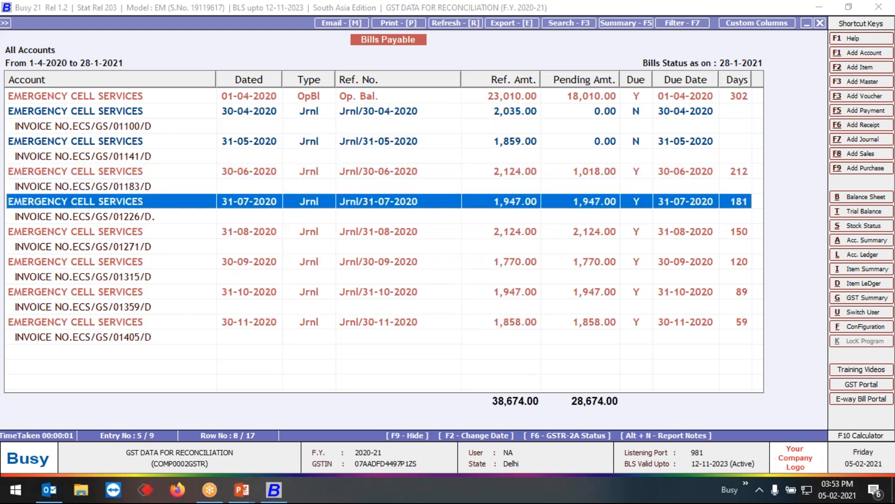
{"action": "key", "text": "F6"}
{"action": "key", "text": "Escape"}
{"action": "key", "text": "Down"}
{"action": "key", "text": "F5"}
{"action": "key", "text": "Escape"}
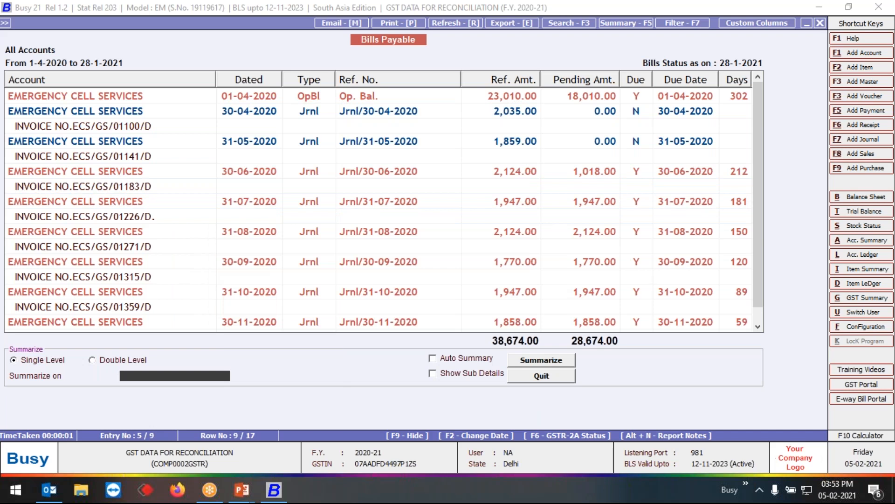
{"action": "key", "text": "Escape"}
{"action": "key", "text": "F6"}
{"action": "key", "text": "Escape"}
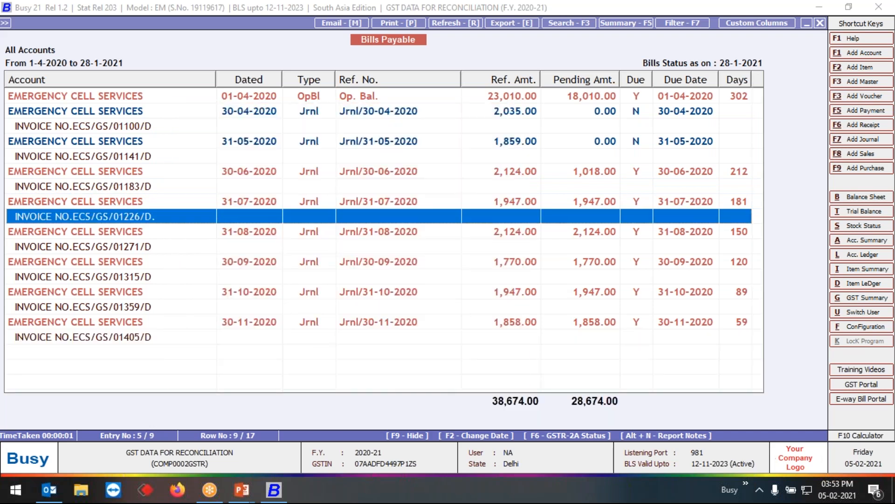
- Examine the GSTR-2A invoice details of the 31-08-2020 journal bill and close them
{"action": "key", "text": "Down"}
{"action": "key", "text": "F6"}
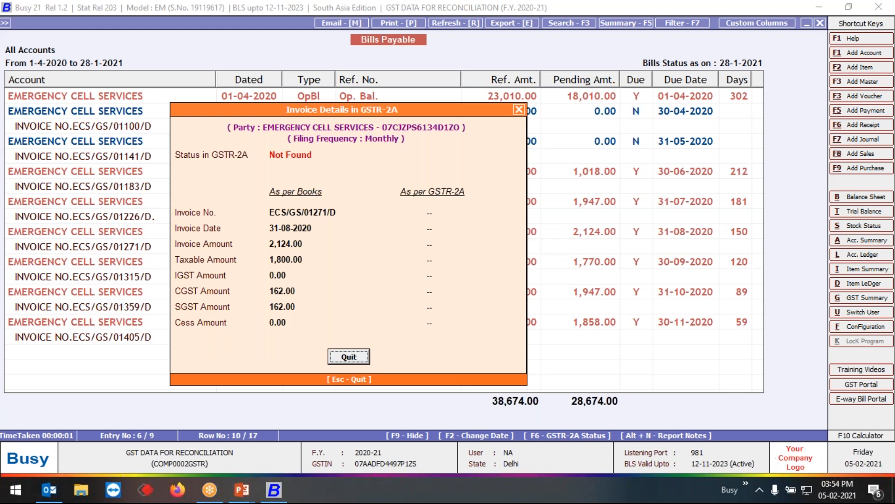
{"action": "key", "text": "Escape"}
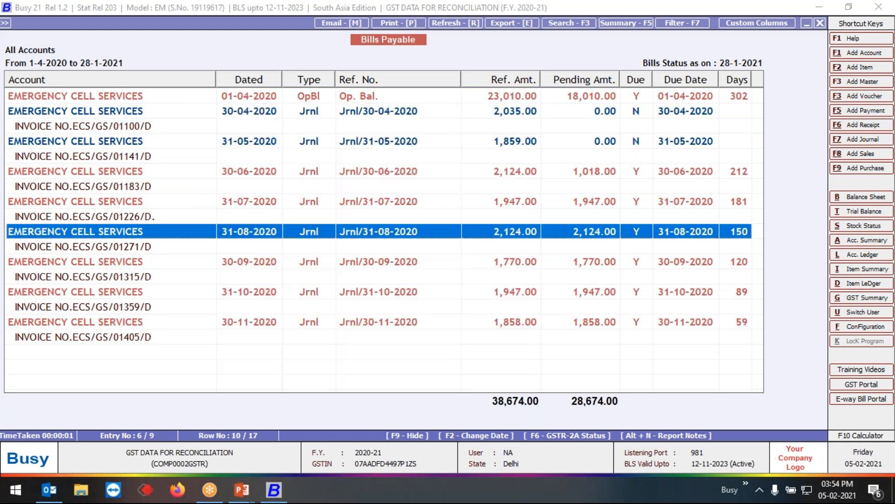
- Close the Bills Payable report and its options, and return to the transaction commands
{"action": "key", "text": "Escape"}
{"action": "key", "text": "Escape"}
{"action": "key", "text": "Escape"}
{"action": "key", "text": "Escape"}
{"action": "key", "text": "Escape"}
{"action": "key", "text": "Left"}
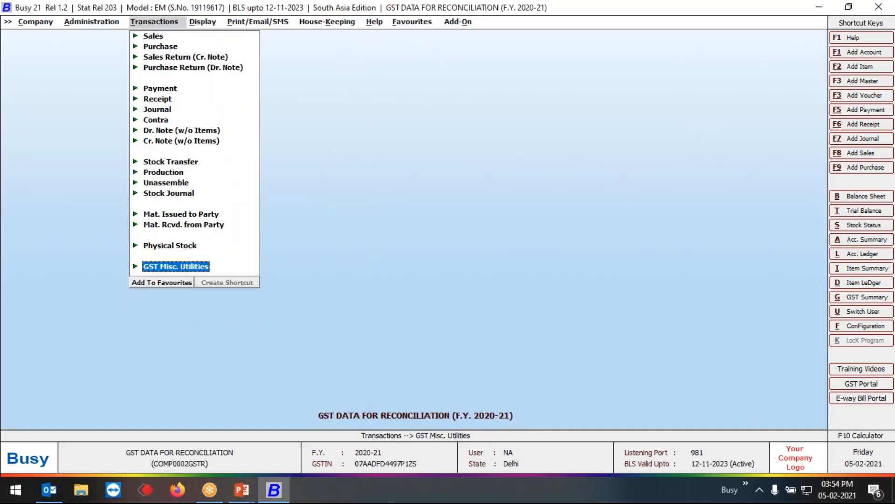
- Open Check Party Return Filing Status from the GST Misc. Utilities
{"action": "key", "text": "Return"}
{"action": "key", "text": "Down"}
{"action": "key", "text": "Down"}
{"action": "key", "text": "Down"}
{"action": "key", "text": "Down"}
{"action": "key", "text": "Down"}
{"action": "key", "text": "Down"}
{"action": "key", "text": "Down"}
{"action": "key", "text": "Down"}
{"action": "key", "text": "Down"}
{"action": "key", "text": "Down"}
{"action": "key", "text": "Down"}
{"action": "key", "text": "Return"}
{"action": "key", "text": "Right"}
{"action": "key", "text": "Return"}
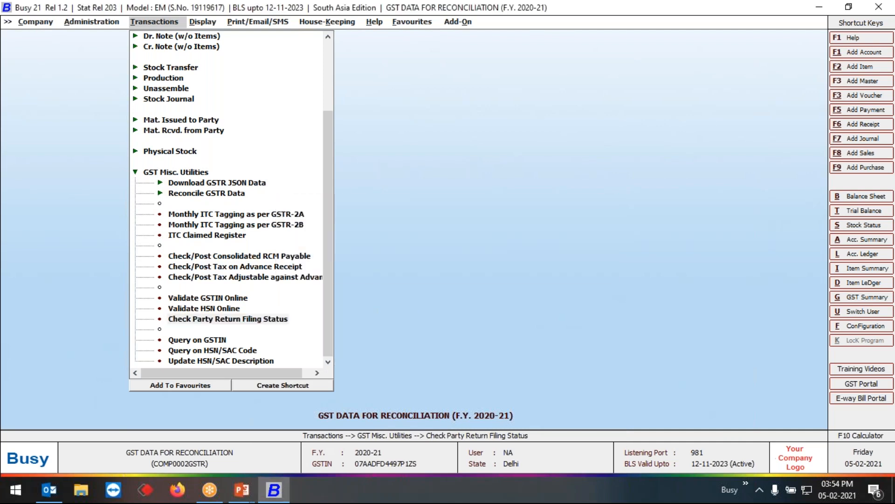
{"action": "key", "text": "Return"}
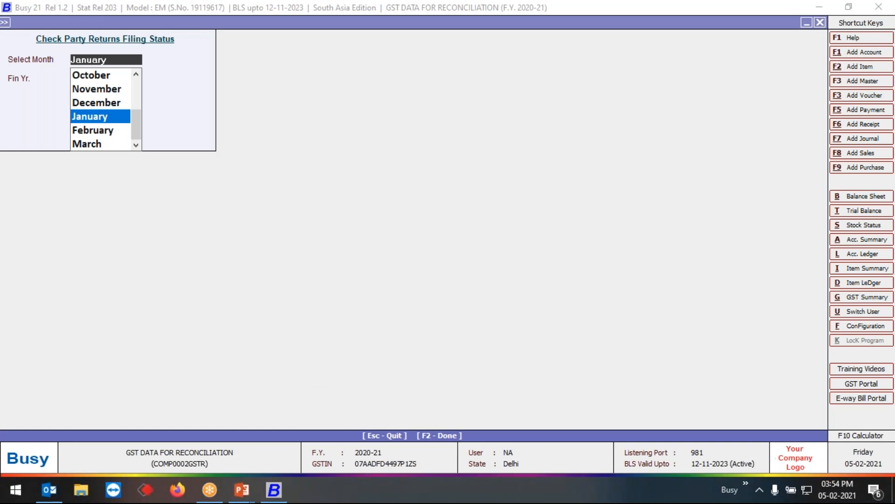
- Generate the party return filing status for November of financial year 2020-2021
{"action": "key", "text": "Up"}
{"action": "key", "text": "Up"}
{"action": "key", "text": "Up"}
{"action": "key", "text": "Down"}
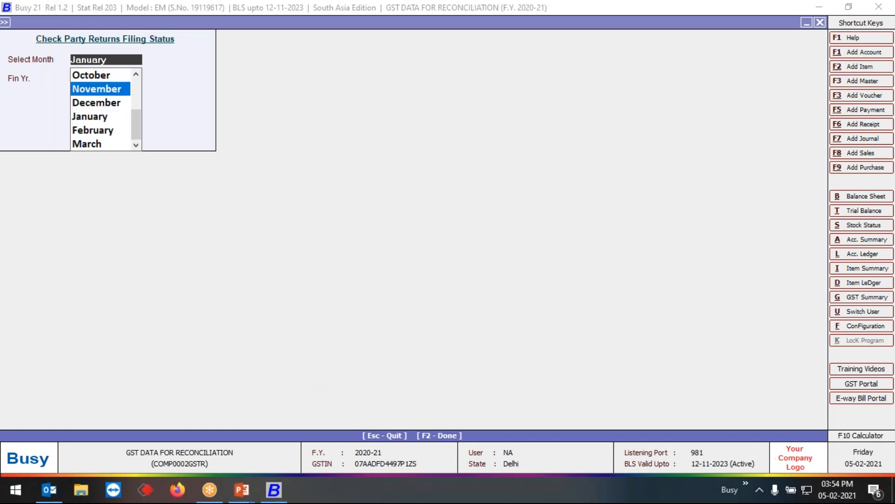
{"action": "key", "text": "Return"}
{"action": "key", "text": "Return"}
{"action": "key", "text": "Tab"}
{"action": "key", "text": "space"}
{"action": "key", "text": "F2"}
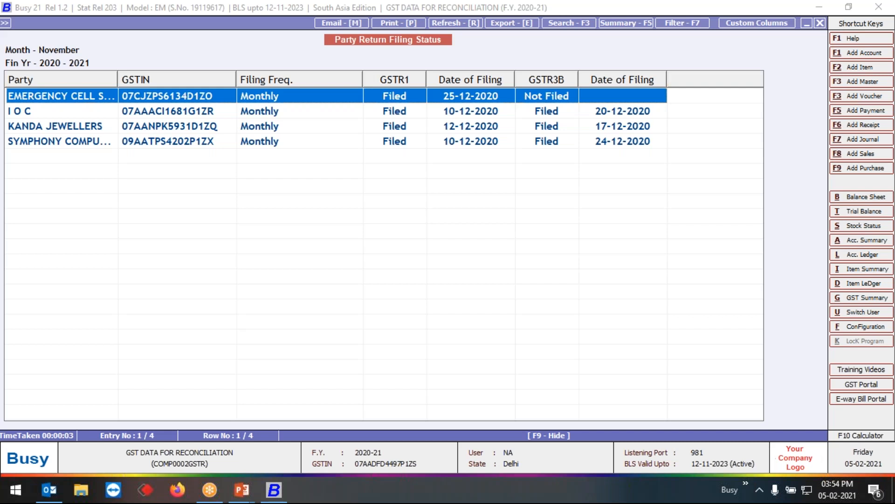
- Close the Party Return Filing Status report and its options, and leave the GST Misc. Utilities
{"action": "key", "text": "Escape"}
{"action": "key", "text": "Escape"}
{"action": "key", "text": "Escape"}
{"action": "key", "text": "Escape"}
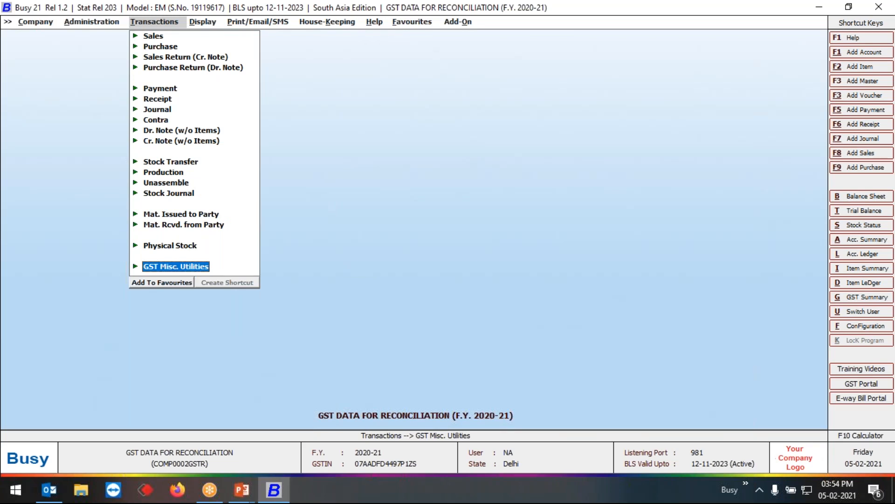
{"action": "key", "text": "Escape"}
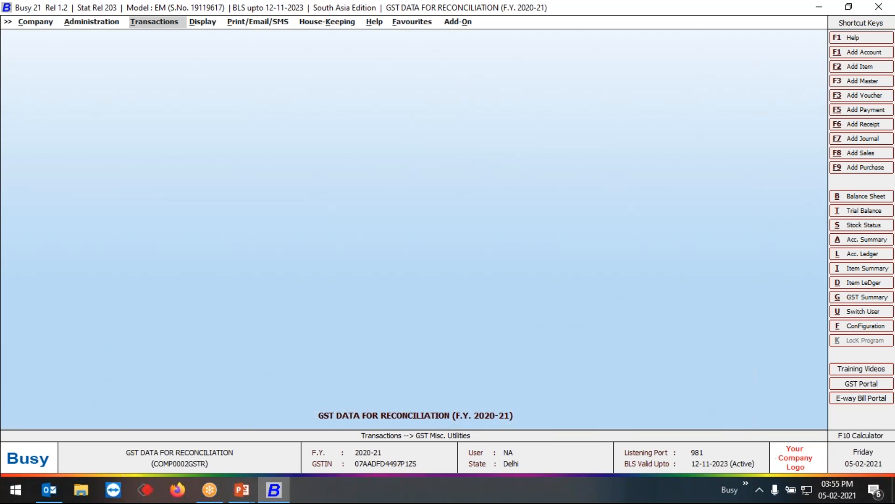
- Switch to the running PowerPoint slide show and advance past the Live Session in BUSY slide
{"action": "left_click", "coordinate": [664, 22]}
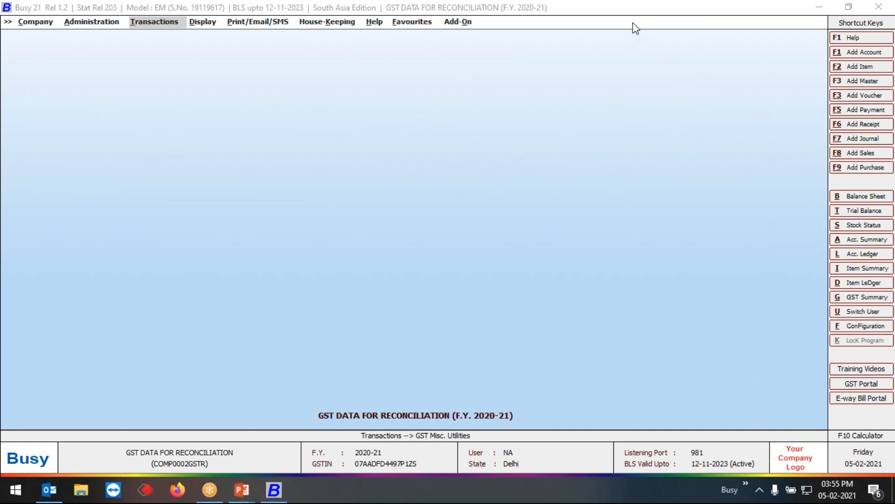
{"action": "mouse_move", "coordinate": [244, 486]}
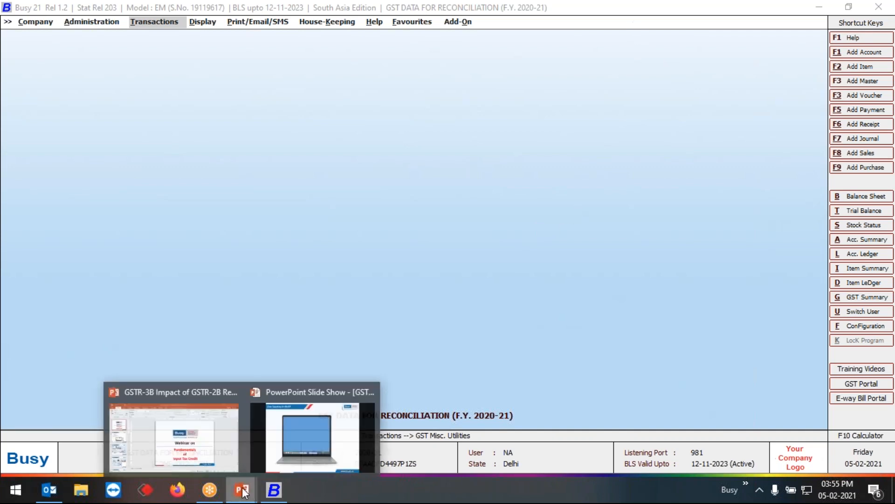
{"action": "left_click", "coordinate": [297, 427]}
{"action": "key", "text": "Right"}
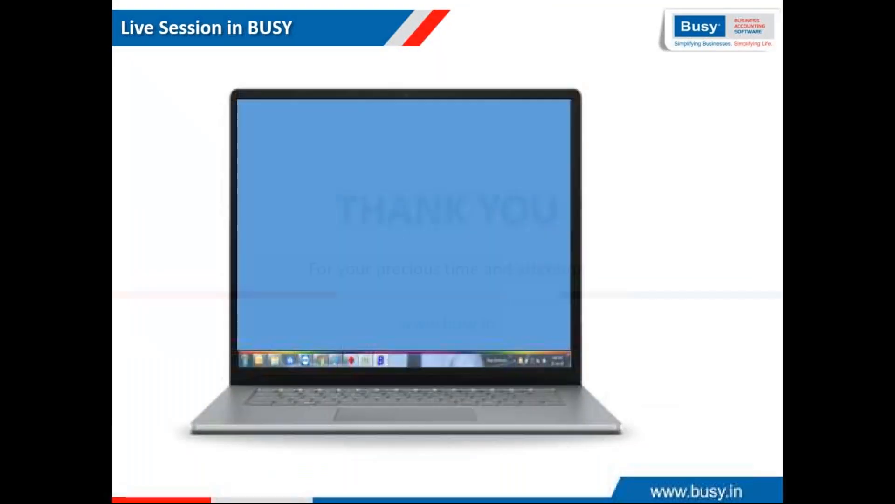